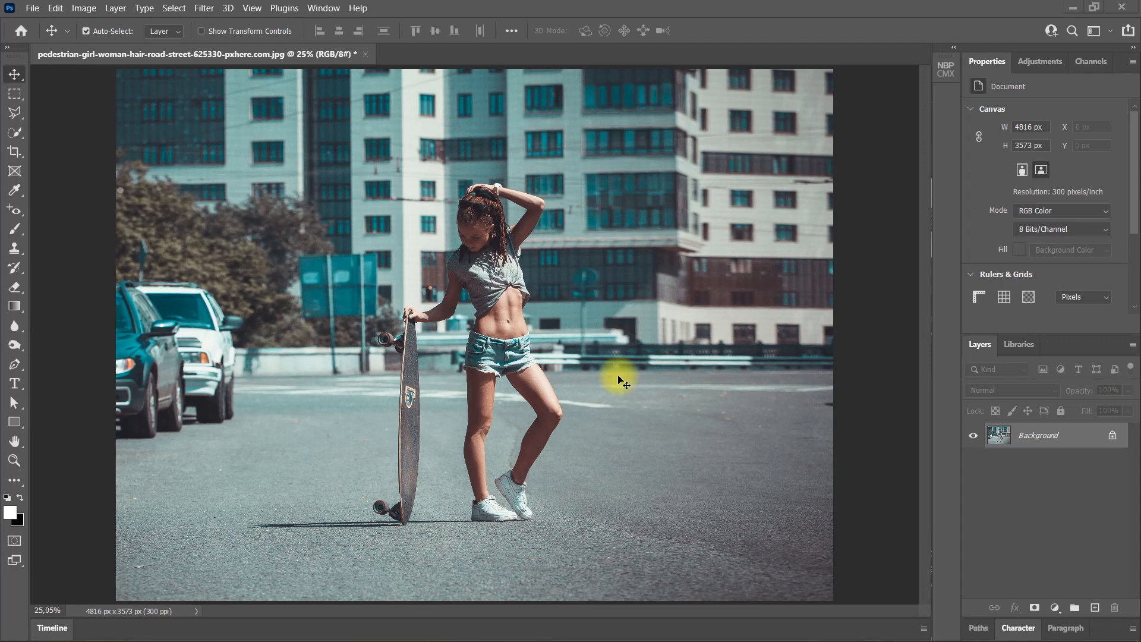
- Select the model's head, arms and torso with the Quick Selection tool
scroll(467, 274, "up", 1)
scroll(475, 263, "up", 2)
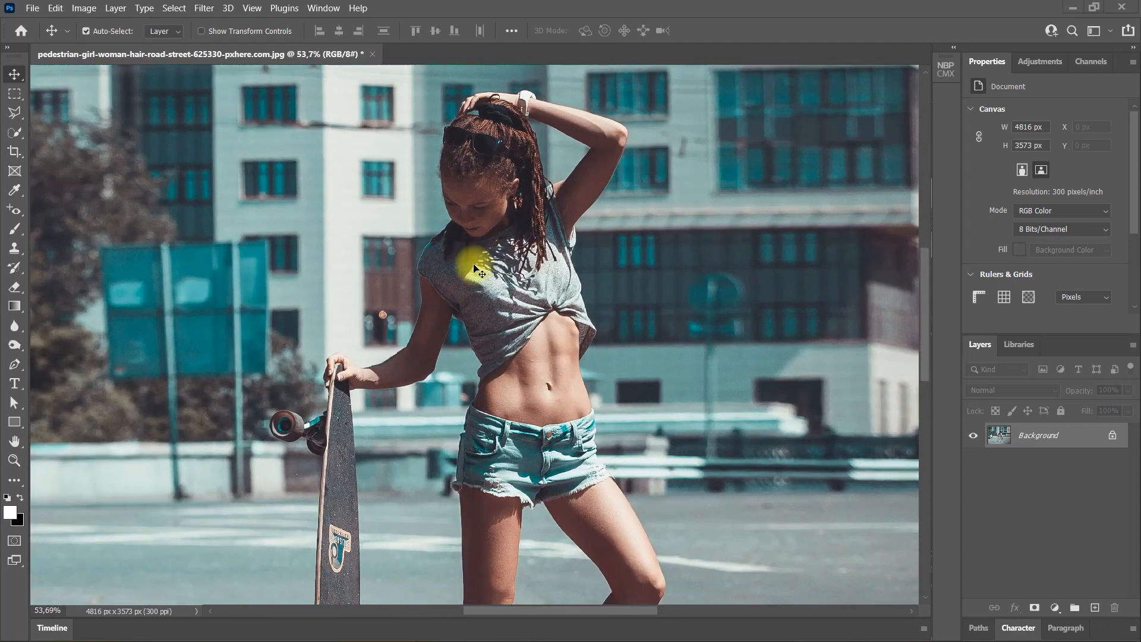
key("space")
left_click(14, 132)
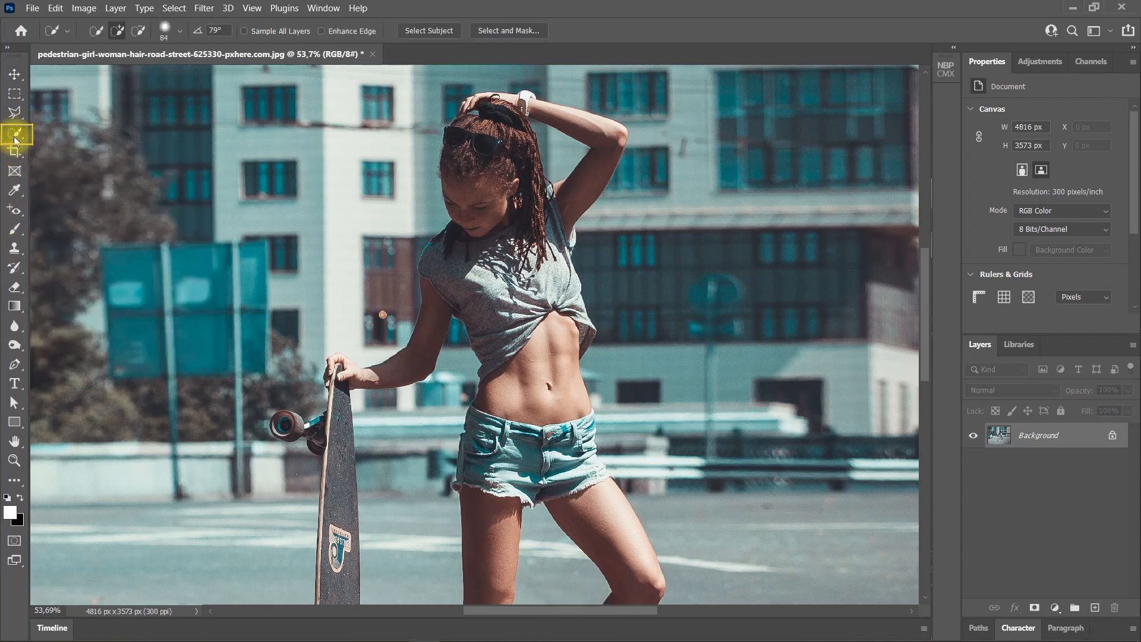
scroll(474, 136, "up", 1)
mouse_move(433, 214)
left_mouse_down()
mouse_move(462, 217)
mouse_move(488, 187)
mouse_move(506, 267)
left_mouse_up()
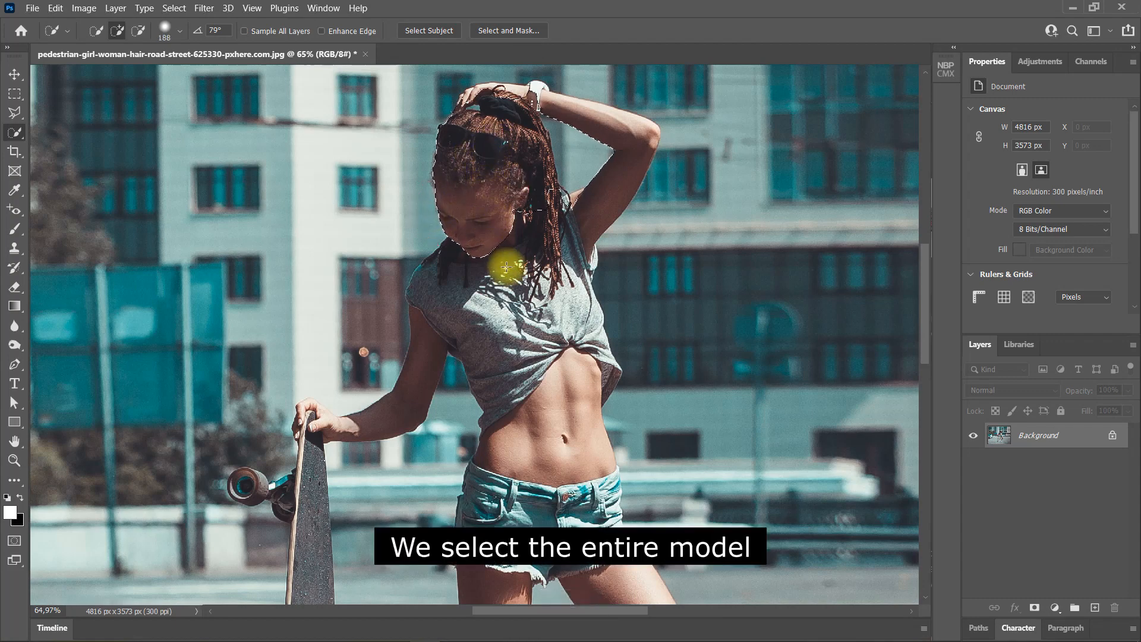
left_click_drag(506, 267, 502, 262)
key("Caps_Lock")
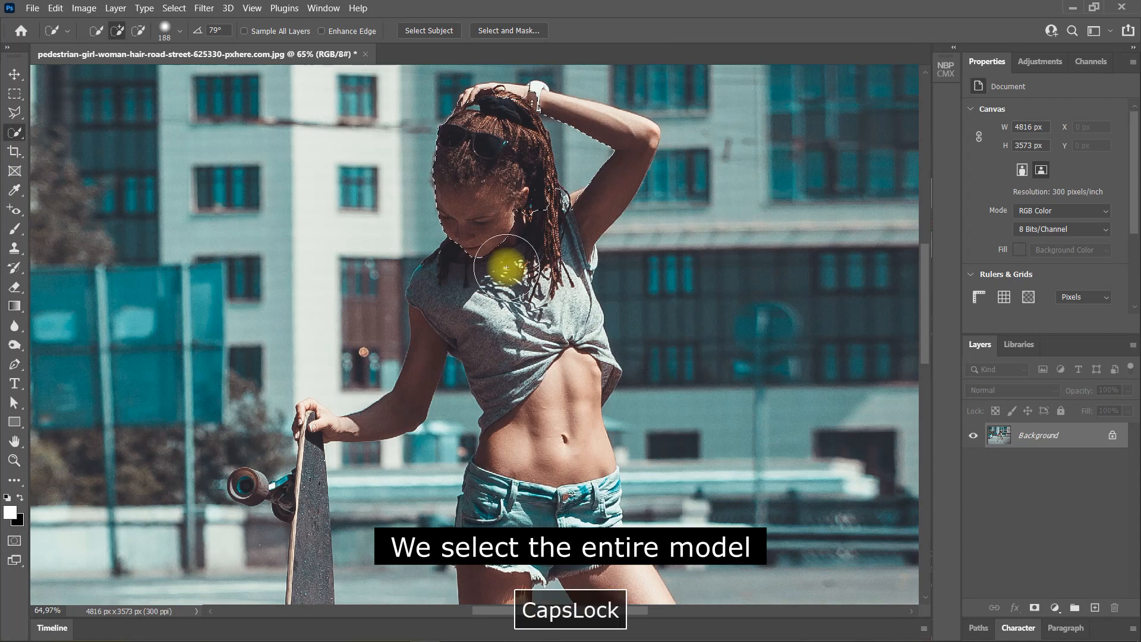
mouse_move(506, 345)
left_mouse_down()
mouse_move(555, 404)
mouse_move(561, 438)
mouse_move(539, 495)
mouse_move(564, 356)
mouse_move(576, 367)
mouse_move(575, 422)
mouse_move(584, 384)
mouse_move(578, 374)
mouse_move(578, 394)
mouse_move(569, 360)
mouse_move(572, 169)
mouse_move(545, 289)
mouse_move(560, 284)
mouse_move(559, 257)
mouse_move(488, 383)
left_mouse_up()
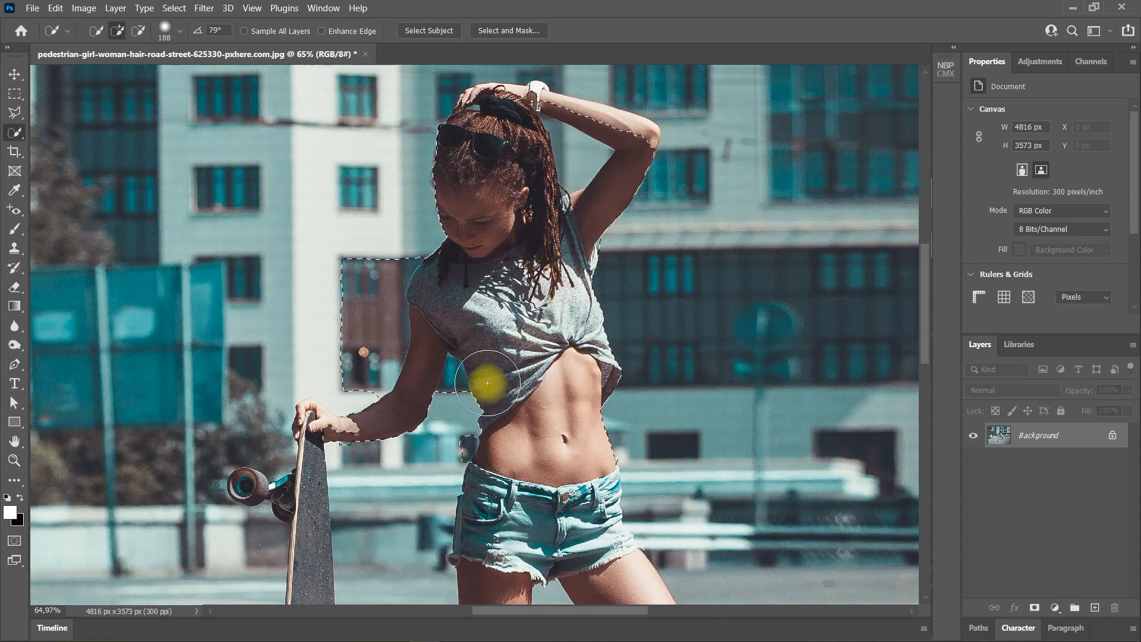
- Subtract the background beneath the raised forearm from the selection and include the full arm, raised hand and hair
scroll(603, 230, "up", 4)
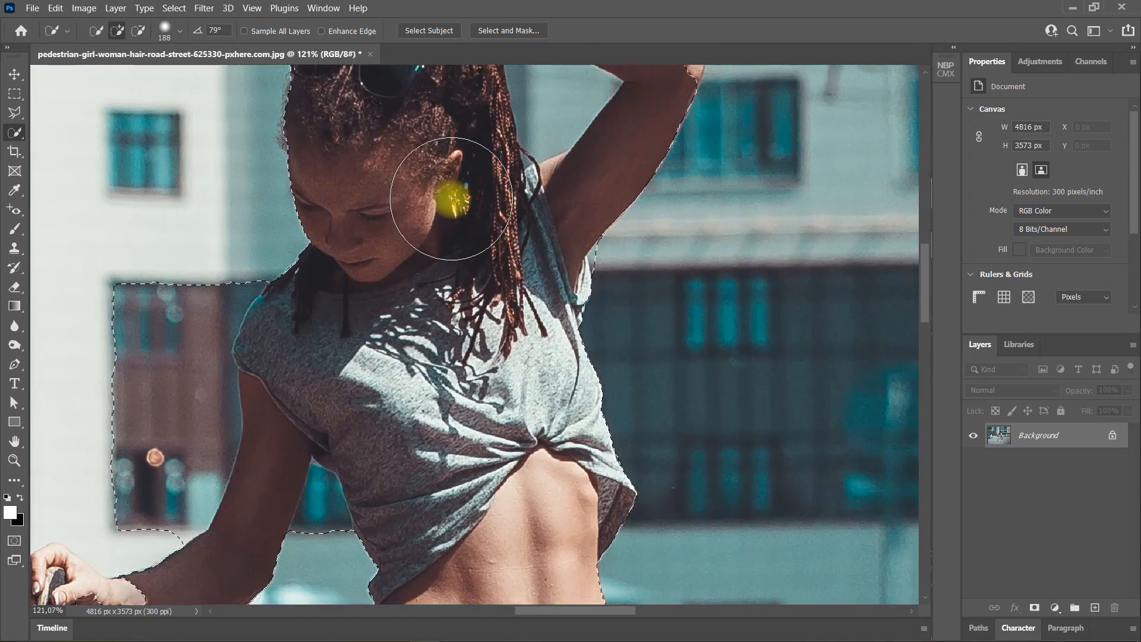
scroll(461, 249, "up", 3)
scroll(463, 252, "up", 1)
left_click_drag(579, 188, 534, 191)
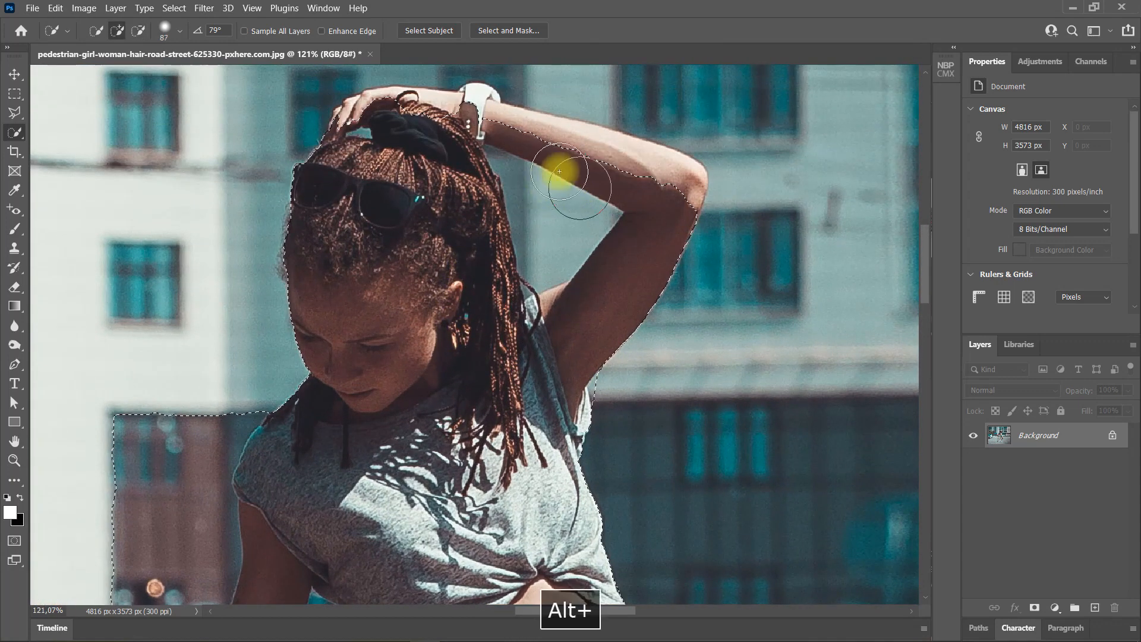
mouse_move(596, 159)
left_mouse_down()
mouse_move(667, 183)
mouse_move(650, 229)
mouse_move(654, 269)
left_mouse_up()
key("alt")
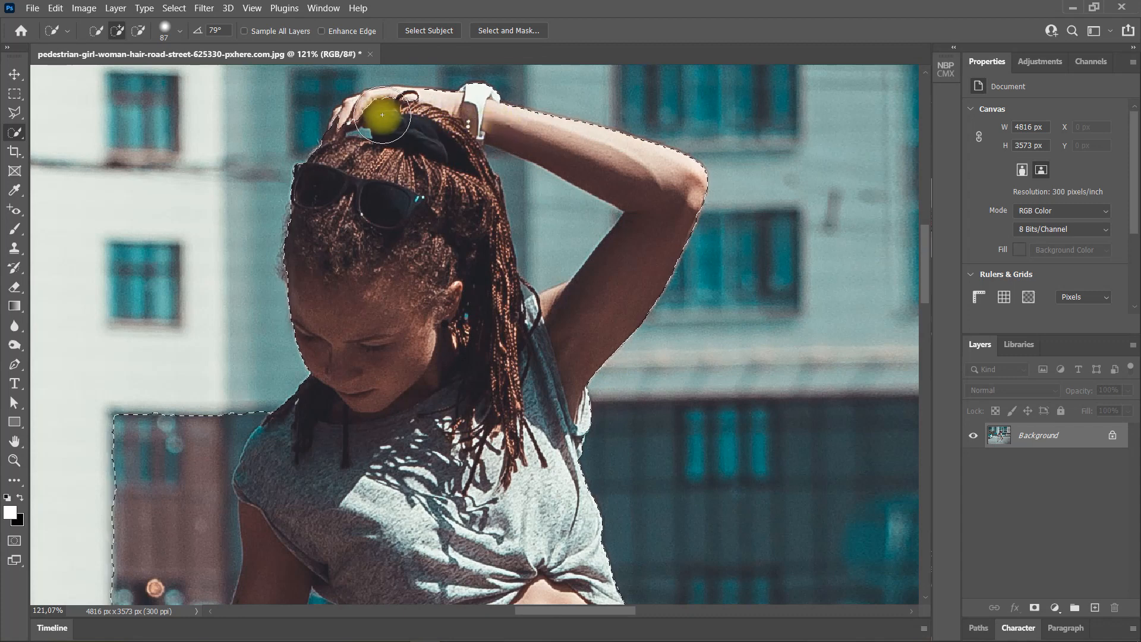
mouse_move(425, 119)
left_mouse_down()
mouse_move(404, 215)
mouse_move(405, 167)
left_mouse_up()
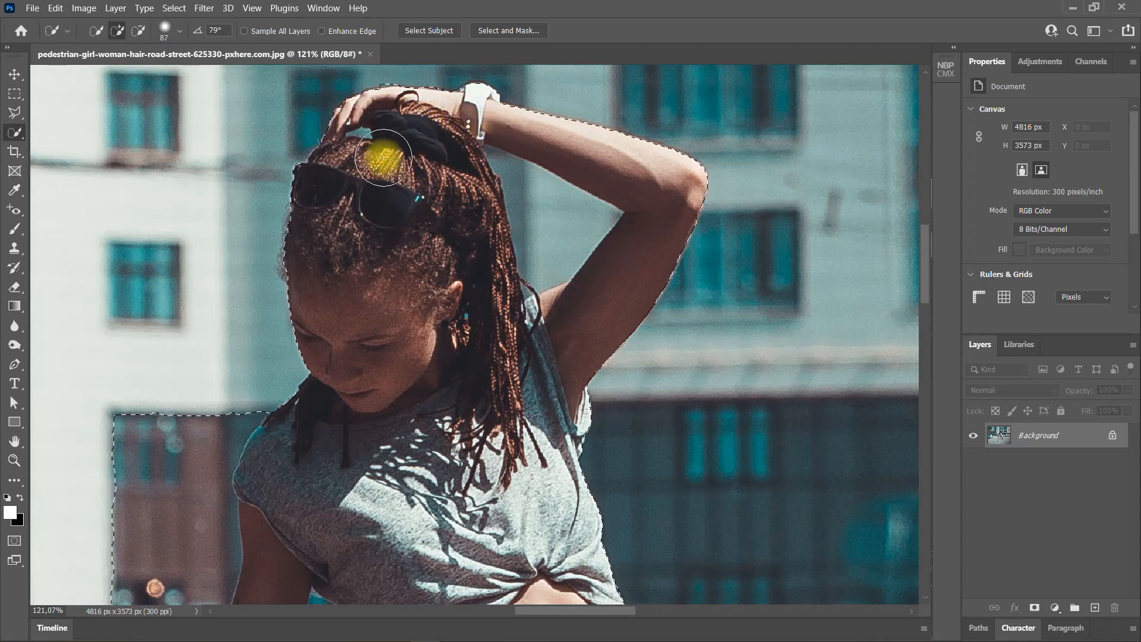
- Subtract the background along the upper edge of the raised hand and wrist from the selection
scroll(389, 142, "up", 5)
scroll(384, 138, "up", 4)
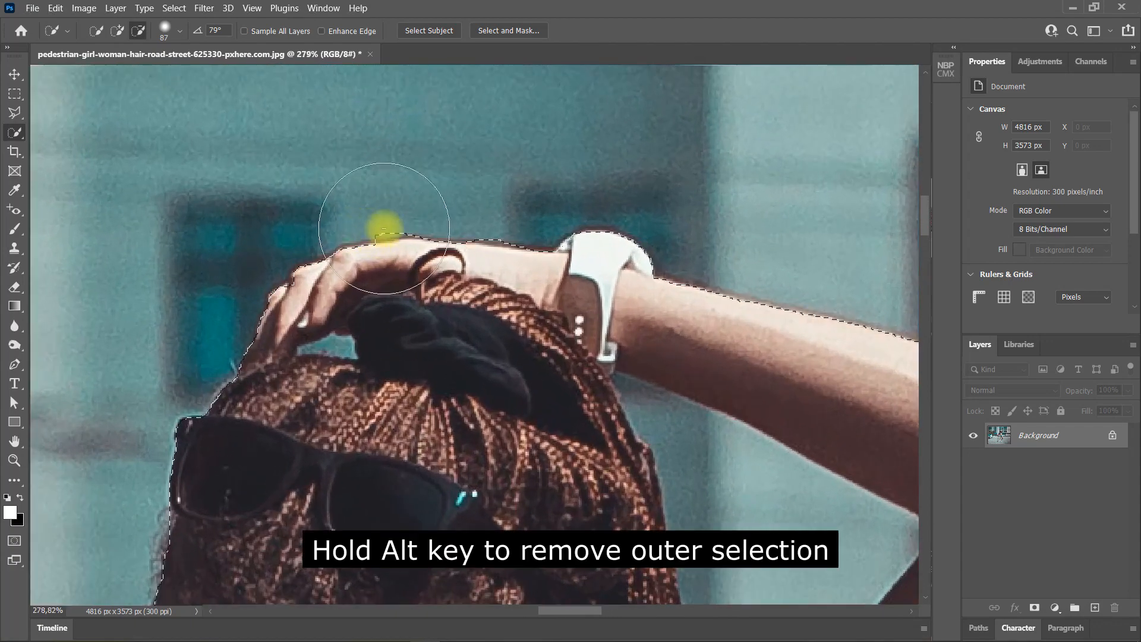
mouse_move(379, 169)
left_mouse_down()
mouse_move(393, 192)
mouse_move(471, 207)
mouse_move(392, 242)
mouse_move(455, 266)
mouse_move(487, 186)
left_mouse_up()
scroll(487, 186, "down", 6)
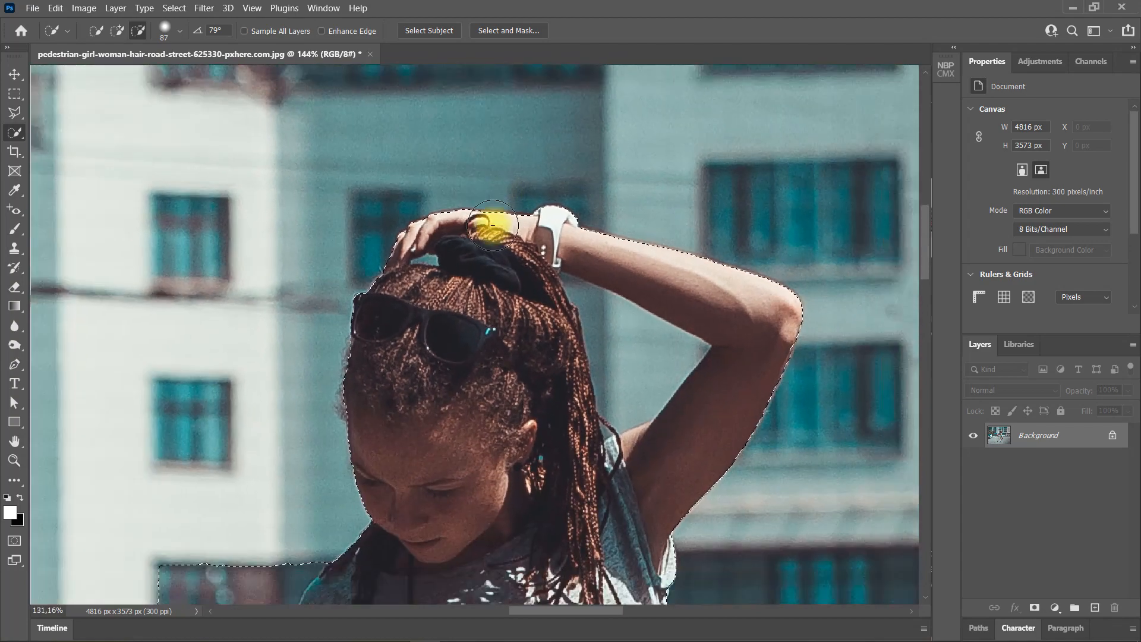
- Subtract the background between the lowered arm and waist, and the building area beside the shoulder, from the selection
scroll(409, 468, "down", 5)
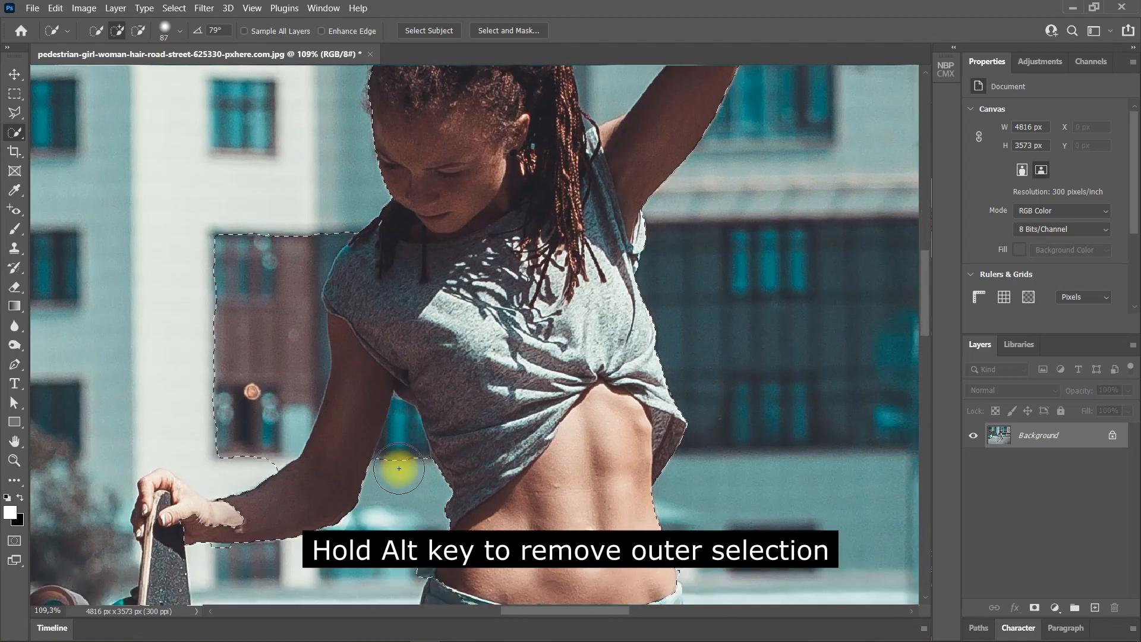
left_click_drag(400, 446, 404, 464)
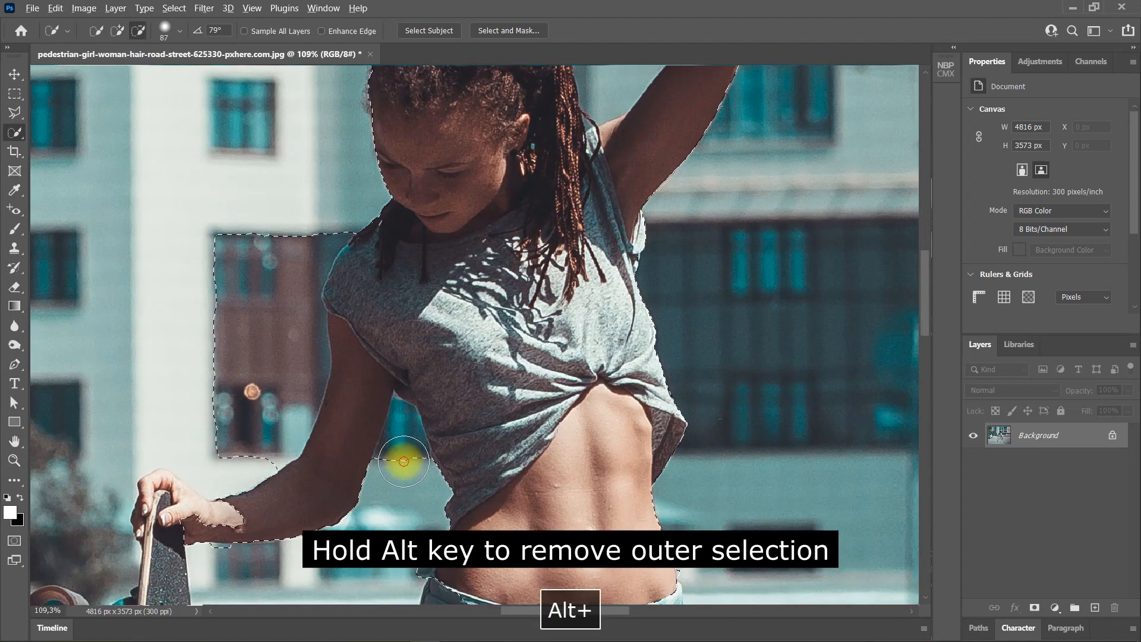
scroll(340, 475, "down", 2)
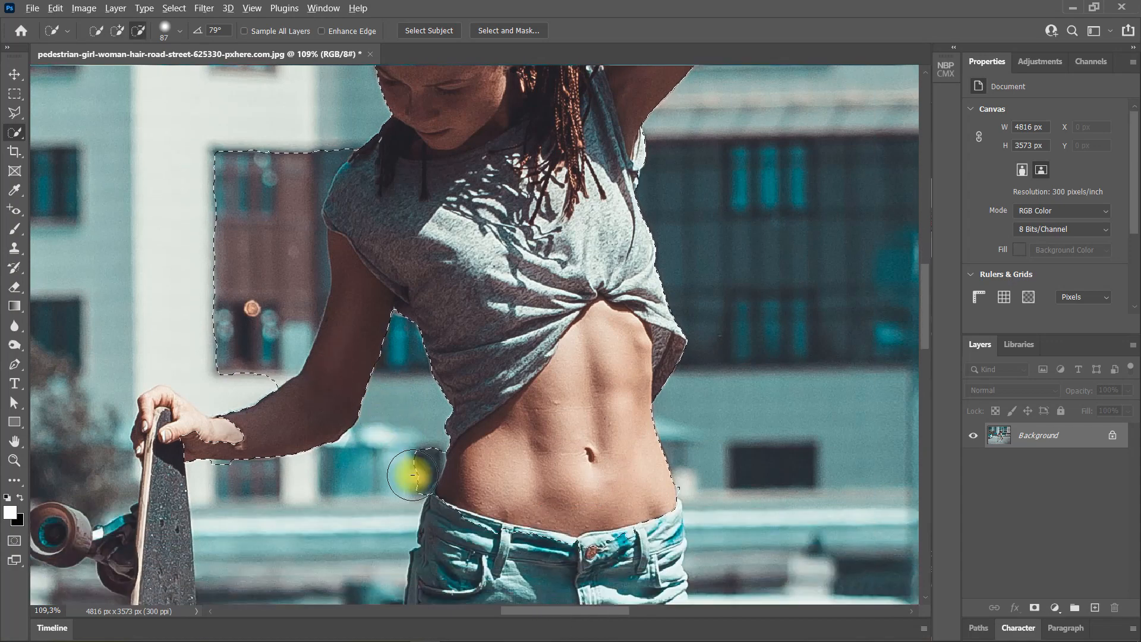
left_click_drag(408, 476, 381, 543)
left_click_drag(355, 457, 382, 470)
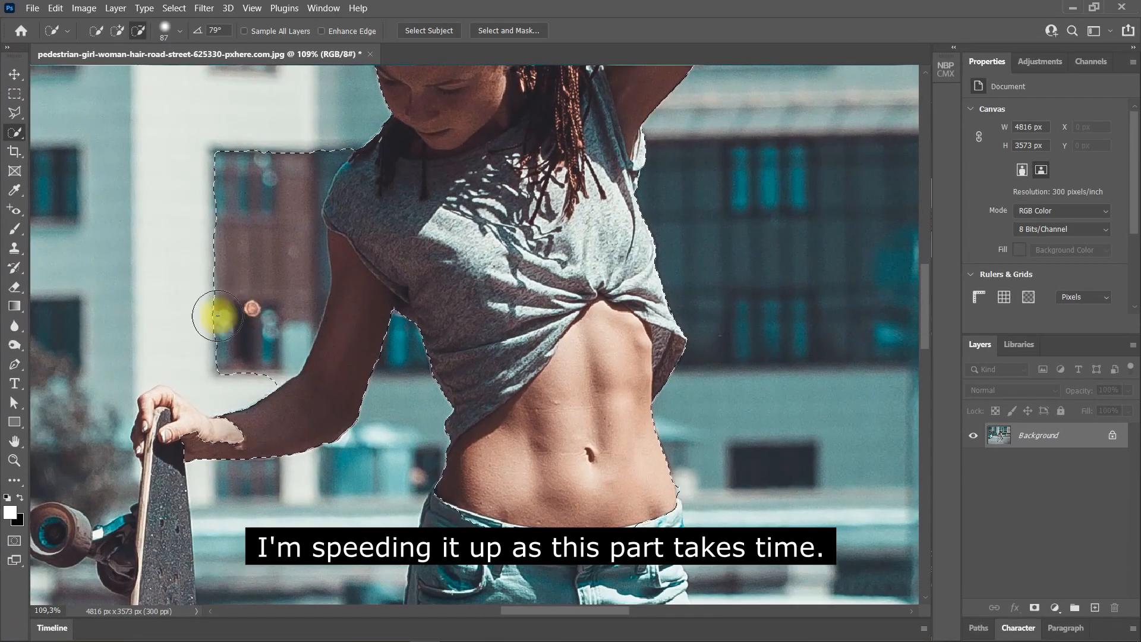
mouse_move(212, 314)
left_mouse_down()
mouse_move(278, 335)
mouse_move(326, 265)
mouse_move(303, 145)
mouse_move(387, 231)
mouse_move(374, 231)
left_mouse_up()
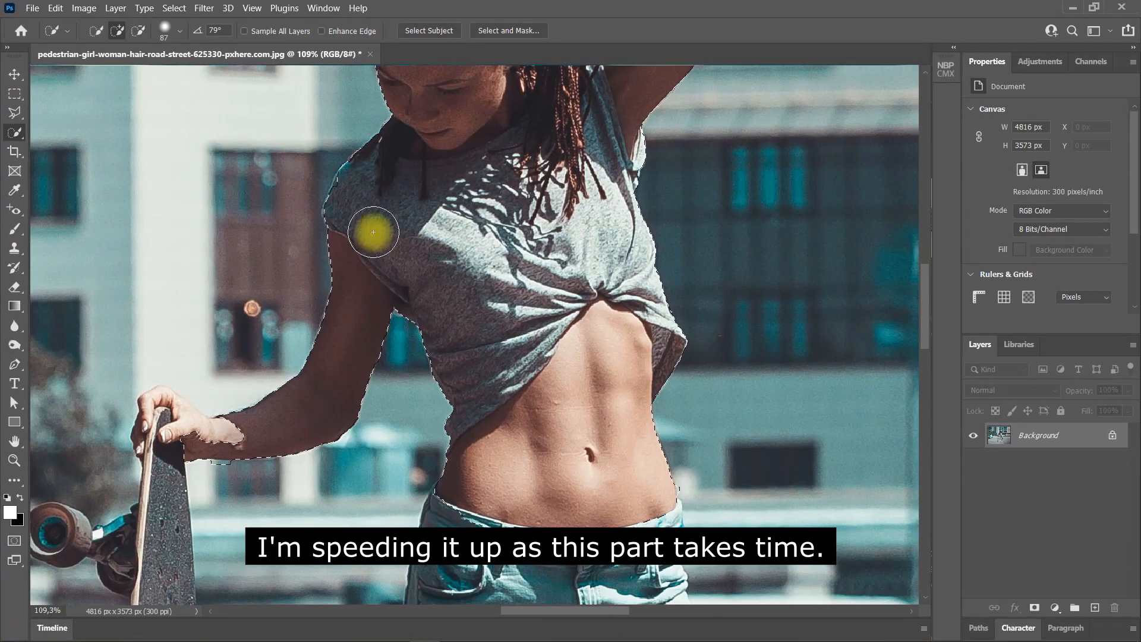
- Refine the selection around the wrist and the hand holding the skateboard
scroll(373, 232, "down", 5)
key("alt")
left_click_drag(230, 226, 215, 230)
mouse_move(167, 192)
left_mouse_down()
mouse_move(153, 198)
mouse_move(165, 267)
mouse_move(122, 236)
left_mouse_up()
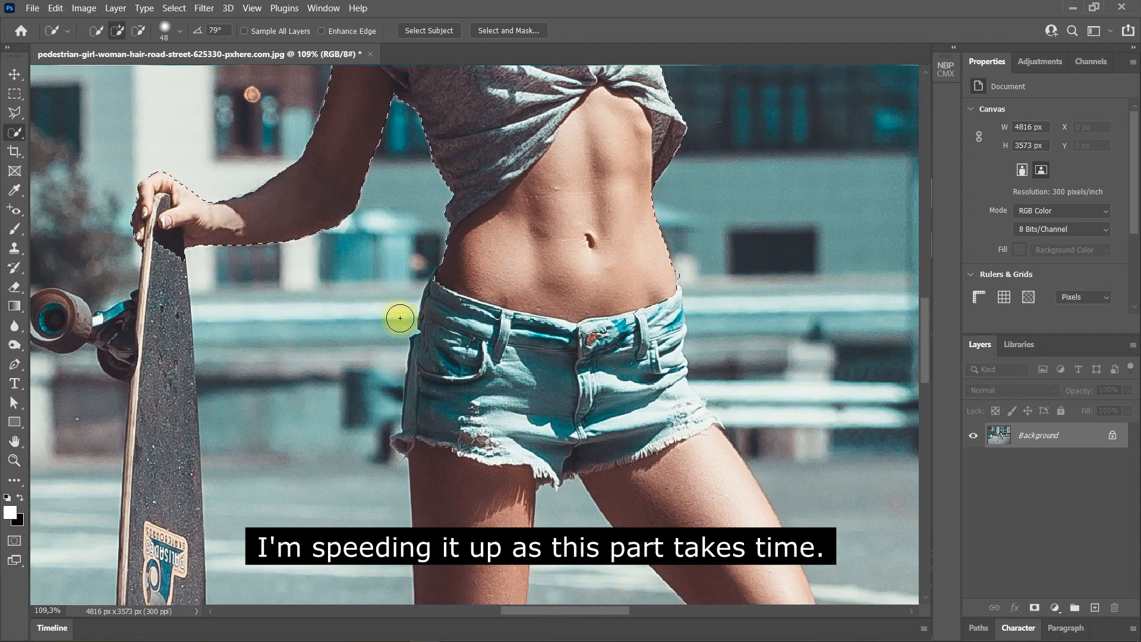
- Add the denim shorts and both legs to the selection, leaving out the road between the legs
mouse_move(454, 313)
left_mouse_down()
mouse_move(502, 310)
mouse_move(469, 397)
left_mouse_up()
mouse_move(633, 370)
left_mouse_down()
mouse_move(614, 301)
mouse_move(625, 344)
mouse_move(628, 314)
left_mouse_up()
mouse_move(795, 365)
left_mouse_down()
mouse_move(751, 370)
mouse_move(803, 411)
left_mouse_up()
scroll(563, 318, "down", 7)
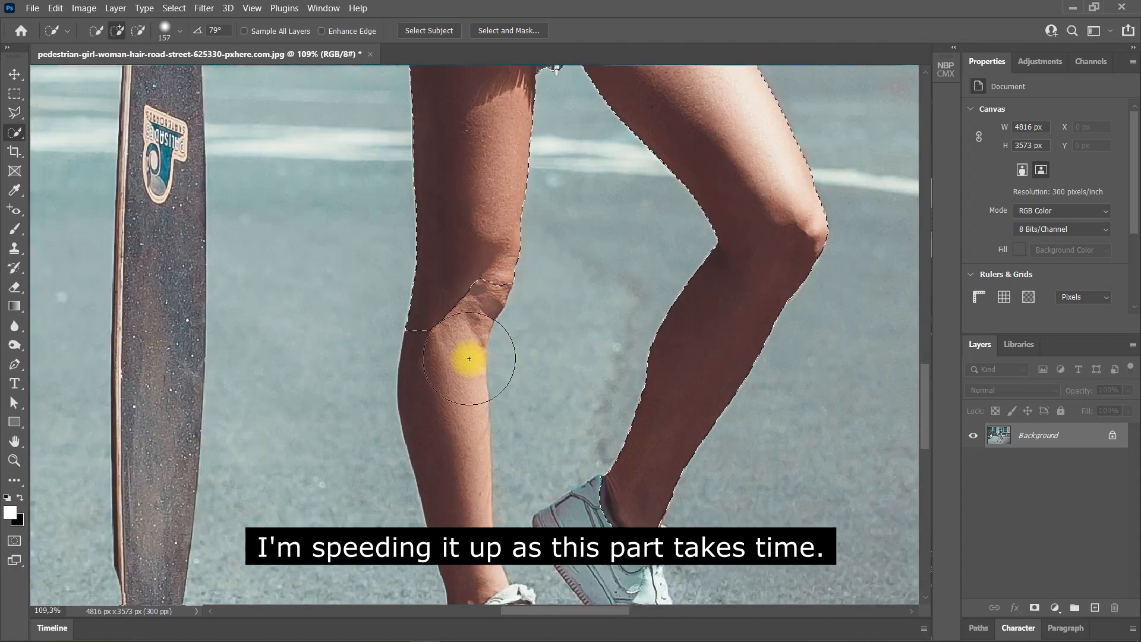
scroll(508, 305, "down", 1)
right_click(458, 352, "alt")
scroll(466, 354, "down", 3)
mouse_move(451, 346)
left_mouse_down()
mouse_move(491, 429)
mouse_move(449, 325)
mouse_move(634, 451)
left_mouse_up()
scroll(594, 259, "up", 6)
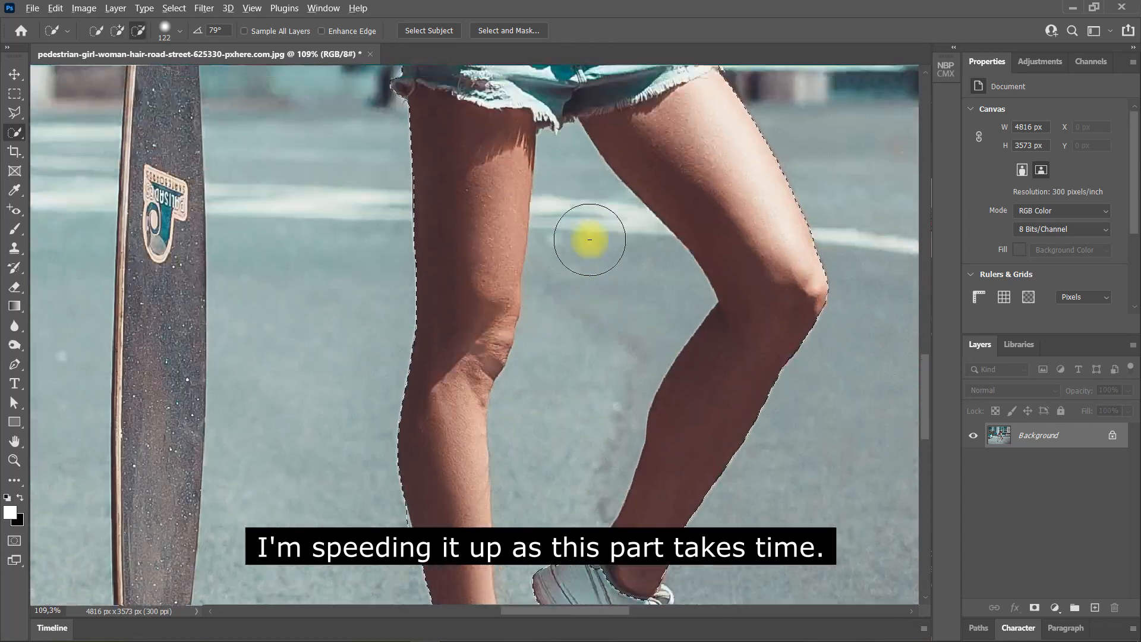
- Add the lower legs and both white sneakers to the selection
scroll(599, 338, "down", 5)
right_click(657, 438, "alt")
mouse_move(657, 438)
left_mouse_down()
mouse_move(663, 504)
mouse_move(654, 486)
mouse_move(675, 501)
left_mouse_up()
right_click(654, 484, "alt")
left_click_drag(594, 503, 491, 484)
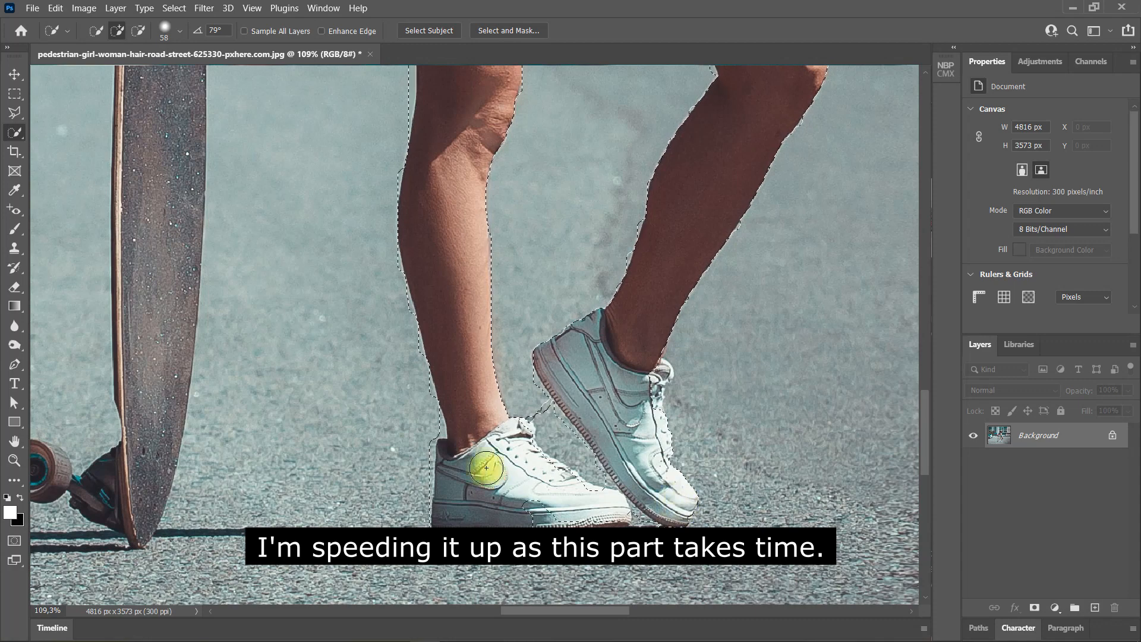
left_click_drag(567, 512, 472, 444)
- Subtract the asphalt between the sneakers and along their soles from the selection
left_click_drag(537, 399, 552, 427)
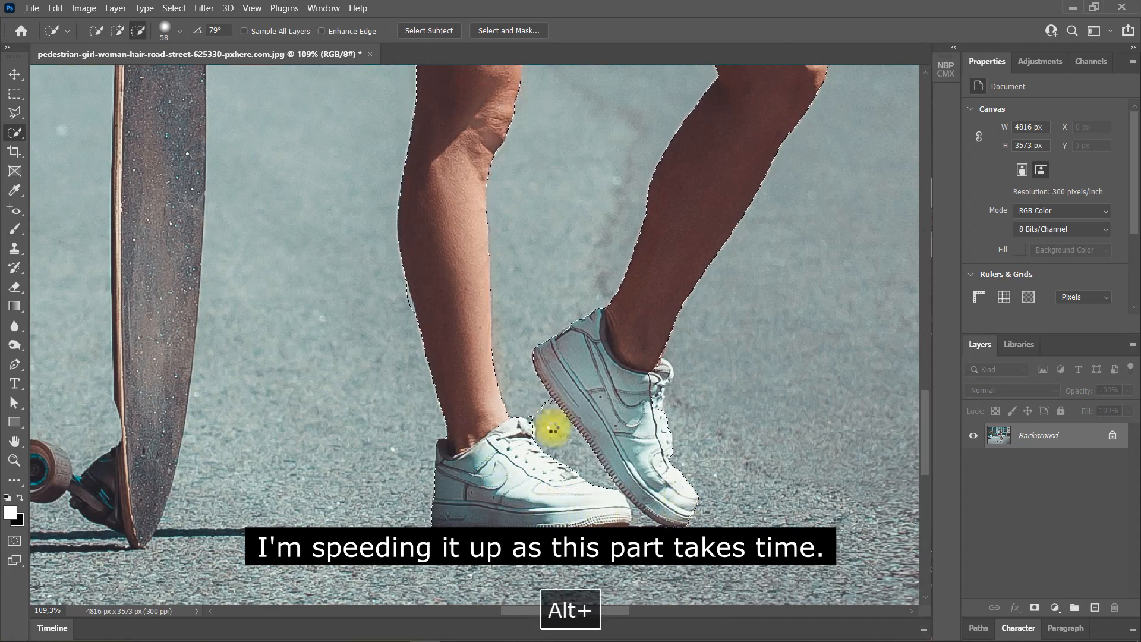
right_click(644, 531, "alt")
scroll(643, 532, "up", 5)
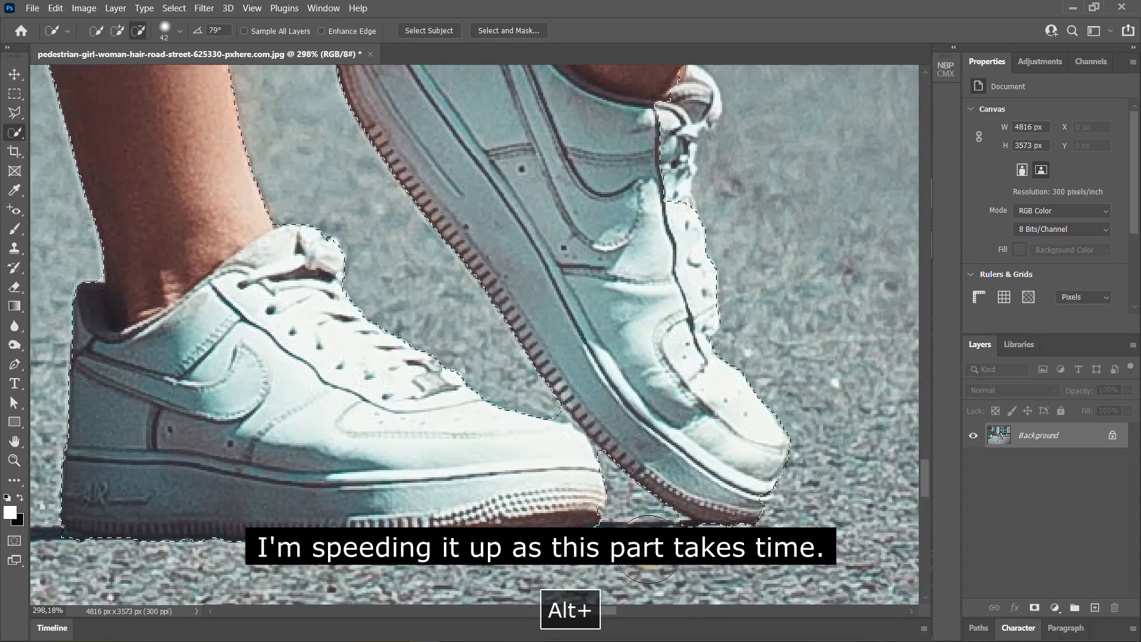
scroll(426, 491, "down", 2)
left_click_drag(582, 274, 590, 242)
- Add the skateboard deck to the selection and subtract the road between the deck and the legs
scroll(512, 279, "down", 2)
scroll(512, 279, "down", 5)
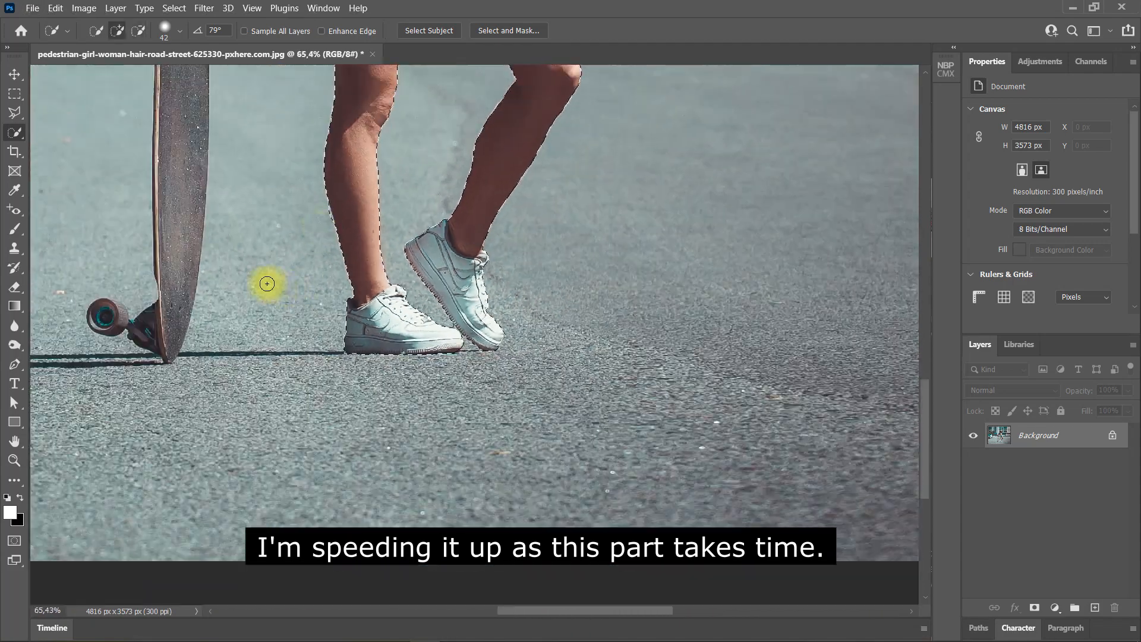
scroll(267, 283, "up", 8)
scroll(150, 237, "down", 1)
right_click(212, 350, "alt")
mouse_move(182, 351)
left_mouse_down()
mouse_move(187, 530)
mouse_move(182, 266)
left_mouse_up()
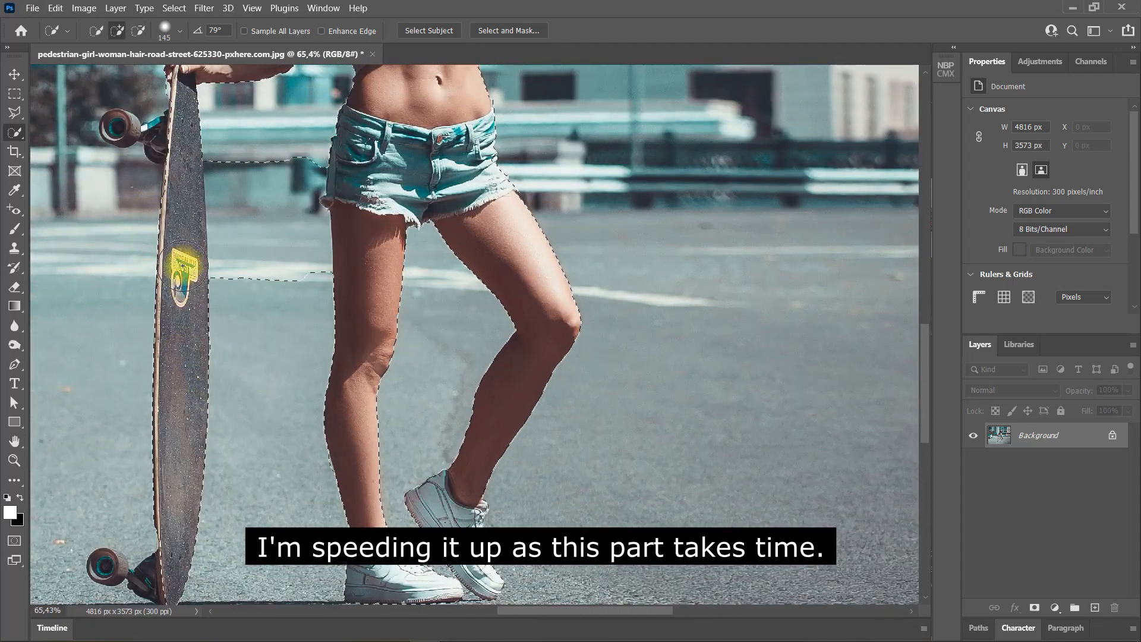
left_click_drag(250, 229, 275, 239)
right_click(186, 199, "alt")
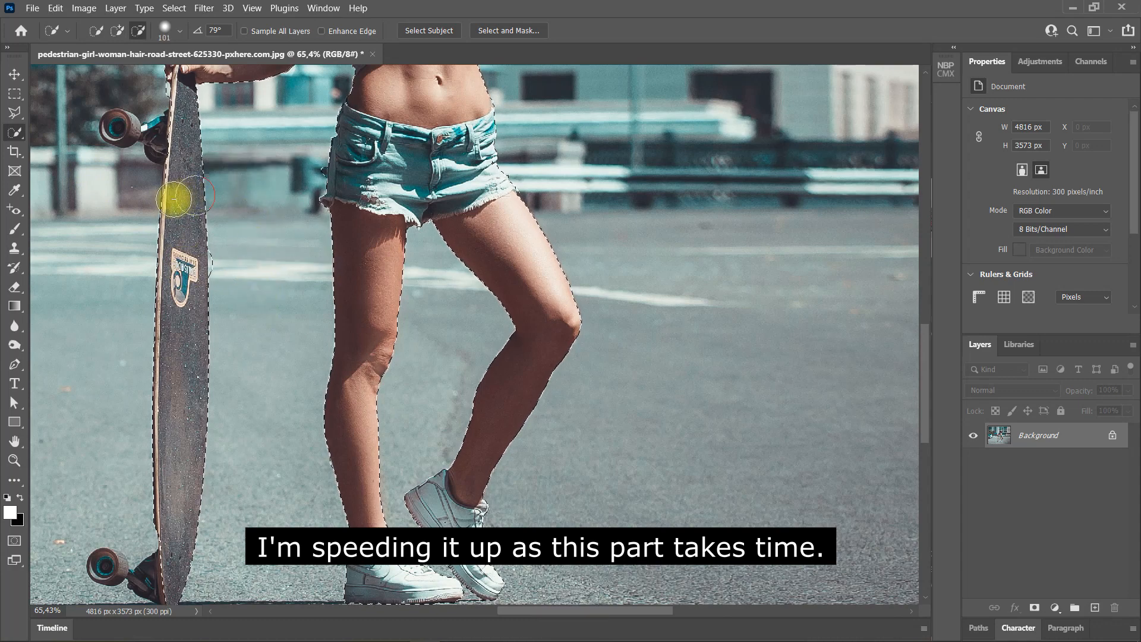
- Add the skateboard's upper wheels and truck to the selection and trim away the surrounding background
scroll(120, 291, "up", 9)
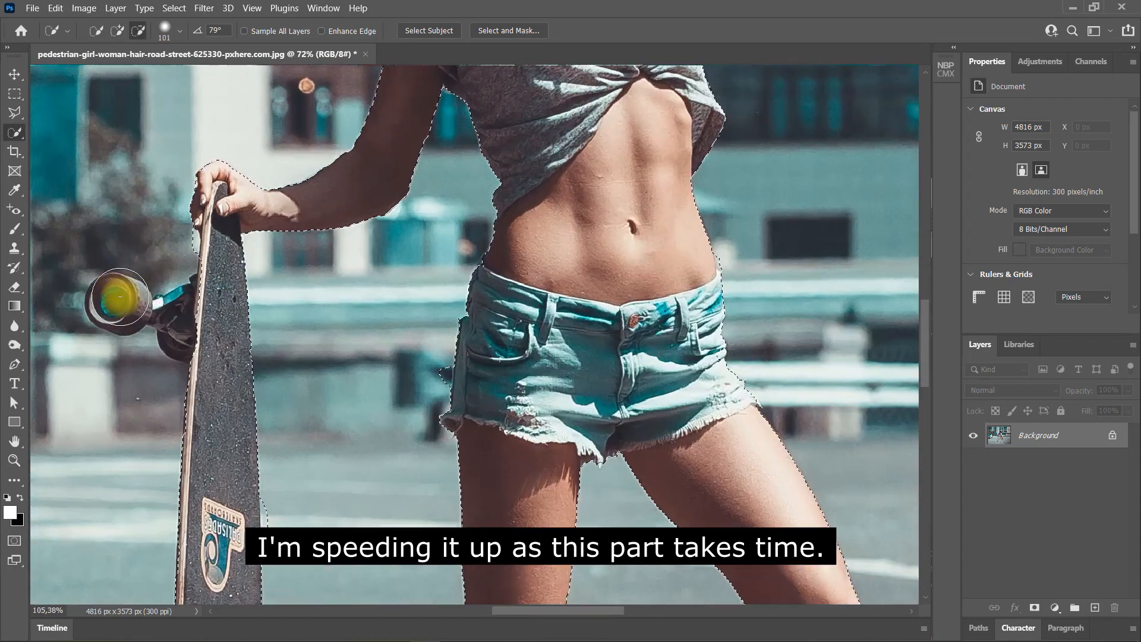
left_click_drag(295, 299, 313, 365, "alt")
left_click_drag(185, 329, 205, 324)
right_click(200, 327, "alt")
mouse_move(134, 313)
left_mouse_down()
mouse_move(158, 342)
mouse_move(107, 359)
mouse_move(127, 369)
mouse_move(145, 415)
left_mouse_up()
left_click_drag(83, 348, 73, 345, "alt")
mouse_move(114, 282)
left_mouse_down()
mouse_move(121, 316)
mouse_move(104, 290)
left_mouse_up()
- Refine the selection edge around the upper truck, the deck and the fingers gripping the skateboard
scroll(97, 274, "up", 5, "alt")
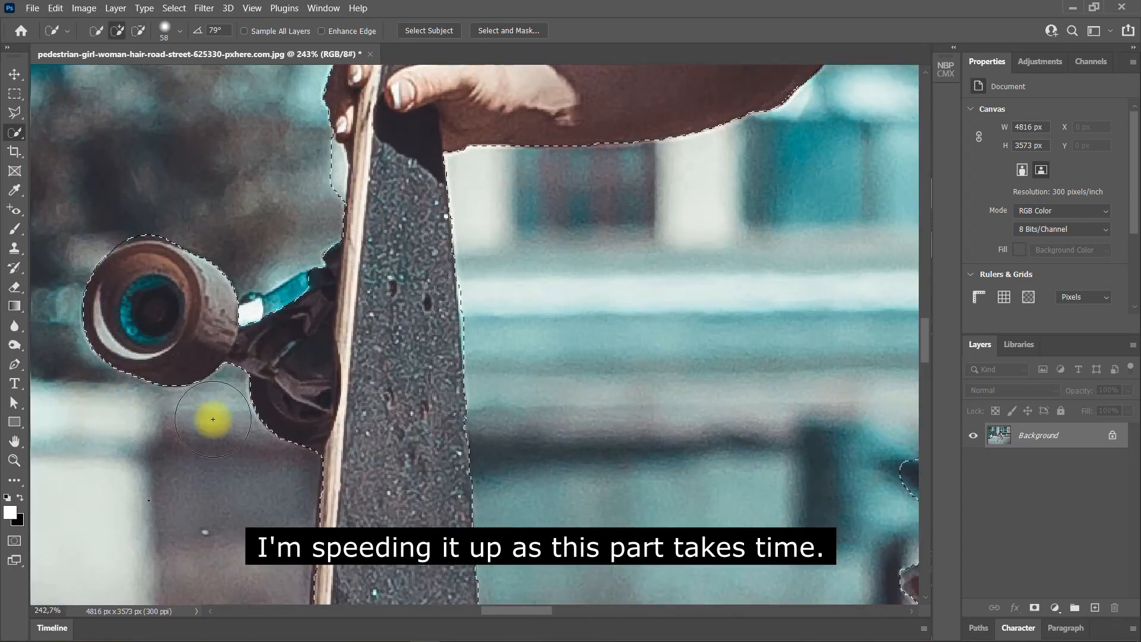
left_click_drag(238, 312, 297, 288)
left_click_drag(305, 171, 318, 205, "alt")
left_click_drag(425, 440, 415, 333)
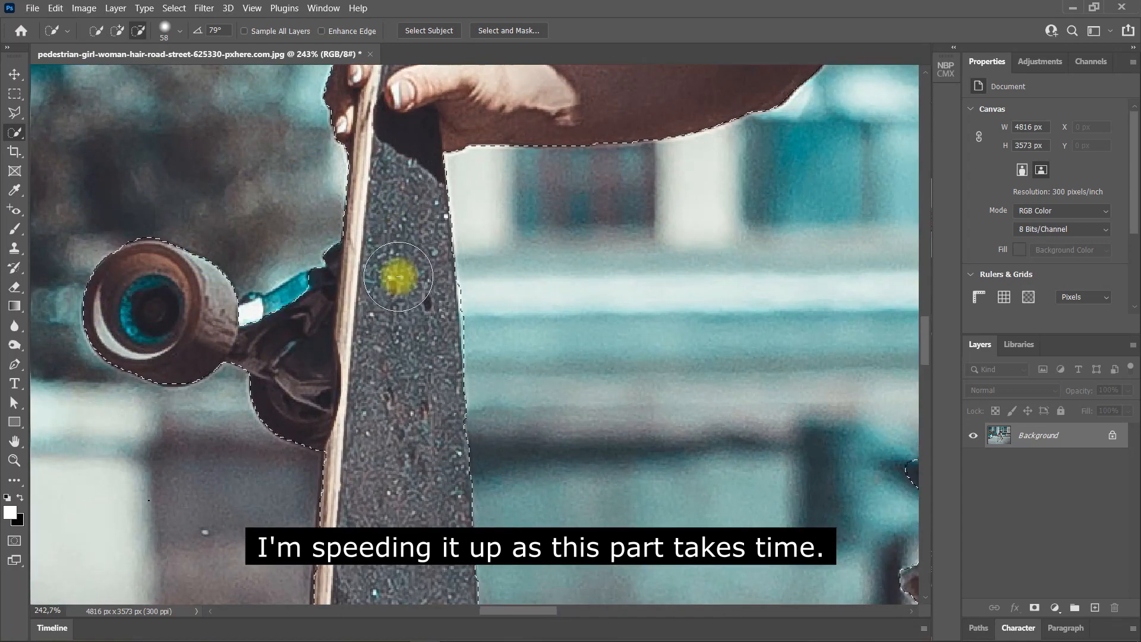
scroll(400, 278, "down", 1, "alt")
scroll(348, 323, "down", 1, "alt")
scroll(348, 324, "down", 10, "alt")
scroll(331, 199, "up", 15, "alt")
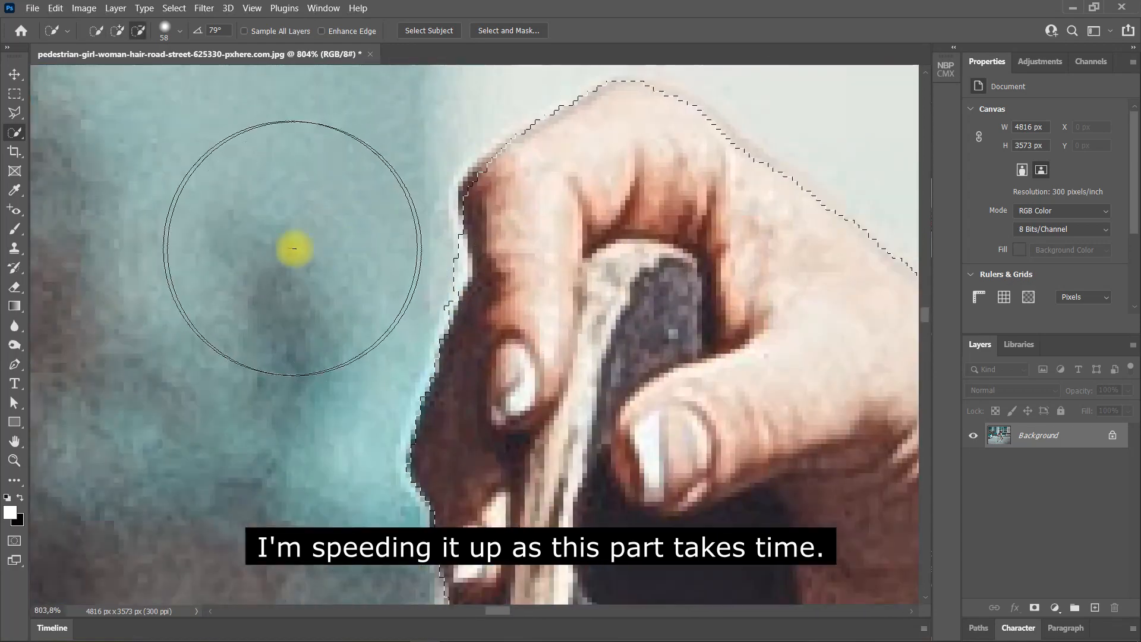
scroll(636, 268, "down", 15, "alt")
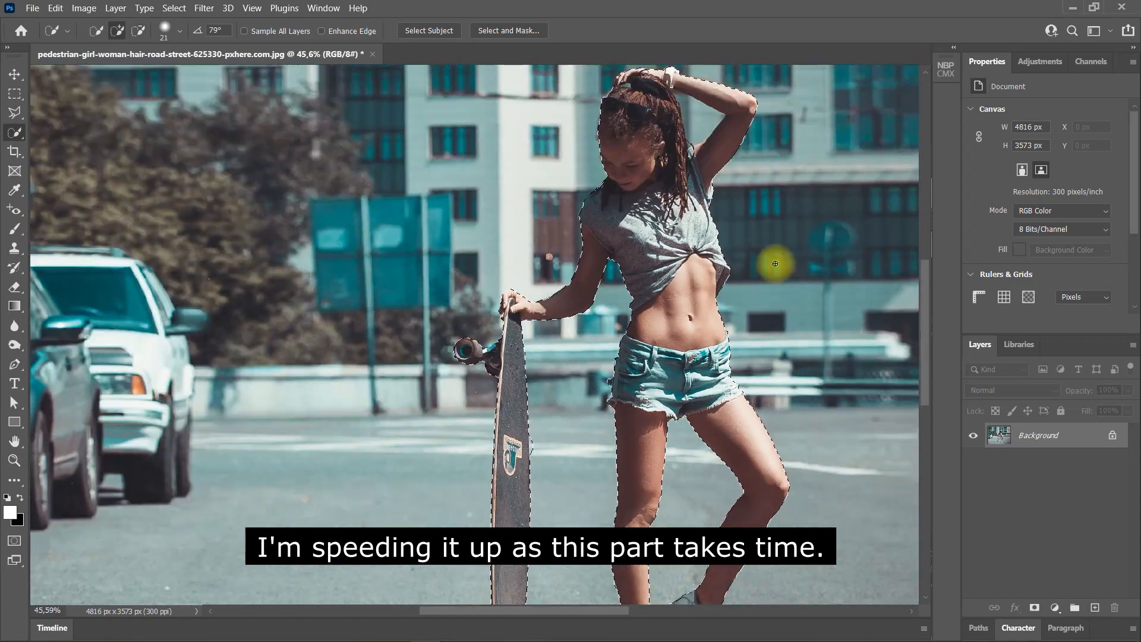
- Subtract the enclosed background between the braided hair and the raised arm from the selection, adjusting the brush size
scroll(685, 171, "up", 7, "alt")
scroll(686, 171, "up", 6, "alt")
key("bracketright")
key("bracketright")
key("bracketright")
key("bracketright")
key("bracketright")
key("bracketright")
key("bracketright")
key("bracketright")
left_click(758, 287, "alt")
left_click_drag(681, 185, 657, 164, "alt")
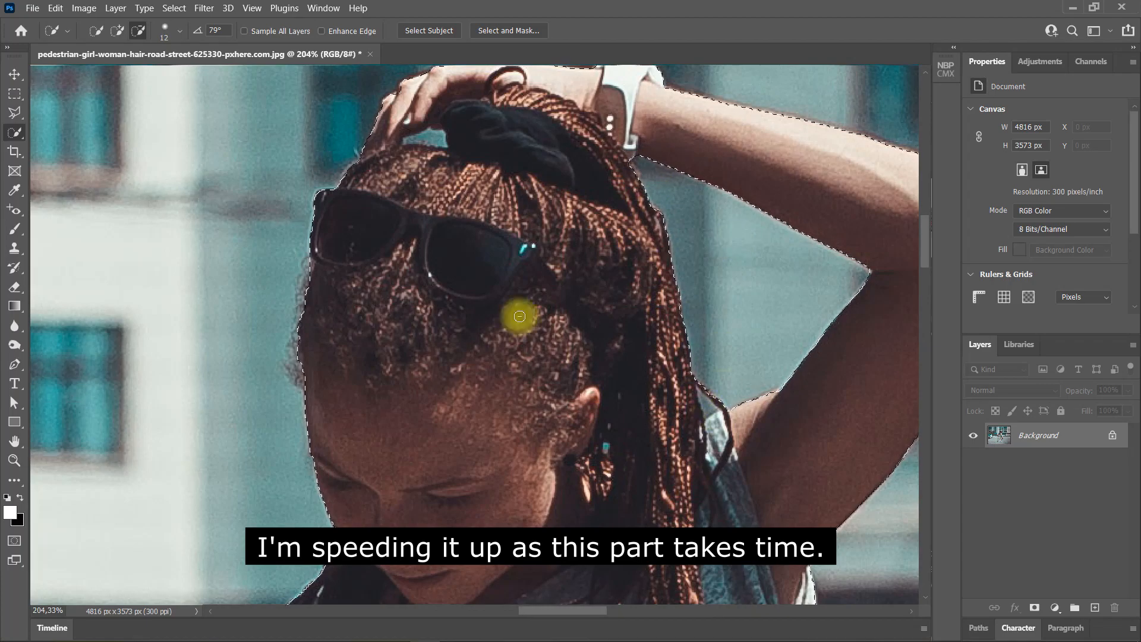
- Open the selection of the model and skateboard in Select and Mask for edge touch-ups
scroll(461, 363, "down", 17, "alt")
scroll(497, 484, "down", 7)
scroll(304, 443, "up", 3)
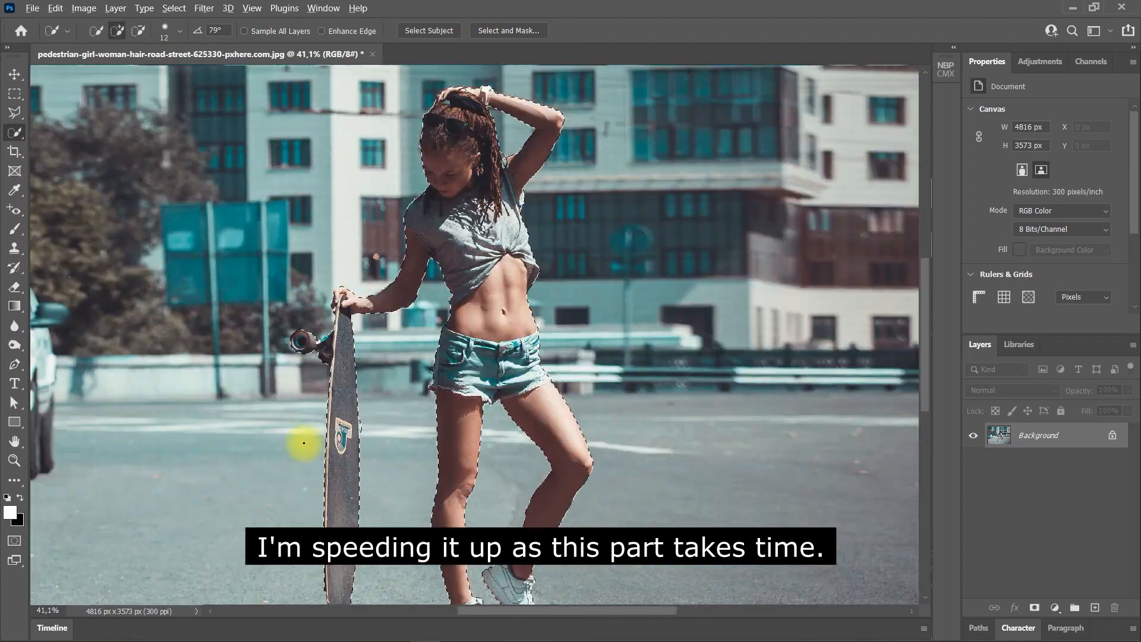
scroll(451, 333, "down", 2, "alt")
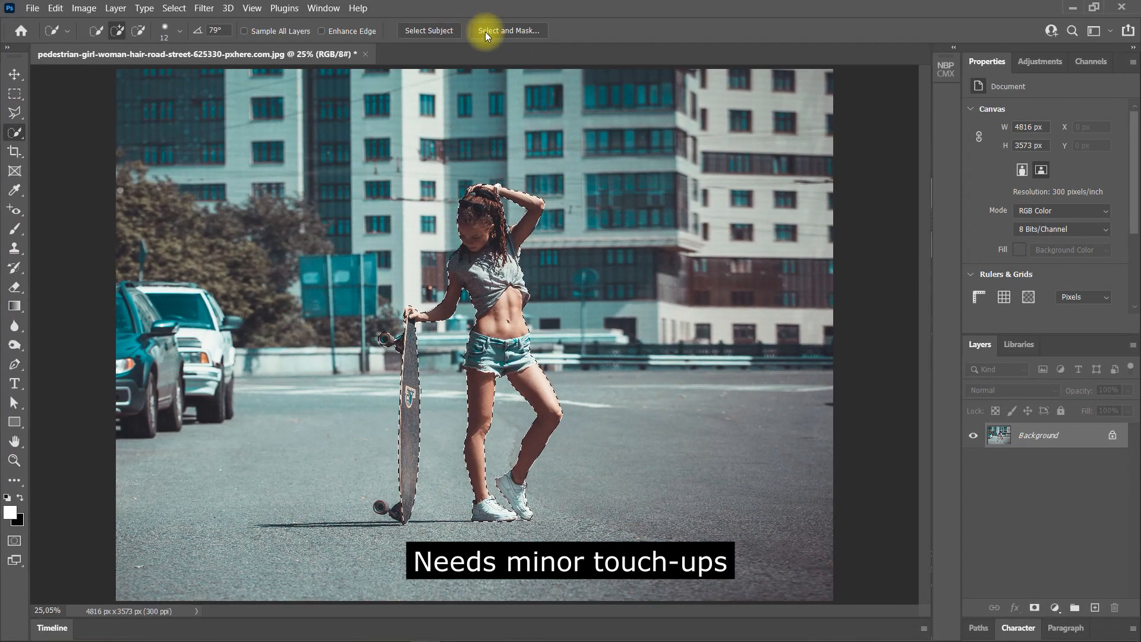
left_click(495, 31)
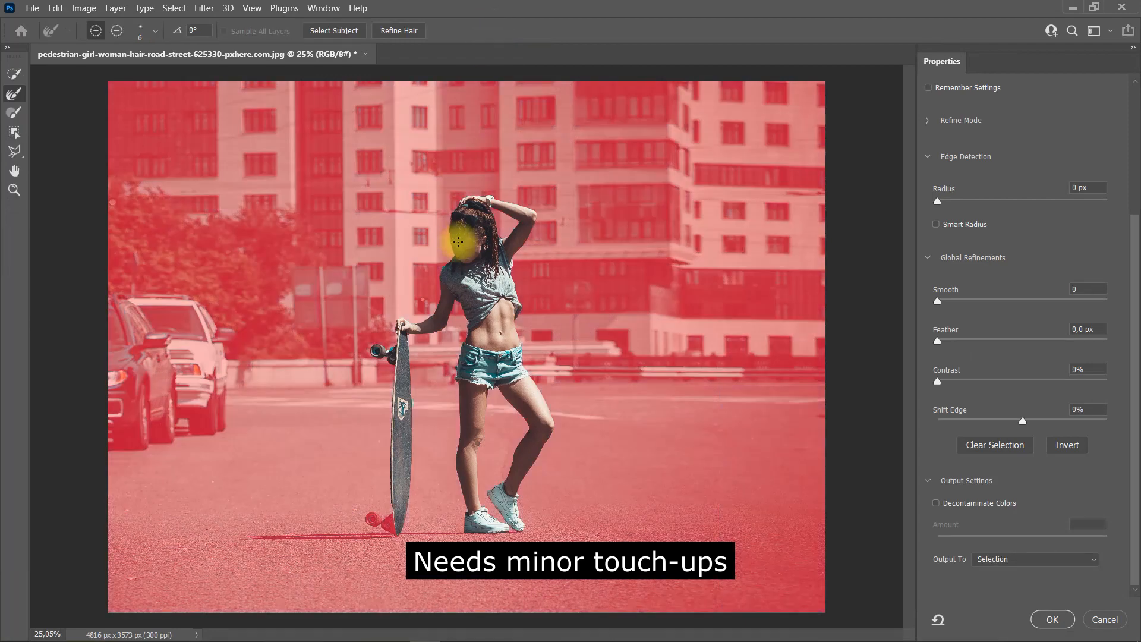
scroll(465, 270, "up", 3, "alt")
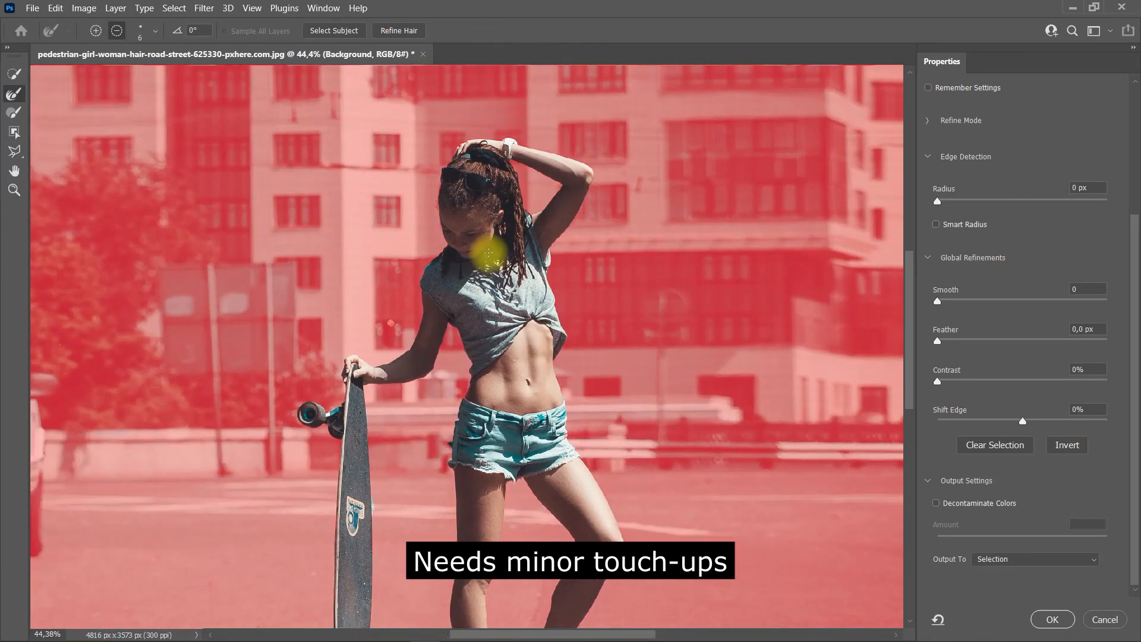
- Activate the Refine Edge Brush and look through the view modes and the edge detection and refinement settings
scroll(488, 254, "up", 3, "alt")
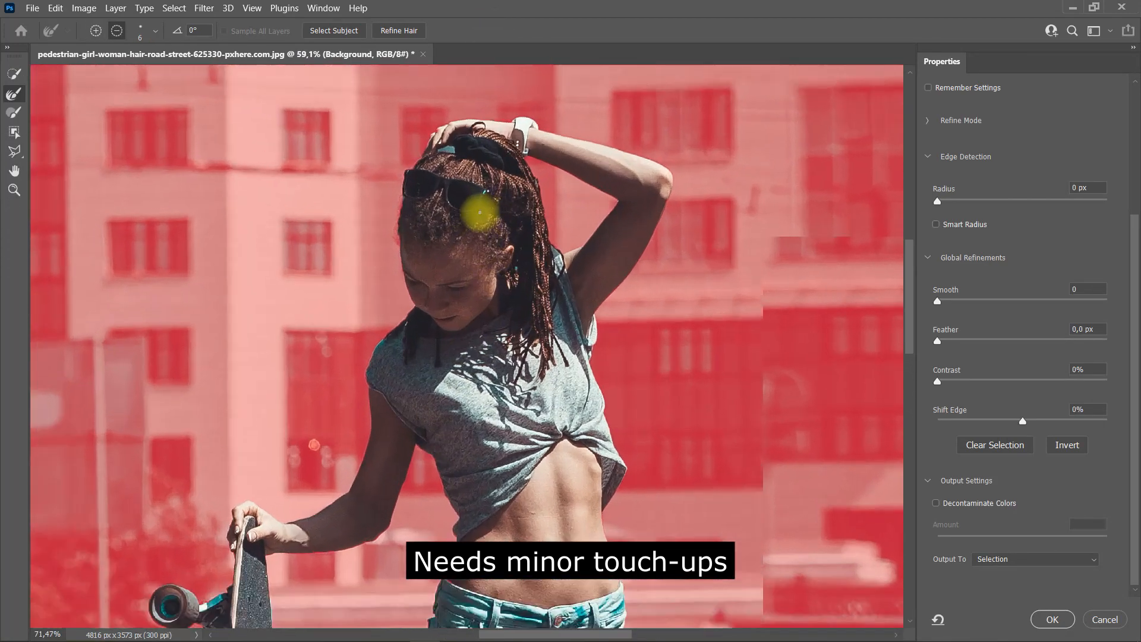
scroll(480, 213, "up", 1, "alt")
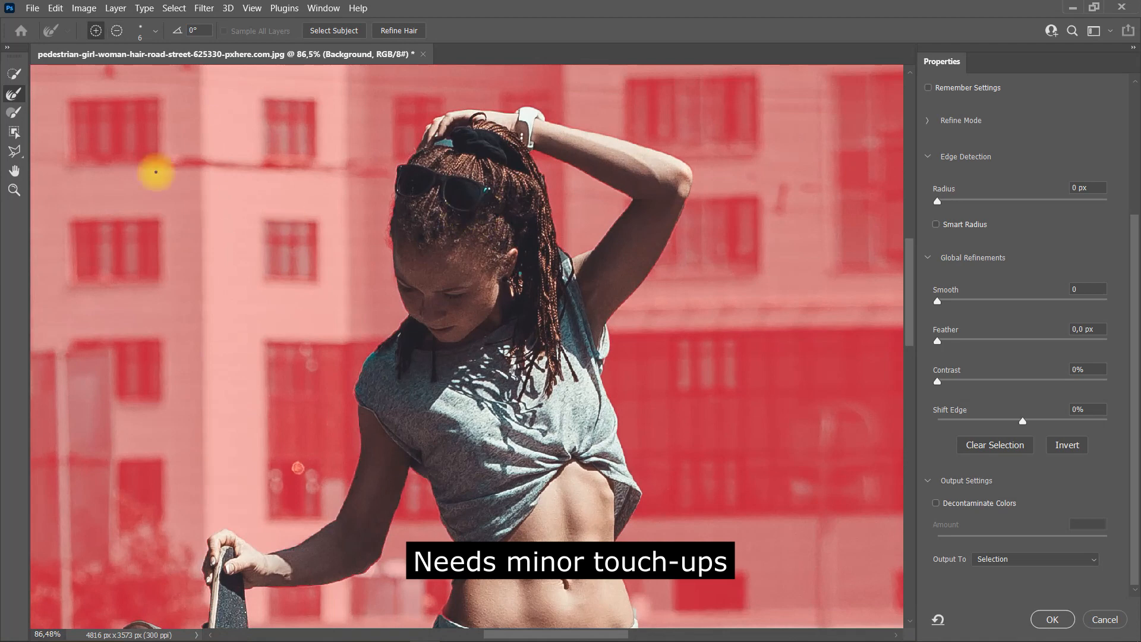
left_click(15, 96)
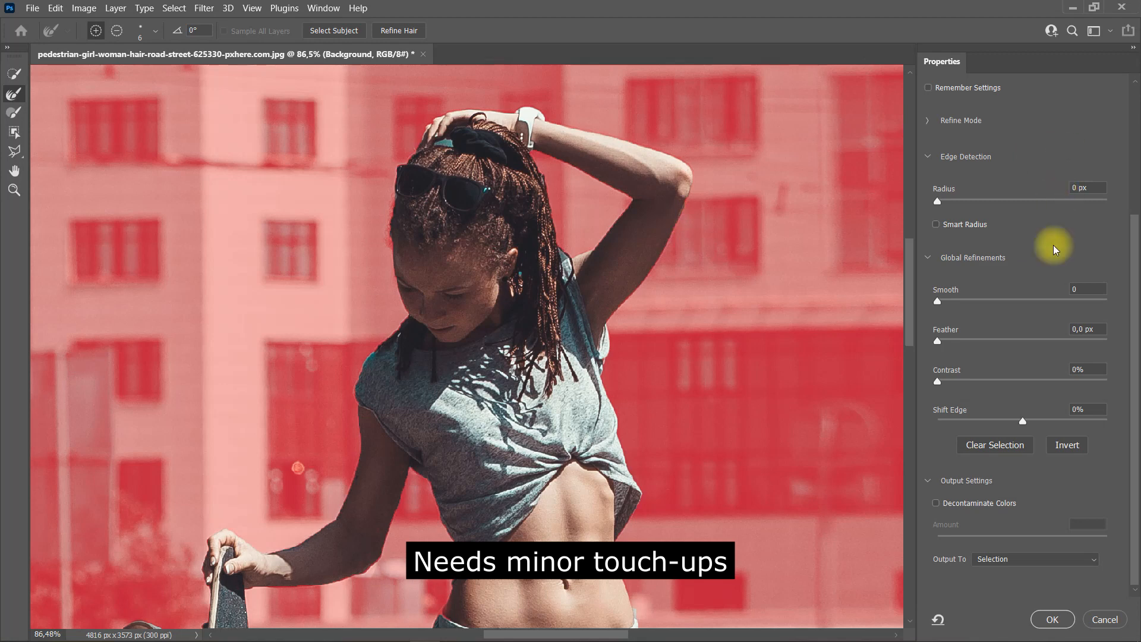
scroll(1052, 247, "up", 3)
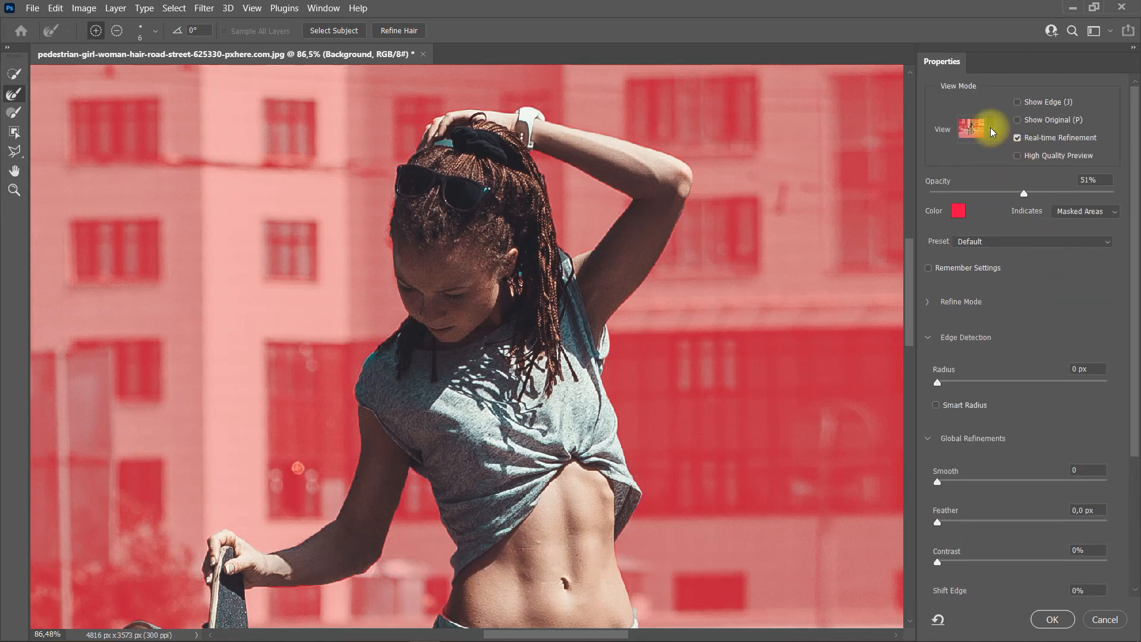
left_click(996, 132)
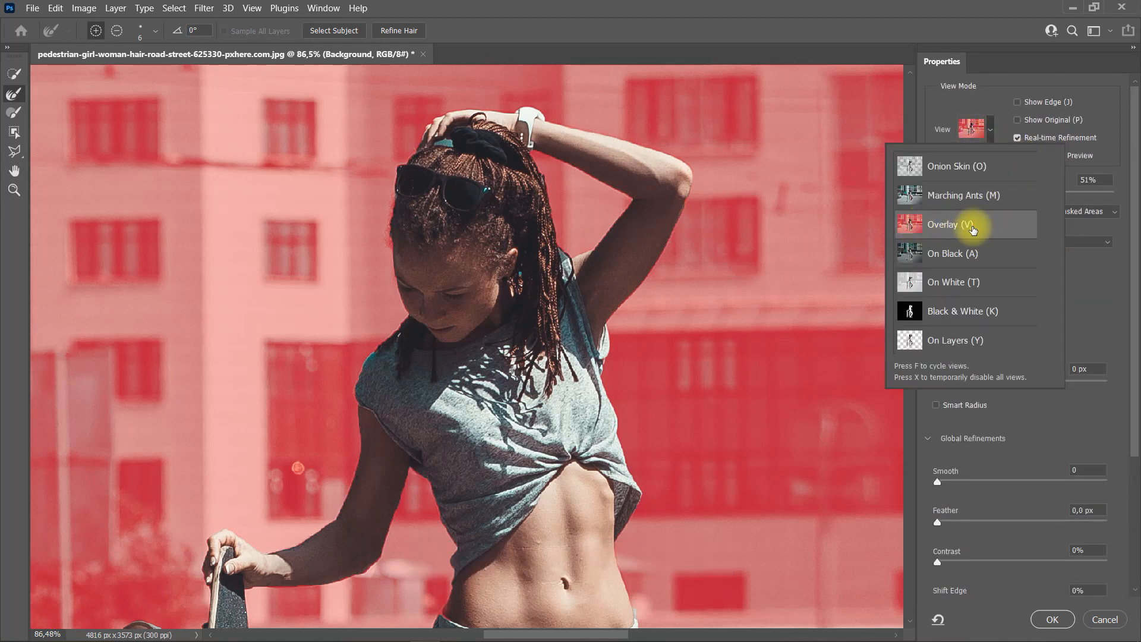
left_click(1102, 302)
scroll(987, 302, "down", 5)
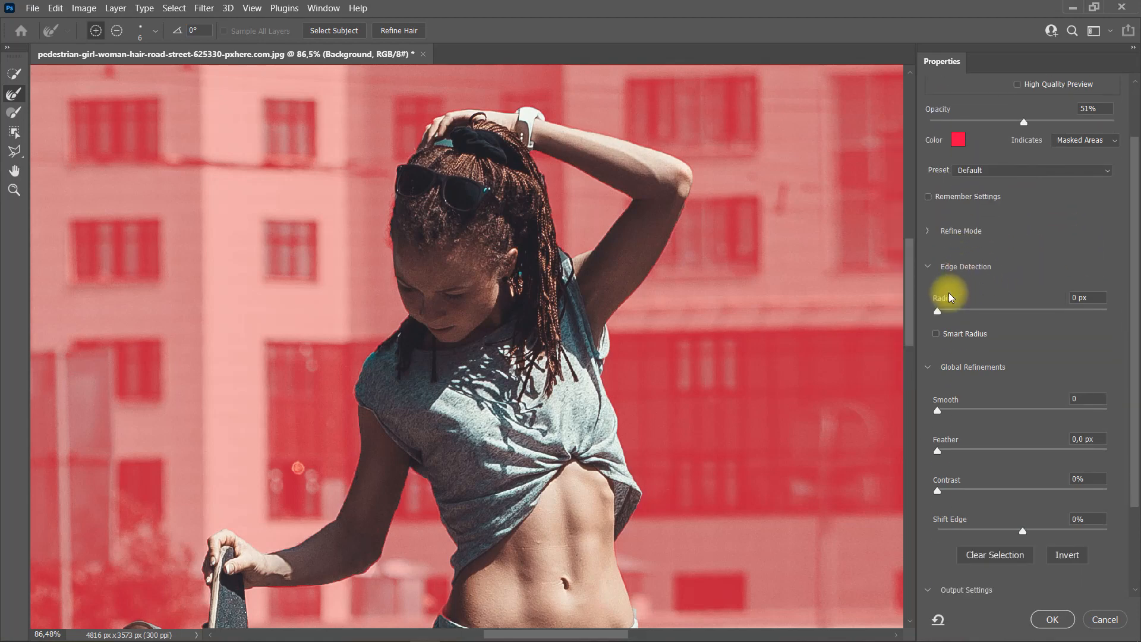
scroll(958, 296, "down", 2)
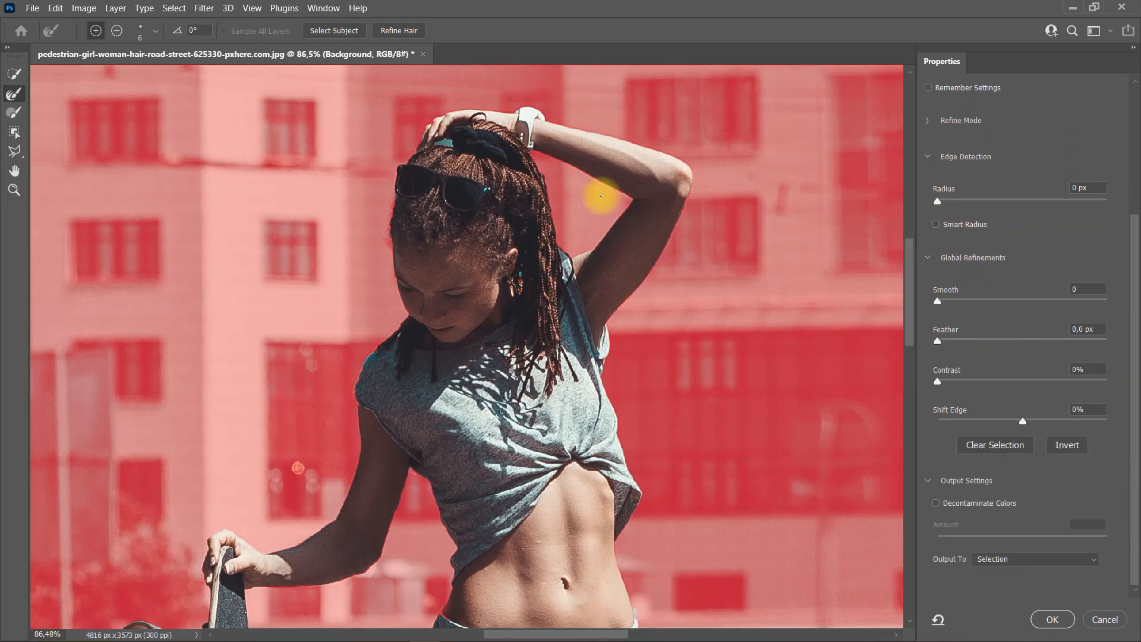
- Try refining the hair and face edge along the model's forehead with the Refine Edge Brush at size 33
scroll(543, 171, "up", 3)
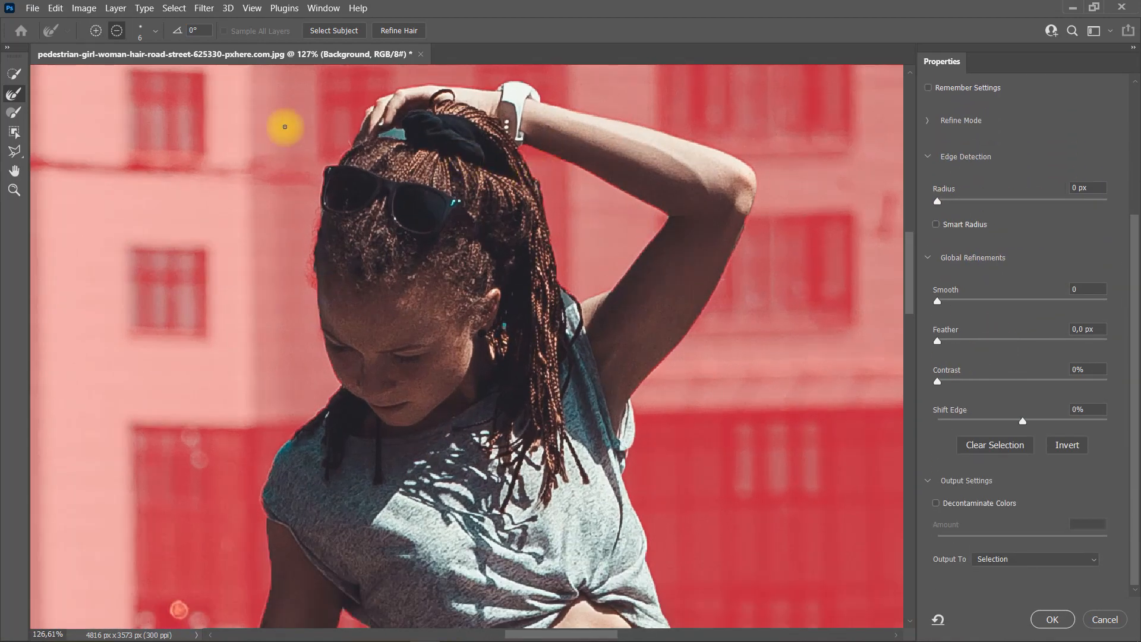
scroll(284, 133, "up", 2)
scroll(284, 132, "up", 1)
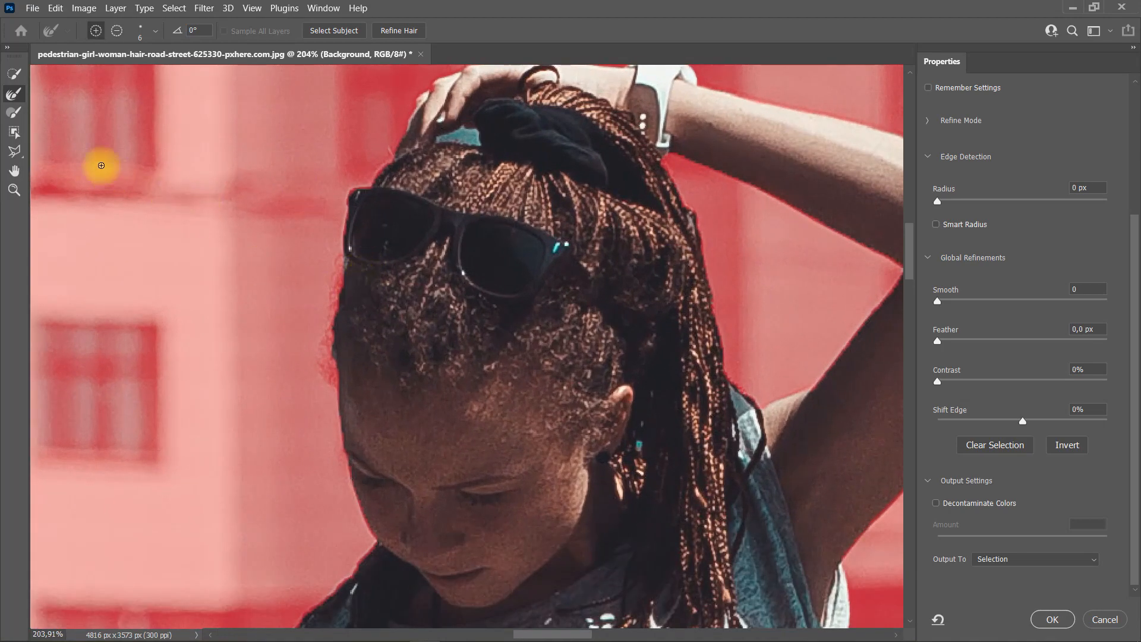
left_click_drag(314, 345, 336, 344)
mouse_move(328, 259)
left_mouse_down()
mouse_move(329, 523)
mouse_move(336, 507)
left_mouse_up()
- Try refining the selection edge along the calf of the model's standing leg with the Refine Edge Brush
scroll(333, 484, "down", 4)
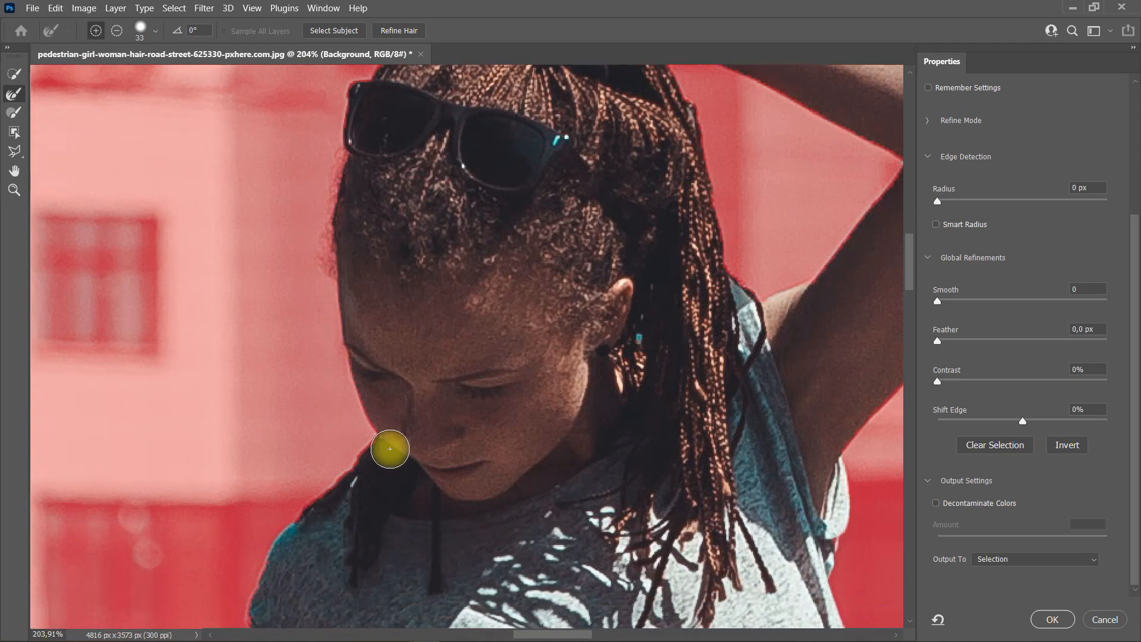
scroll(387, 448, "down", 2)
scroll(416, 434, "down", 6)
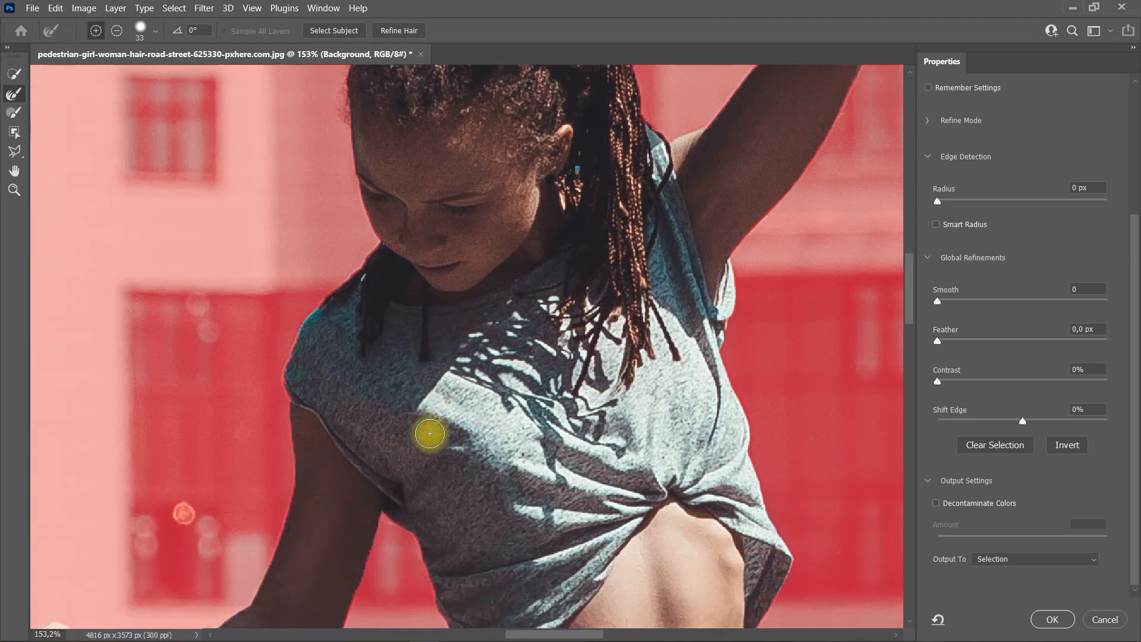
scroll(429, 435, "down", 1)
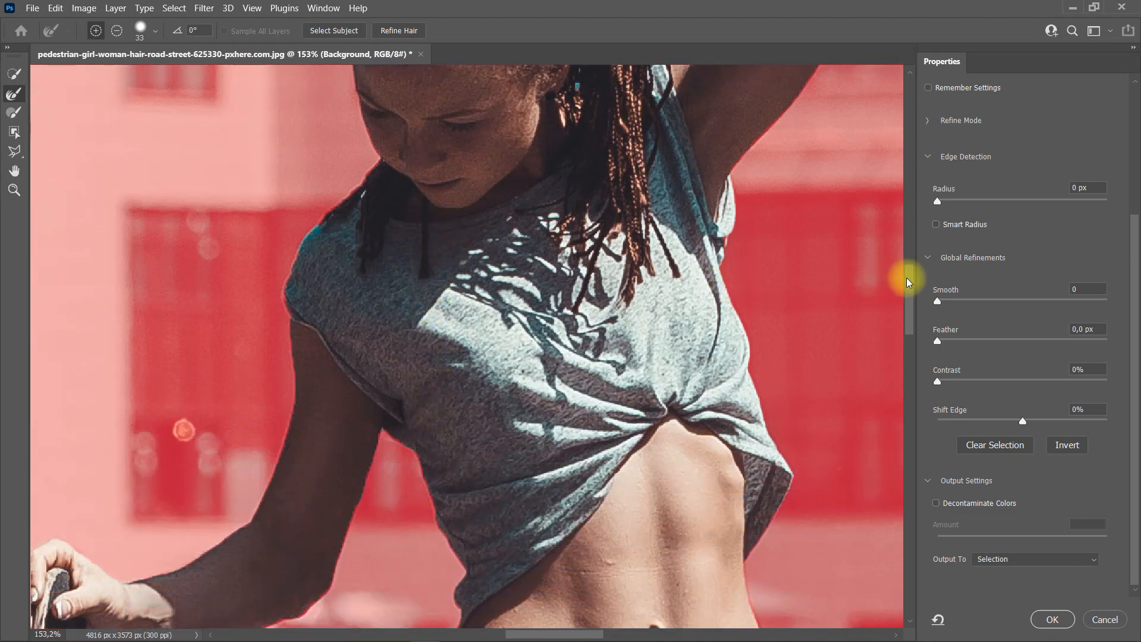
scroll(907, 282, "down", 5)
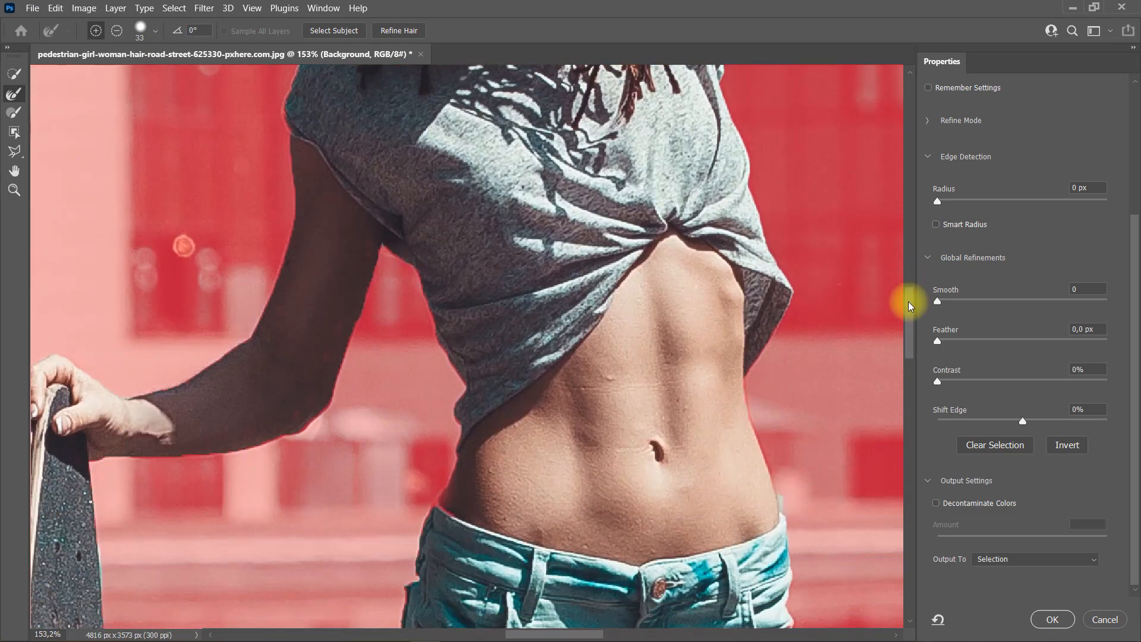
scroll(909, 306, "down", 14)
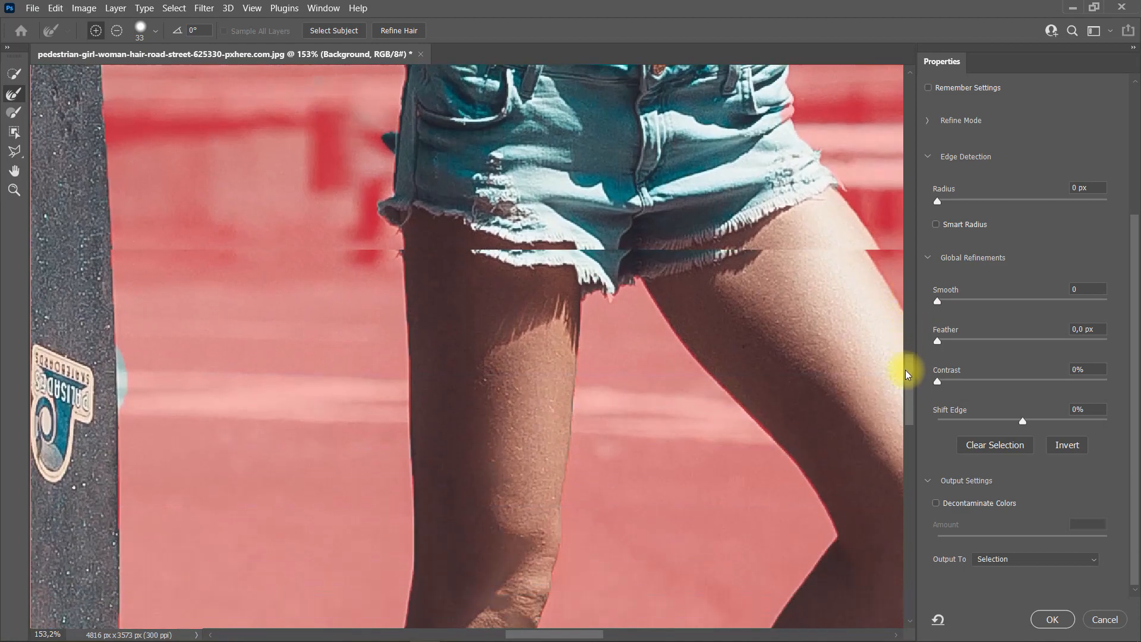
scroll(907, 374, "down", 14)
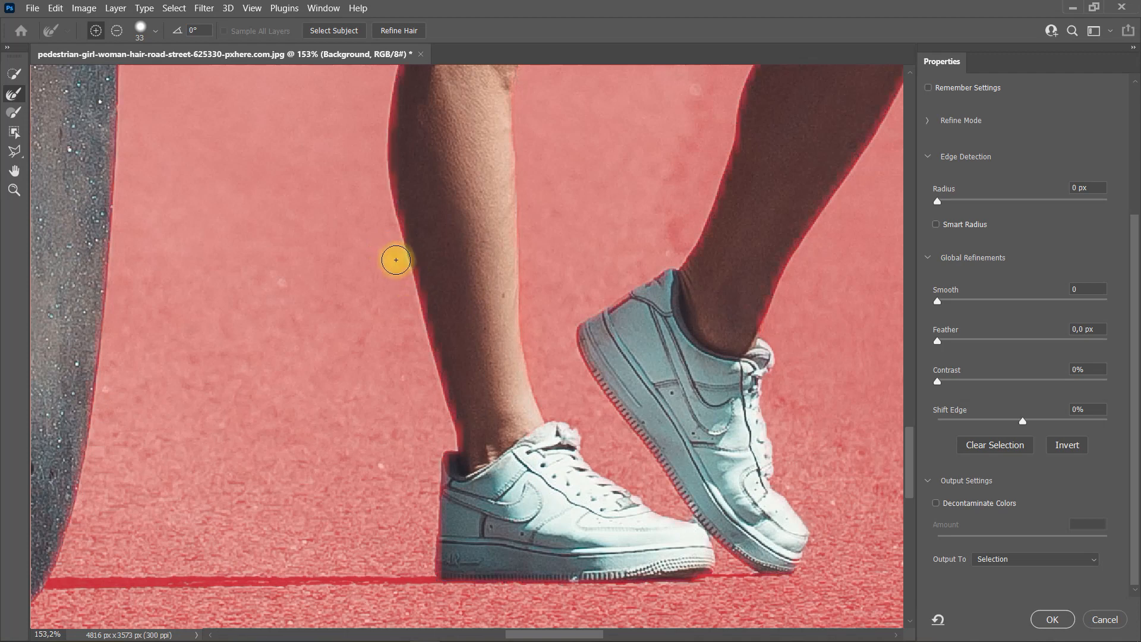
left_click(388, 232)
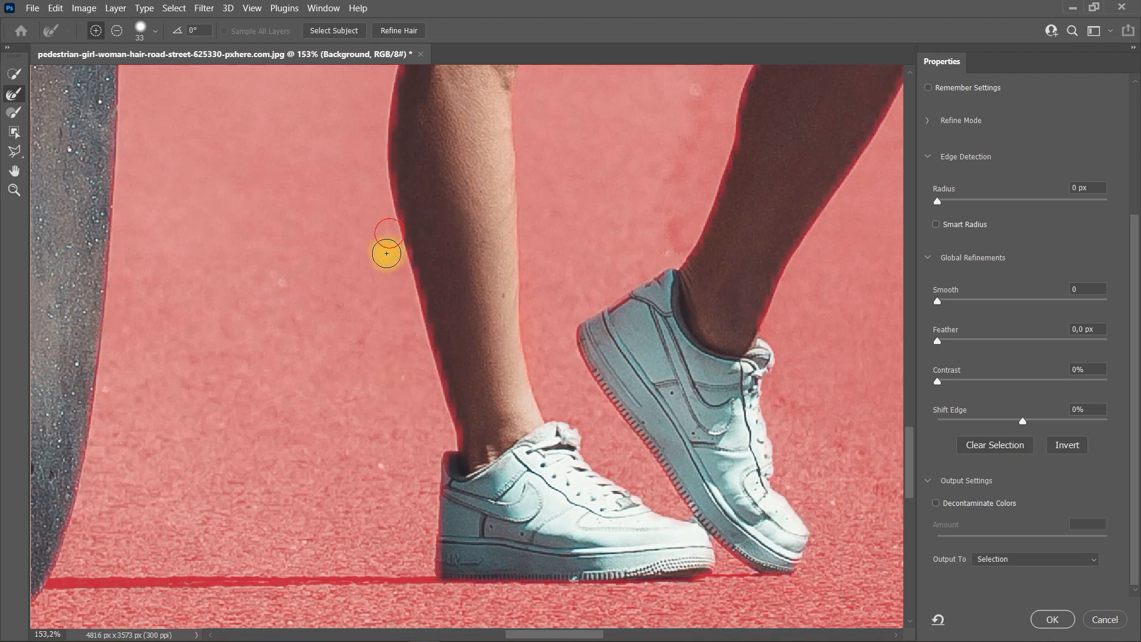
left_click_drag(395, 249, 400, 269)
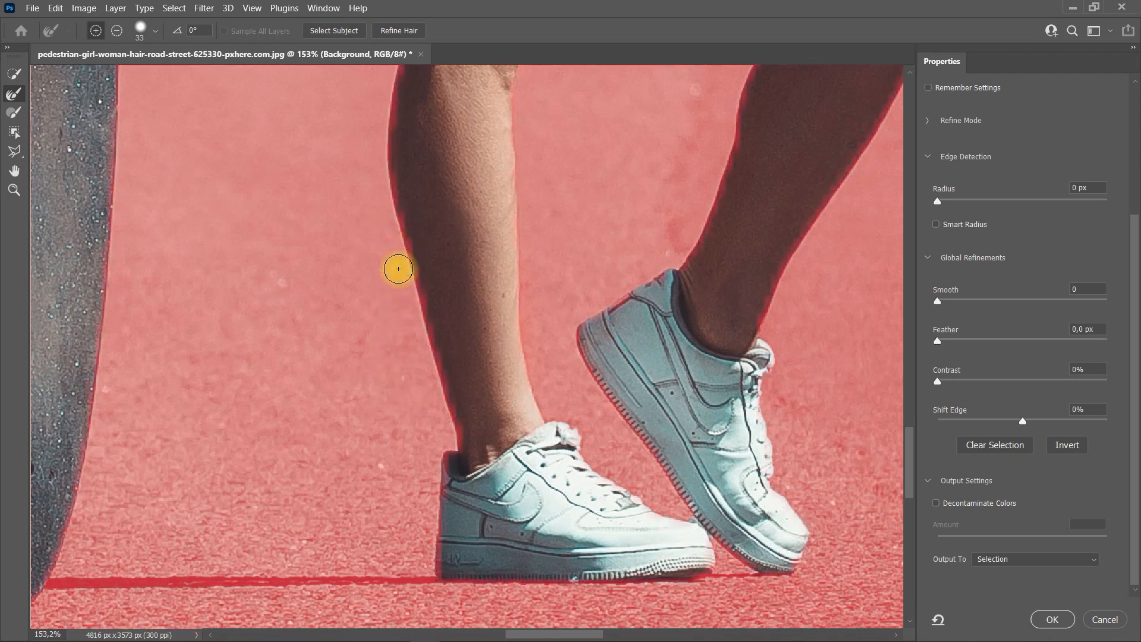
- Check the mask around the shoes and the skateboard's lower wheel and truck, and leave Select and Mask without applying the refinements
scroll(783, 367, "down", 3)
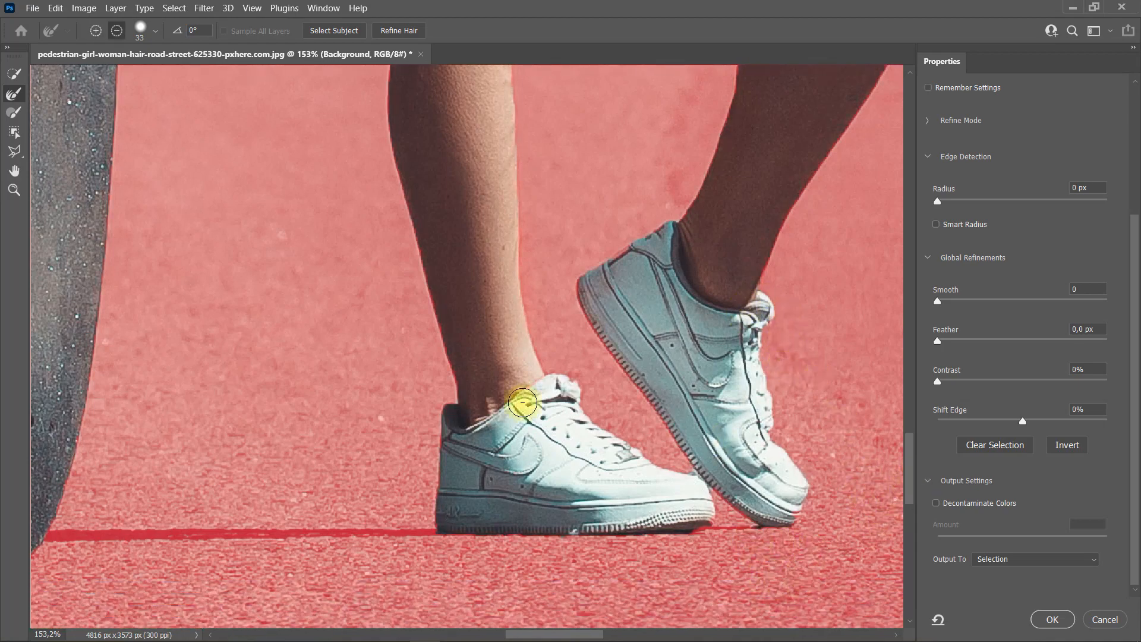
scroll(363, 355, "down", 2)
scroll(196, 392, "left", 4)
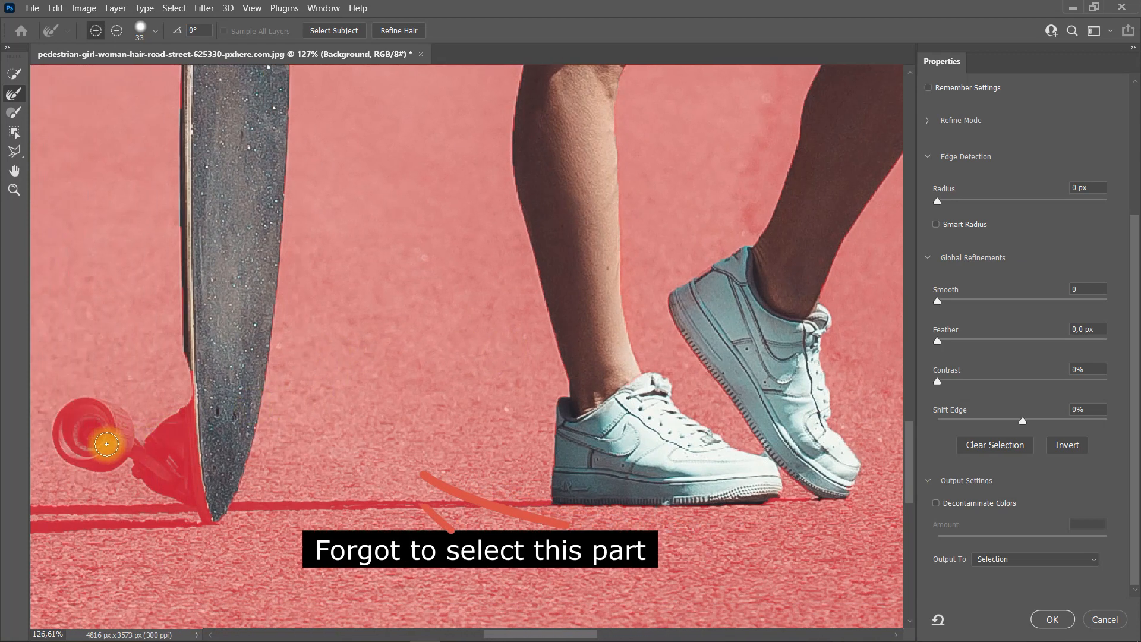
scroll(106, 444, "left", 5)
scroll(165, 396, "left", 2)
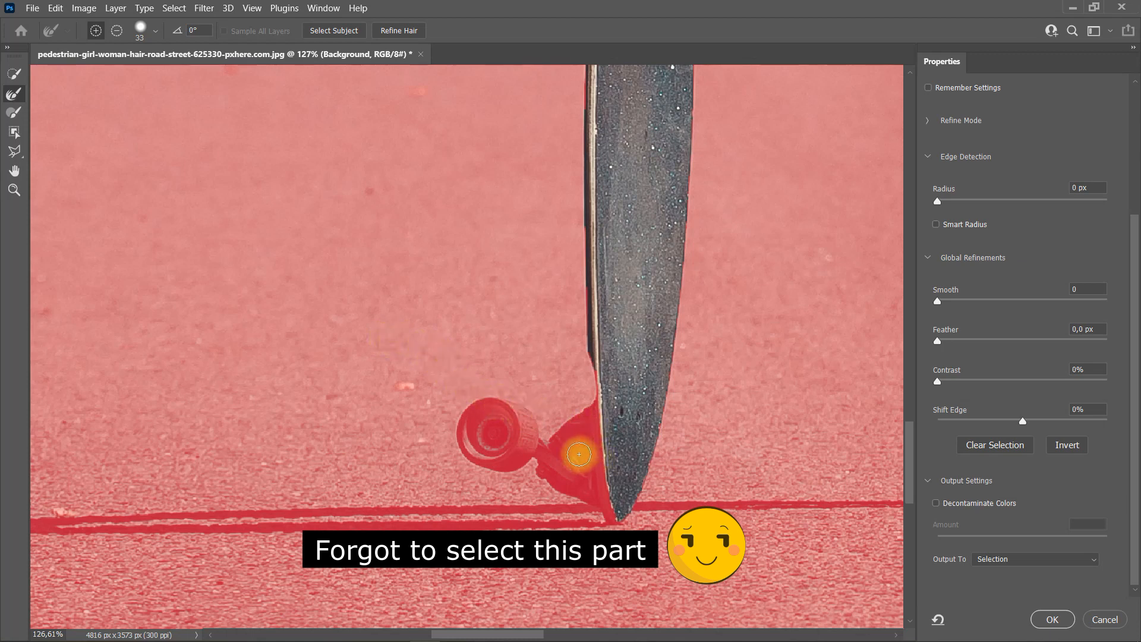
left_click(571, 453, "alt")
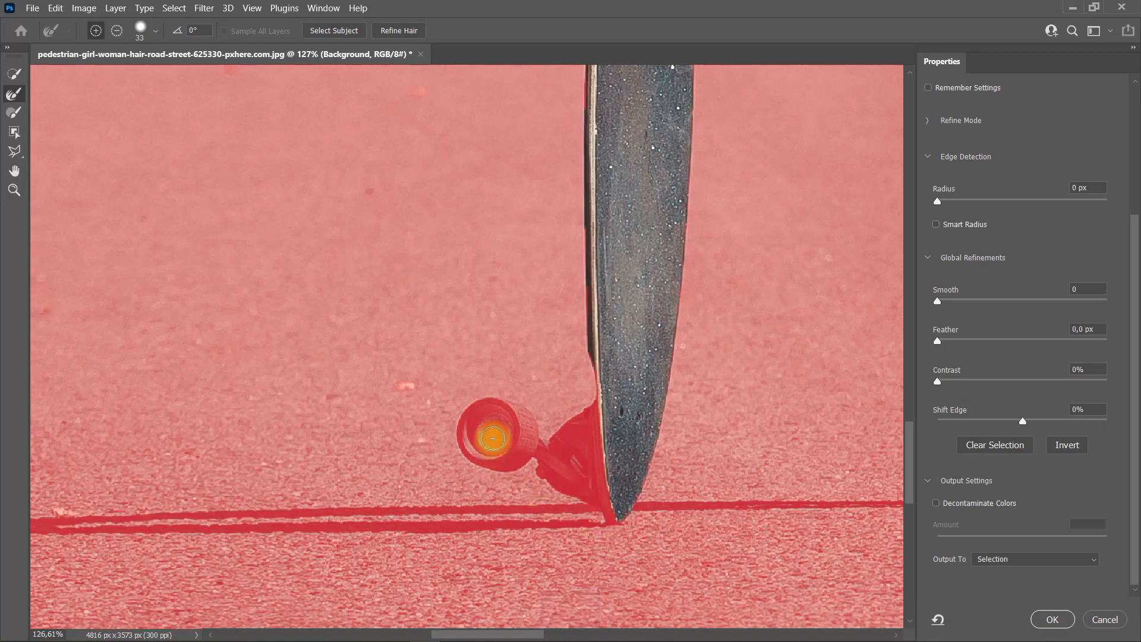
left_click(1104, 618)
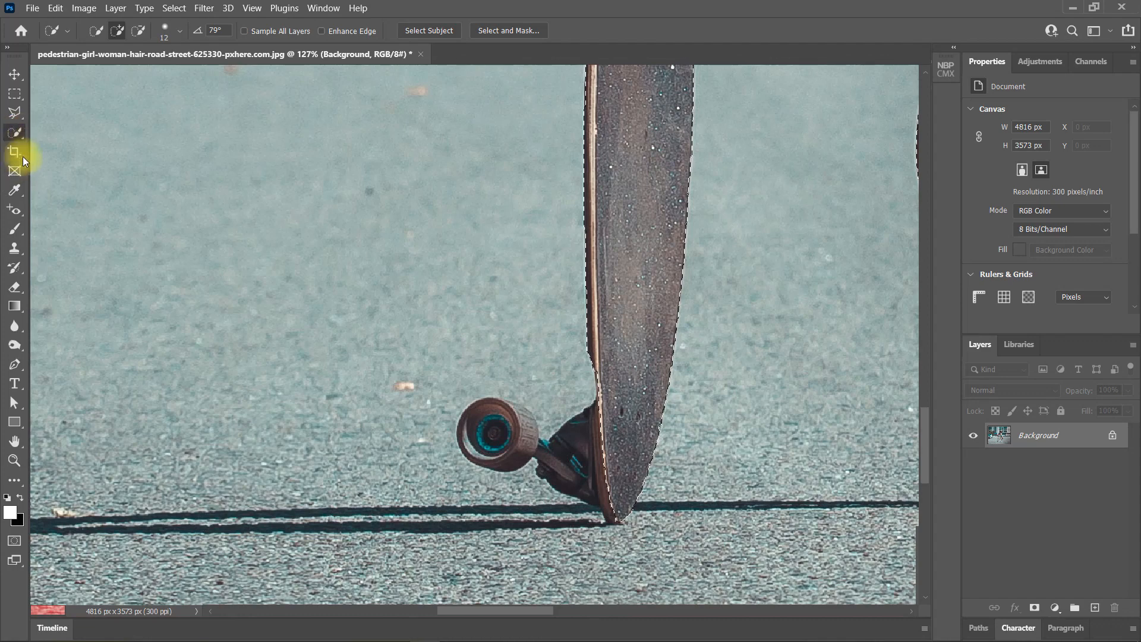
- Add the skateboard's lower wheel and truck to the selection with a size 65 brush and subtract the shadow spill beneath them
key("alt+space")
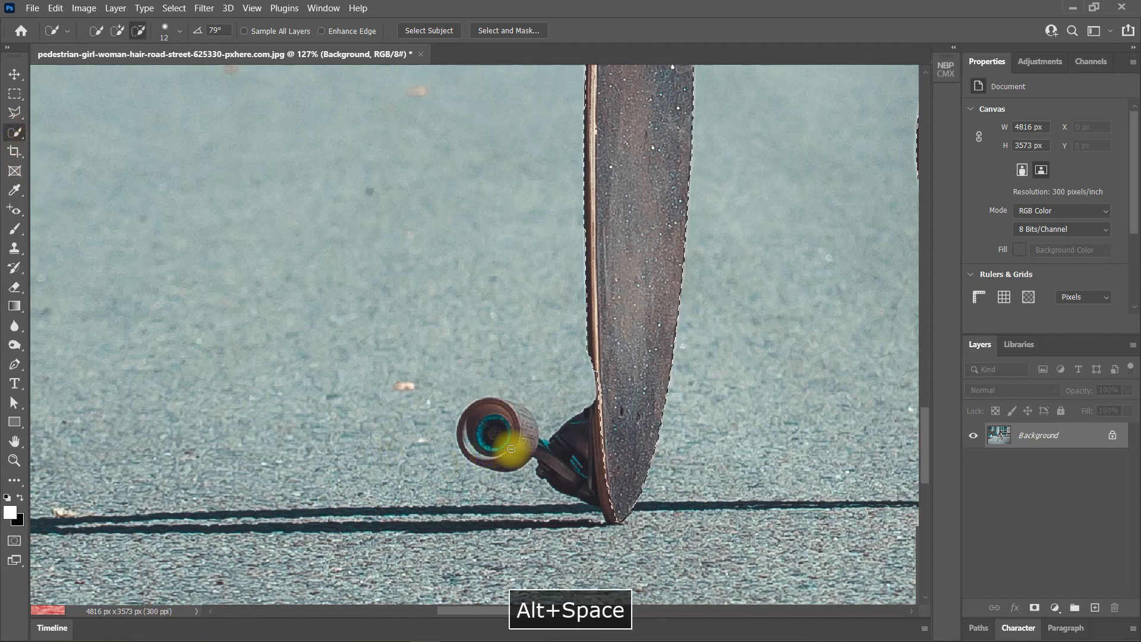
mouse_move(469, 446)
left_mouse_down()
mouse_move(514, 451)
mouse_move(503, 433)
mouse_move(547, 554)
mouse_move(572, 565)
mouse_move(577, 535)
mouse_move(547, 447)
left_mouse_up()
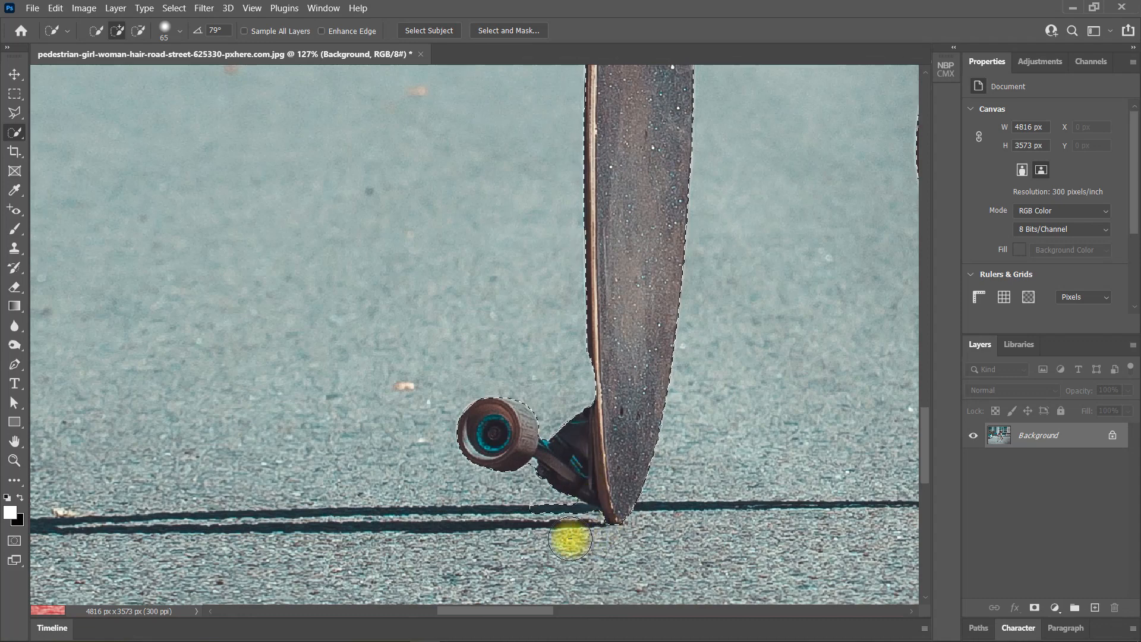
key("alt")
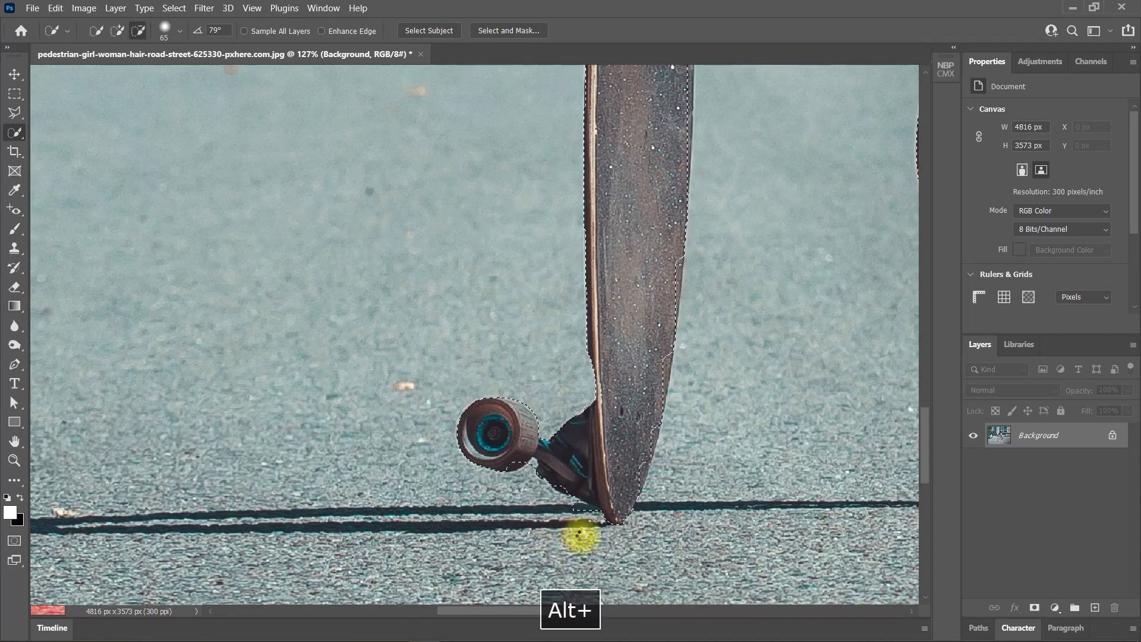
left_click(575, 520, "alt")
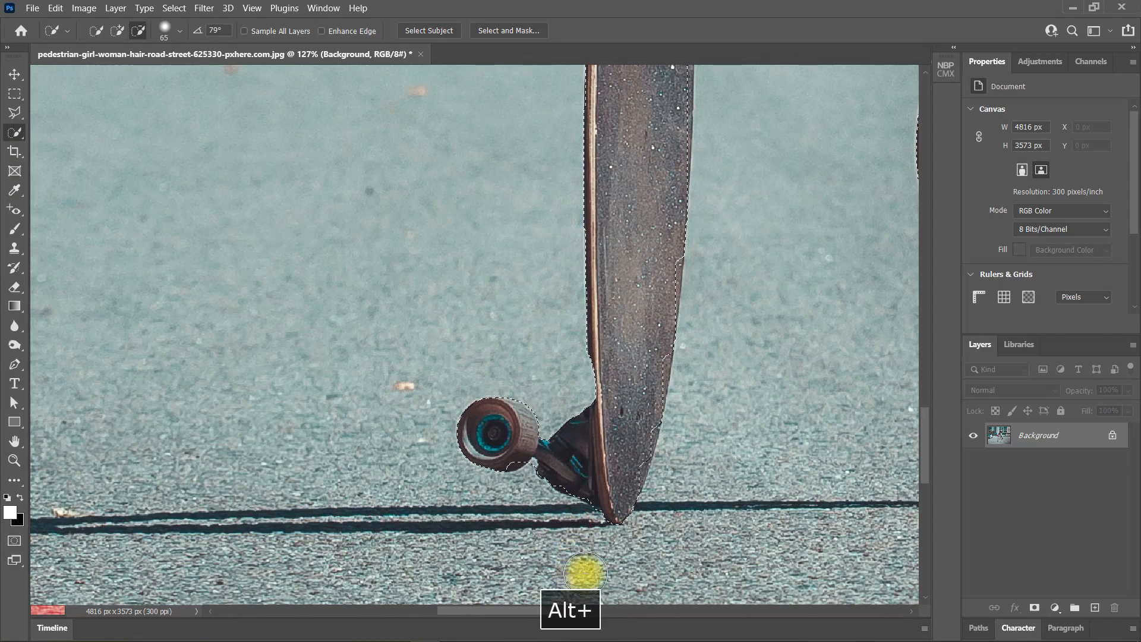
- Subtract the shadow below the lower truck and the ground between wheel and truck from the selection with a size 13 brush
scroll(591, 479, "up", 8)
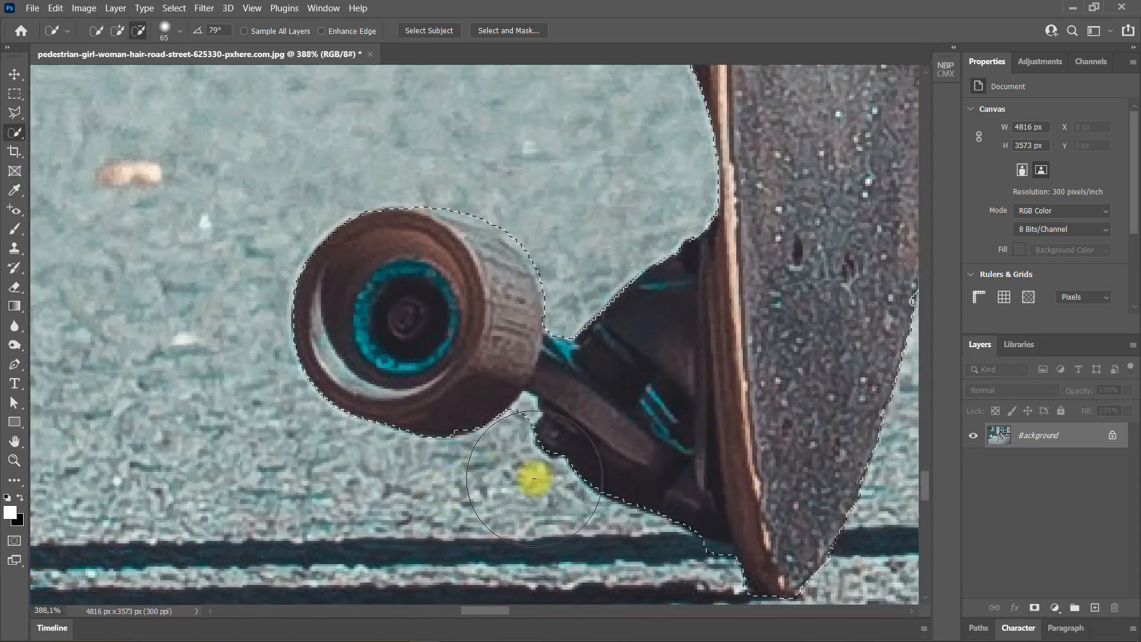
left_click_drag(503, 491, 423, 497)
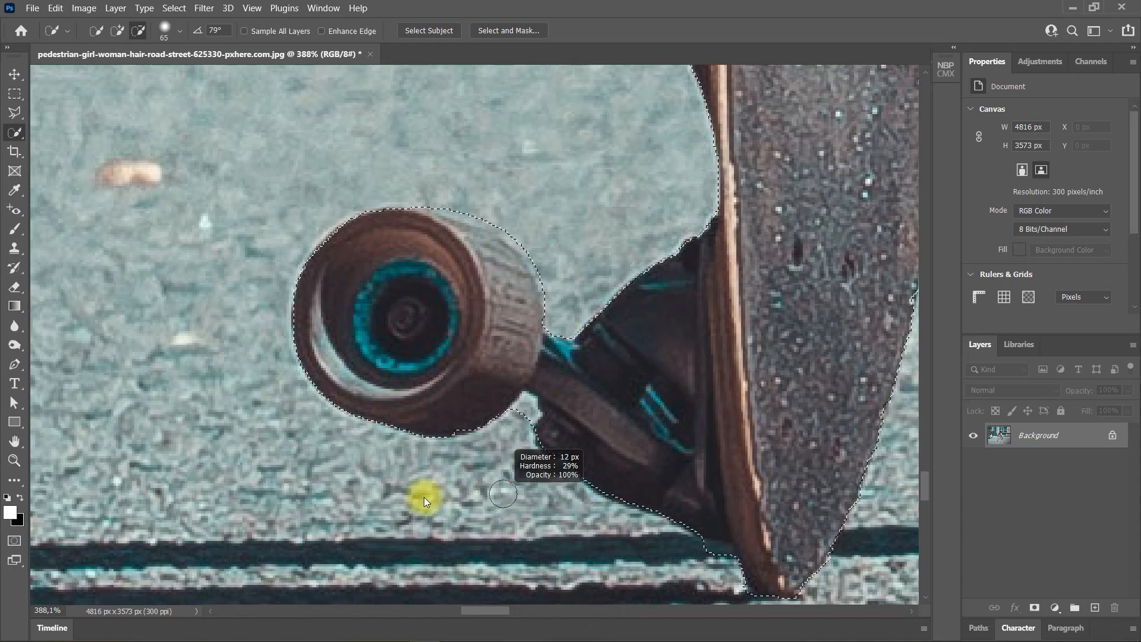
left_click(707, 556, "alt")
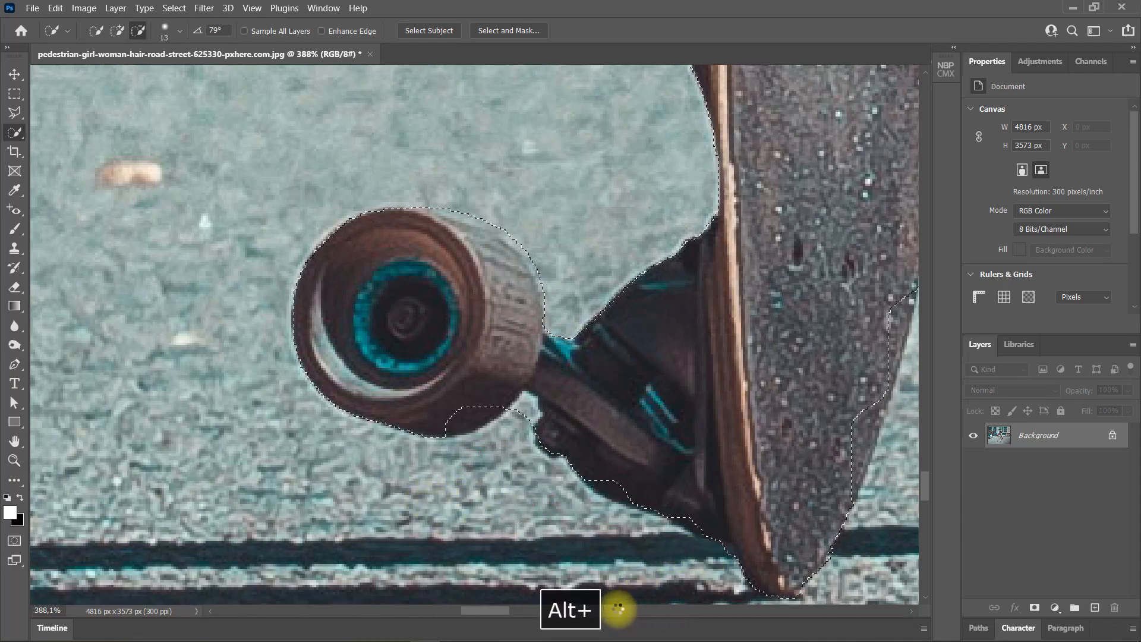
left_click(721, 560, "alt")
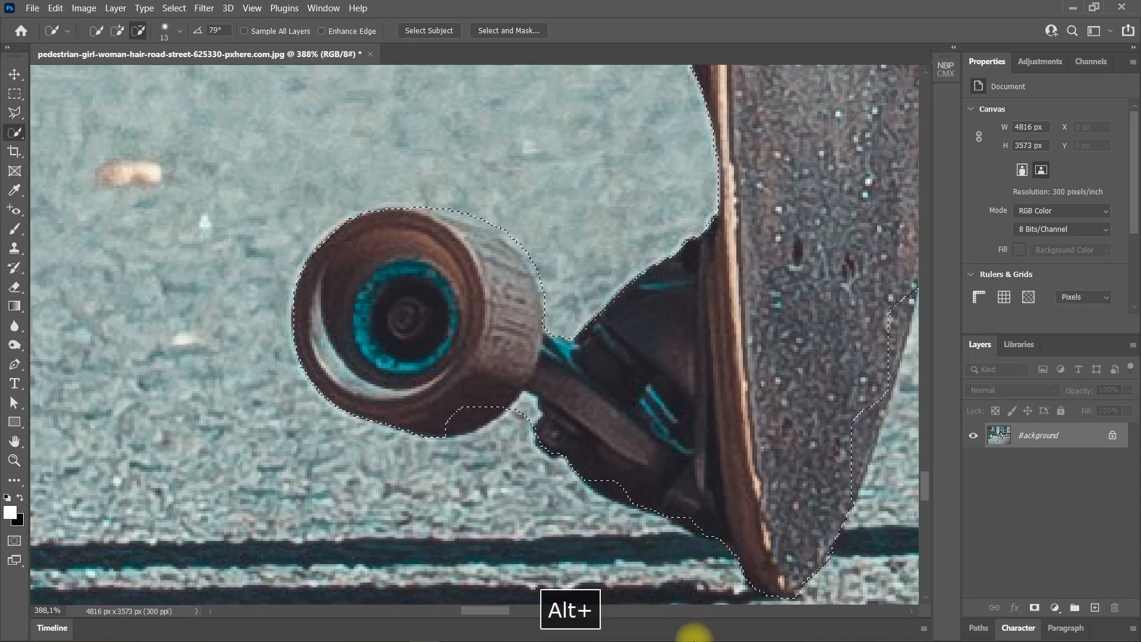
left_click(523, 414, "alt")
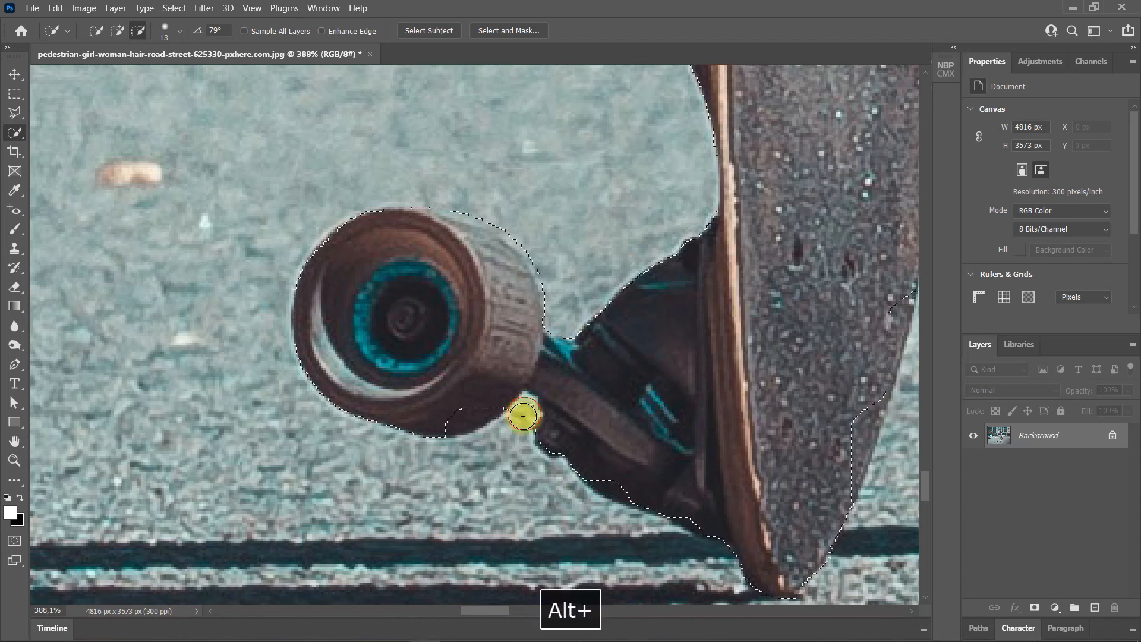
left_click(512, 510, "alt")
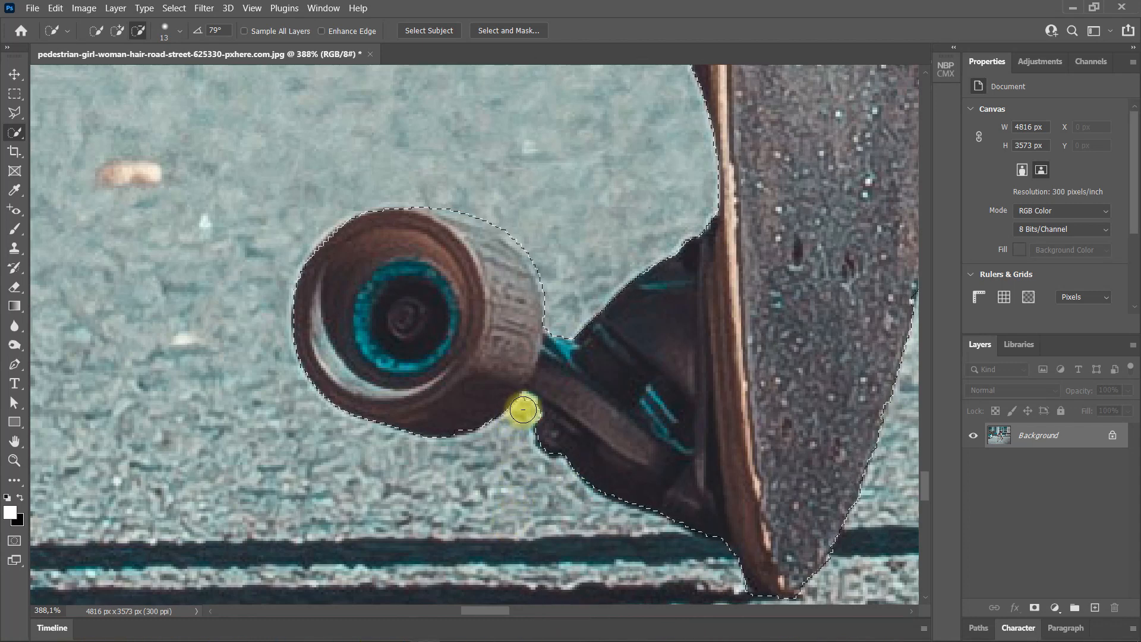
left_click(523, 488, "alt")
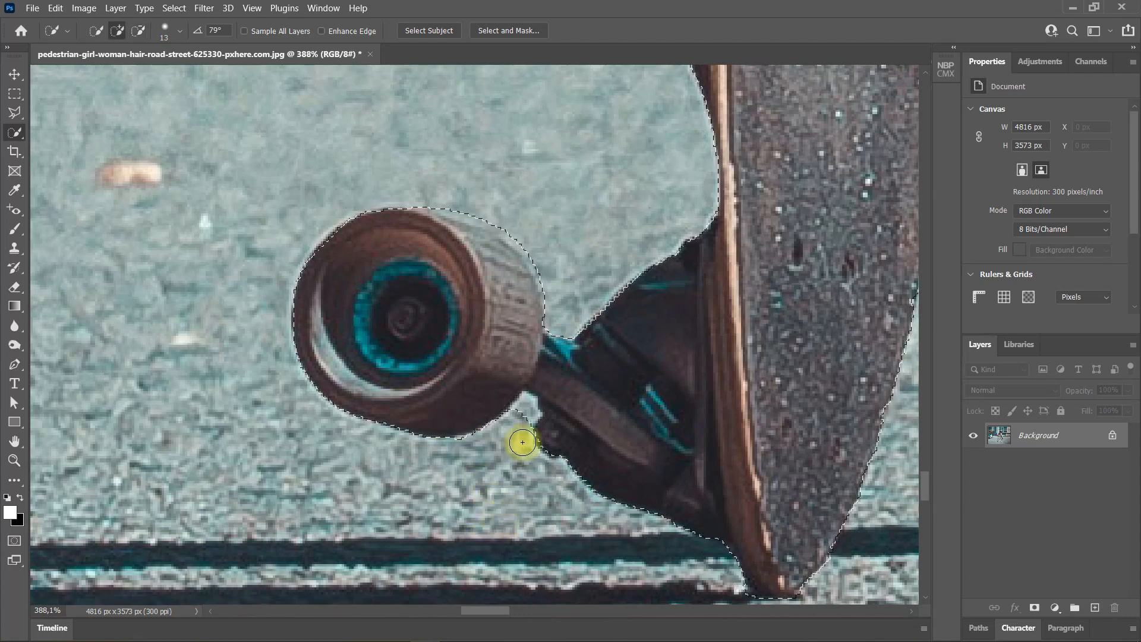
left_click(476, 521, "alt")
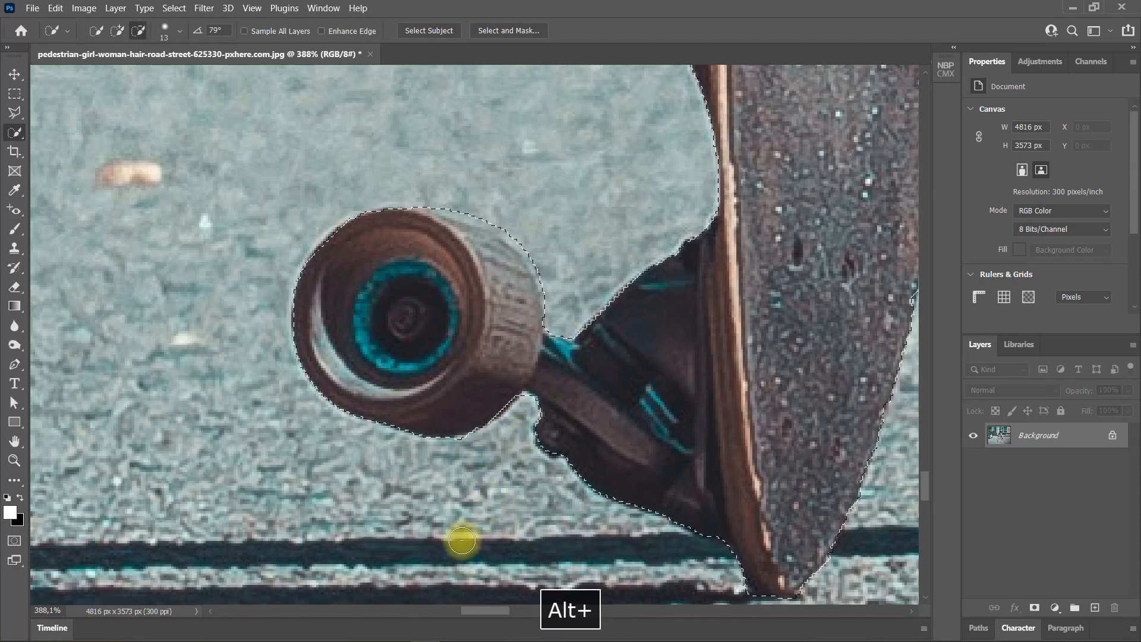
scroll(475, 513, "down", 5)
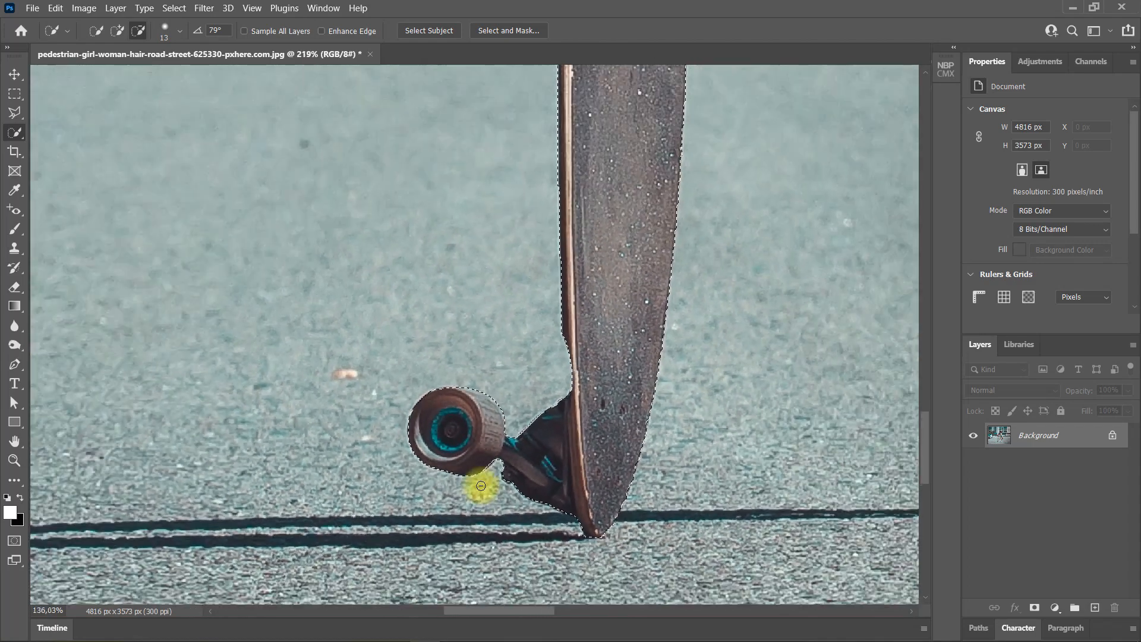
- Check the selection outline around the skateboard, the legs, the gripping hand, and the model's hair and raised arm
scroll(481, 485, "down", 4)
scroll(529, 385, "up", 5)
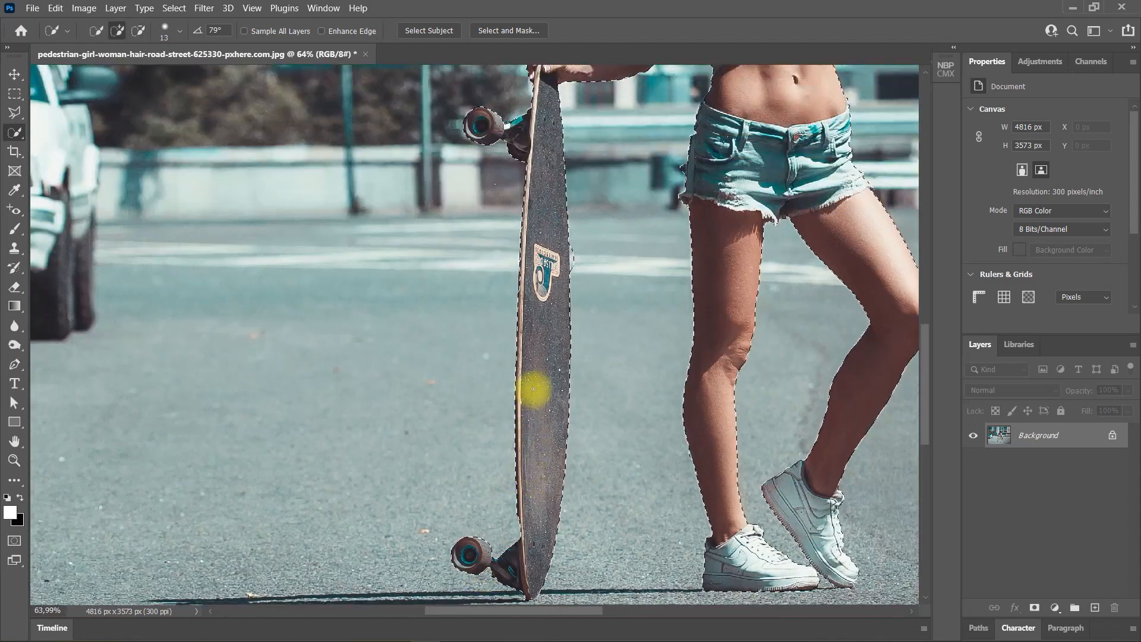
scroll(534, 387, "up", 1)
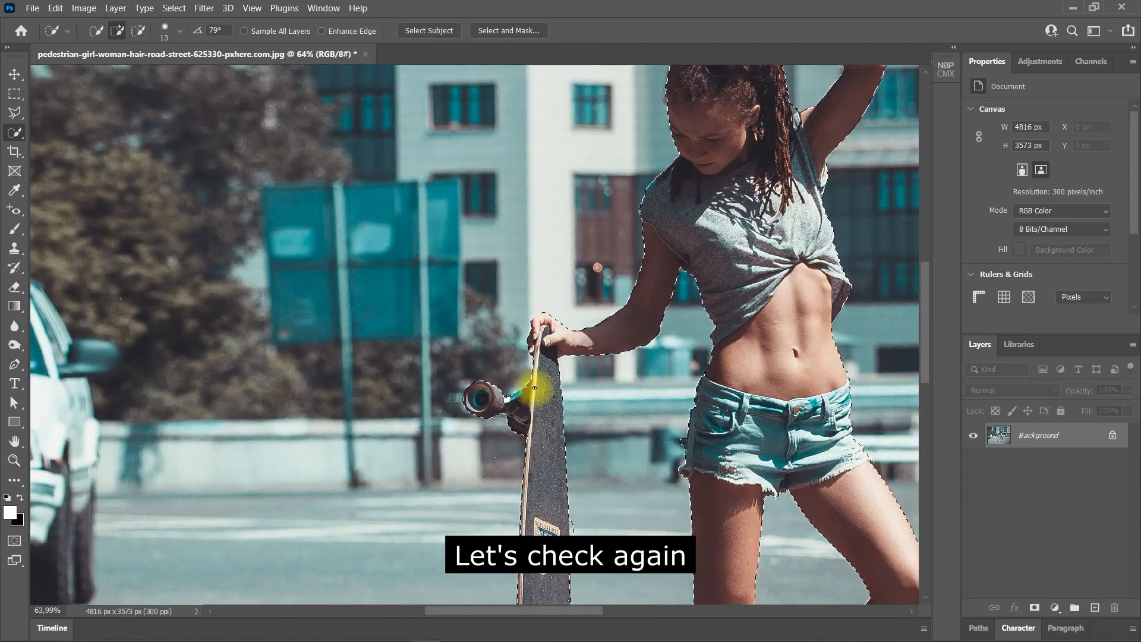
scroll(534, 387, "up", 1)
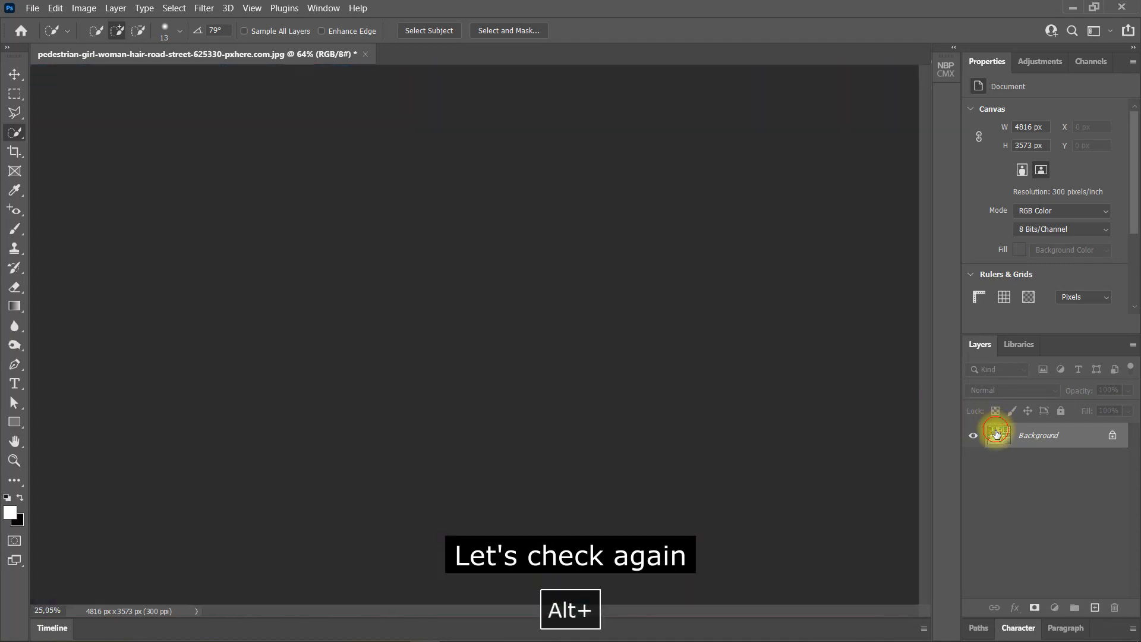
scroll(522, 224, "down", 4)
scroll(473, 207, "up", 5)
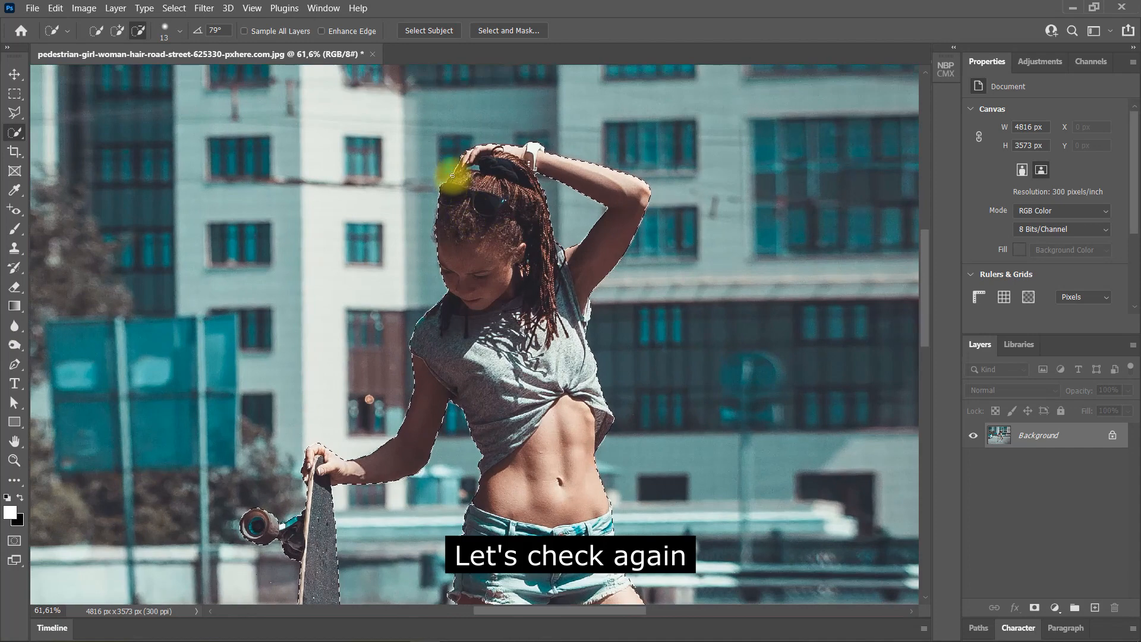
scroll(451, 174, "down", 2)
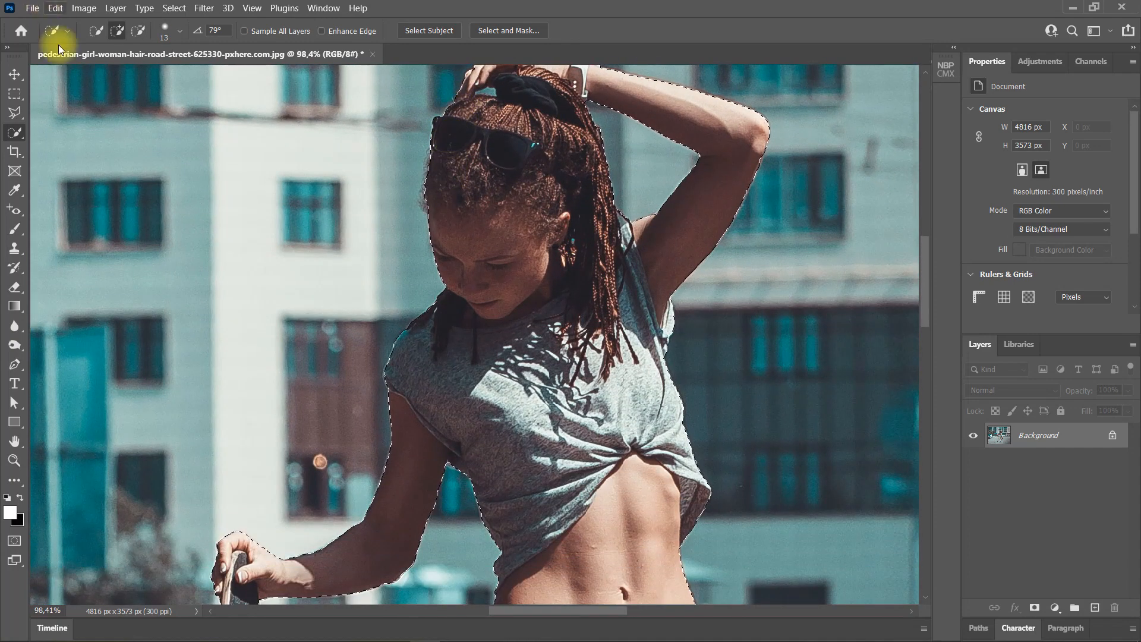
- Reopen Select and Mask and clean the leftover background patch beside the skateboard's sticker using the Refine Edge Brush at size 33
left_click(487, 31)
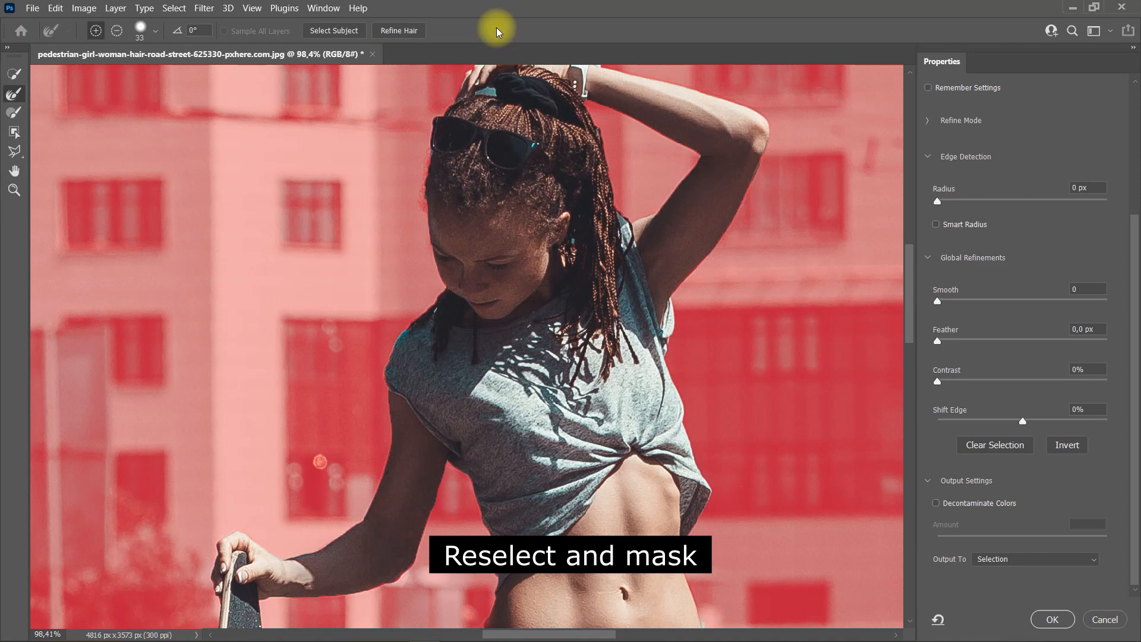
scroll(497, 369, "down", 3)
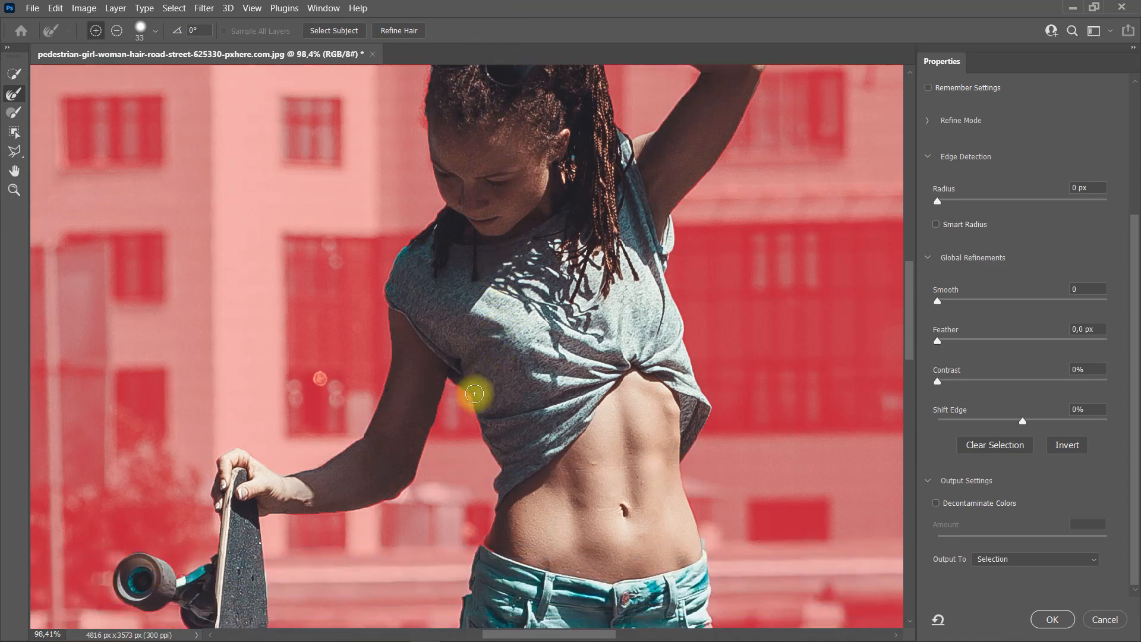
scroll(474, 394, "down", 6)
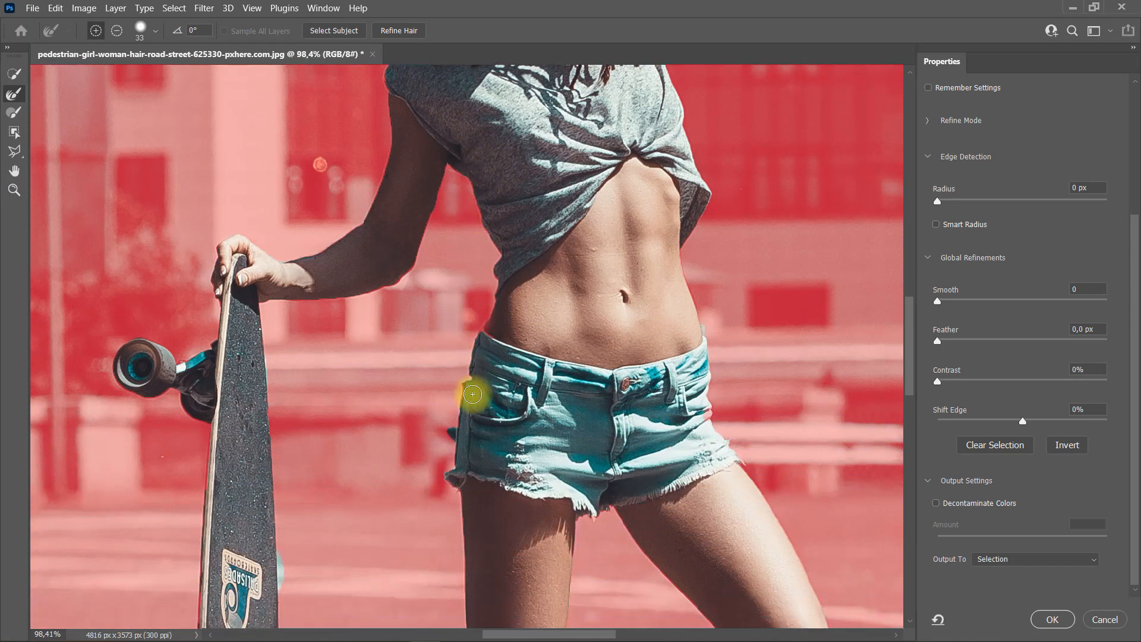
scroll(472, 394, "down", 5)
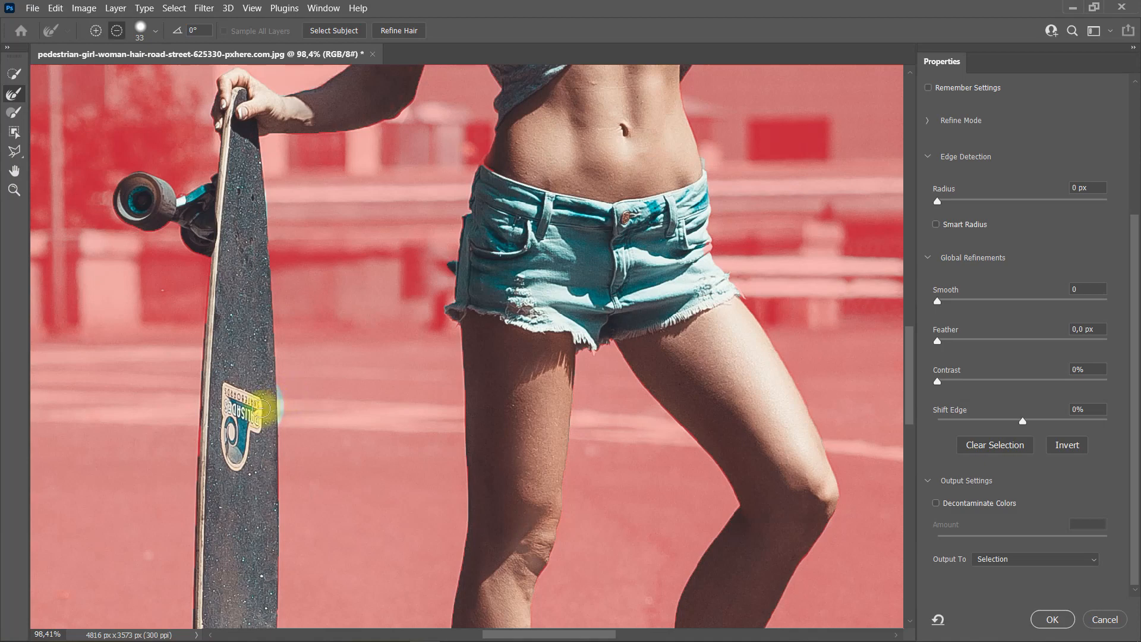
scroll(261, 409, "up", 5)
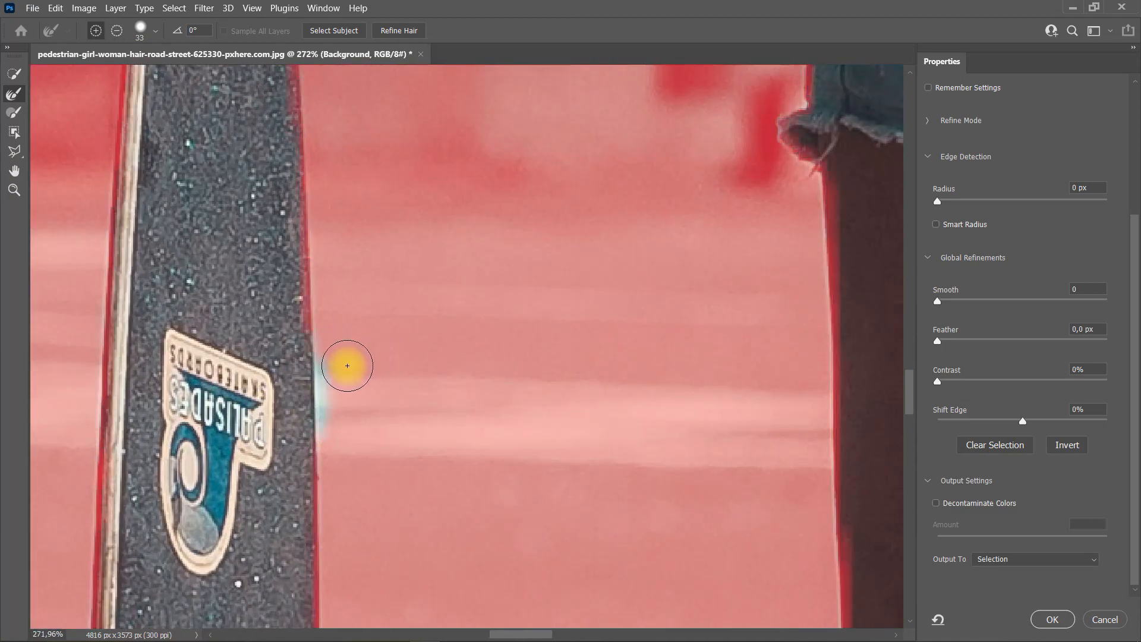
left_click_drag(348, 411, 349, 454)
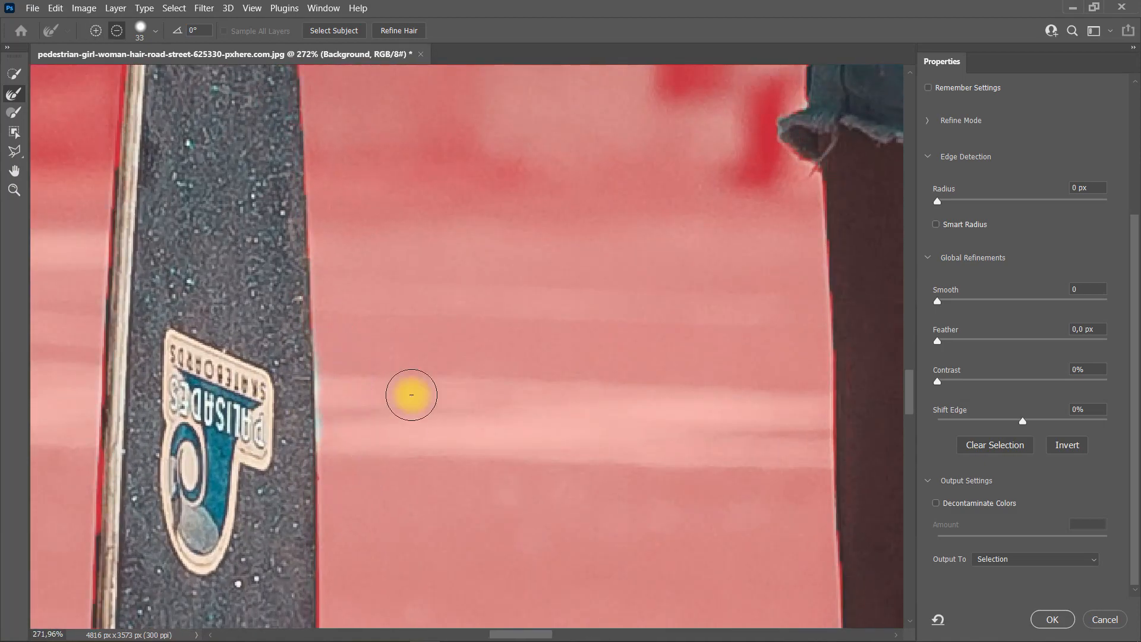
mouse_move(340, 355)
left_mouse_down()
mouse_move(334, 454)
mouse_move(337, 343)
left_mouse_up()
scroll(347, 477, "down", 2)
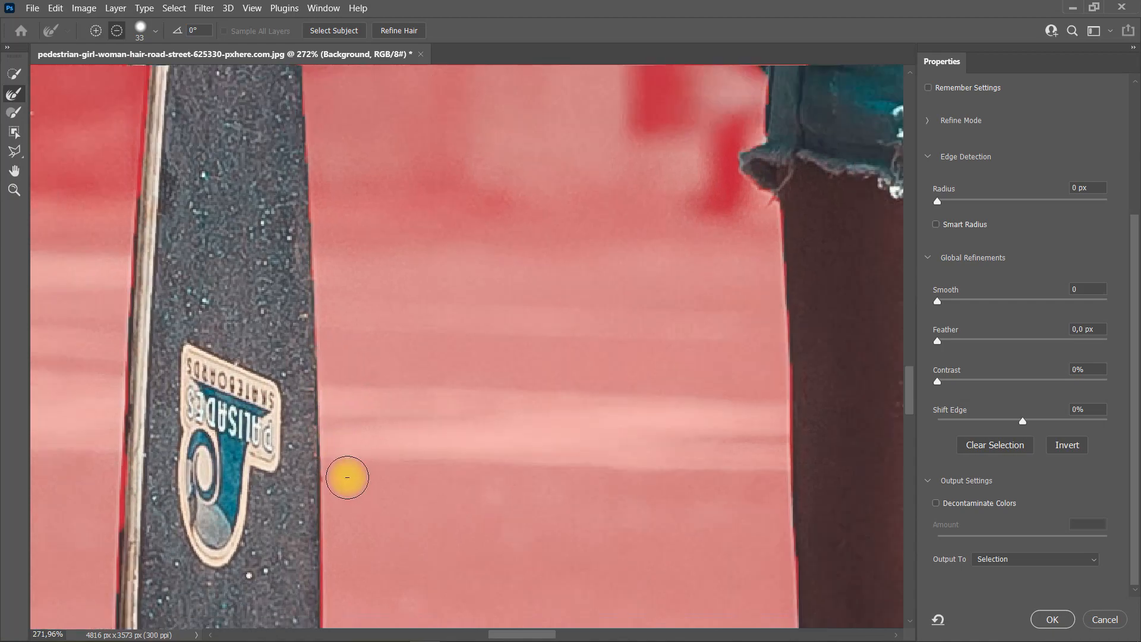
- Clean the mask edge along the model's standing leg with the Refine Edge Brush in subtract mode
scroll(347, 477, "down", 5)
scroll(418, 428, "down", 7)
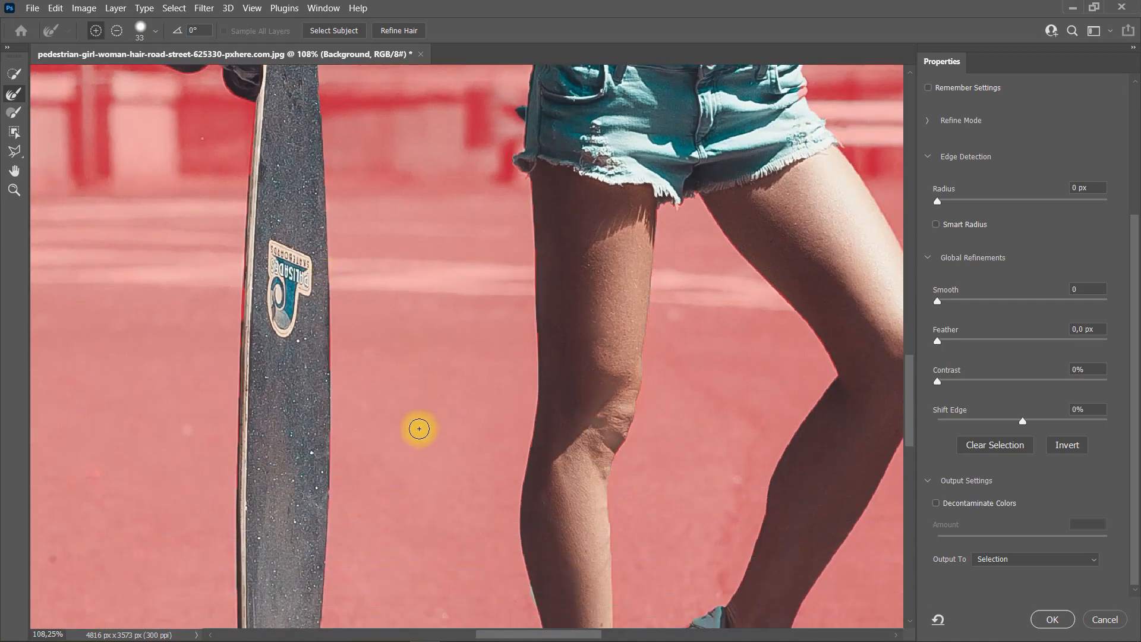
scroll(419, 428, "down", 3)
scroll(538, 565, "up", 1)
scroll(537, 565, "up", 5)
left_click_drag(495, 459, 509, 493)
scroll(502, 529, "down", 8)
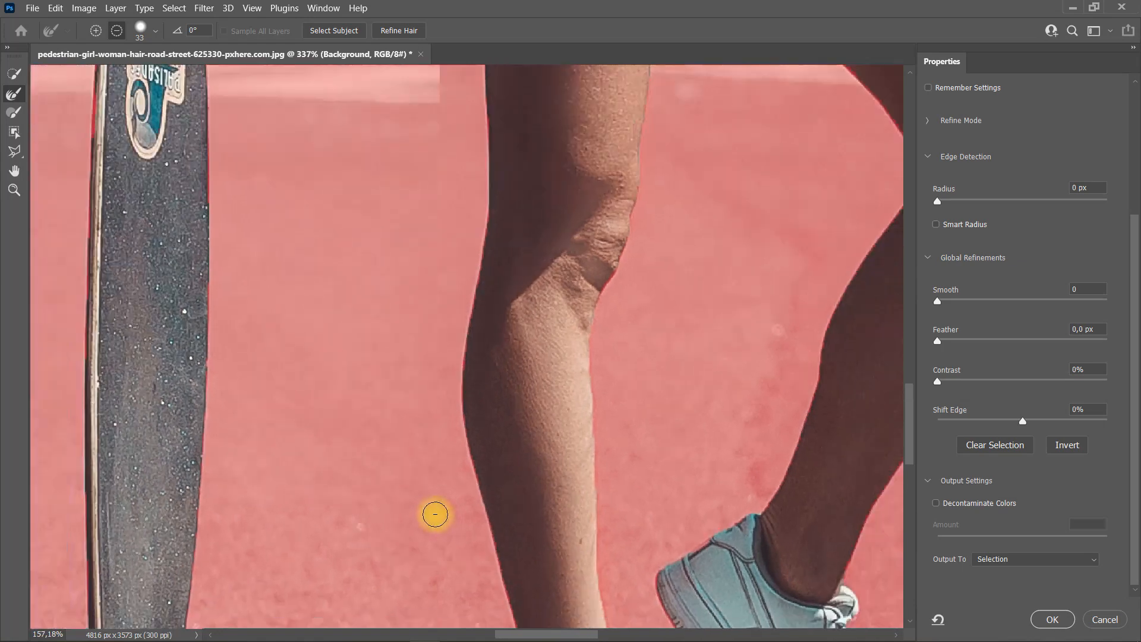
- Recheck the mask from shoes to hair and output the refined selection to a New Layer with Layer Mask
scroll(448, 543, "down", 3)
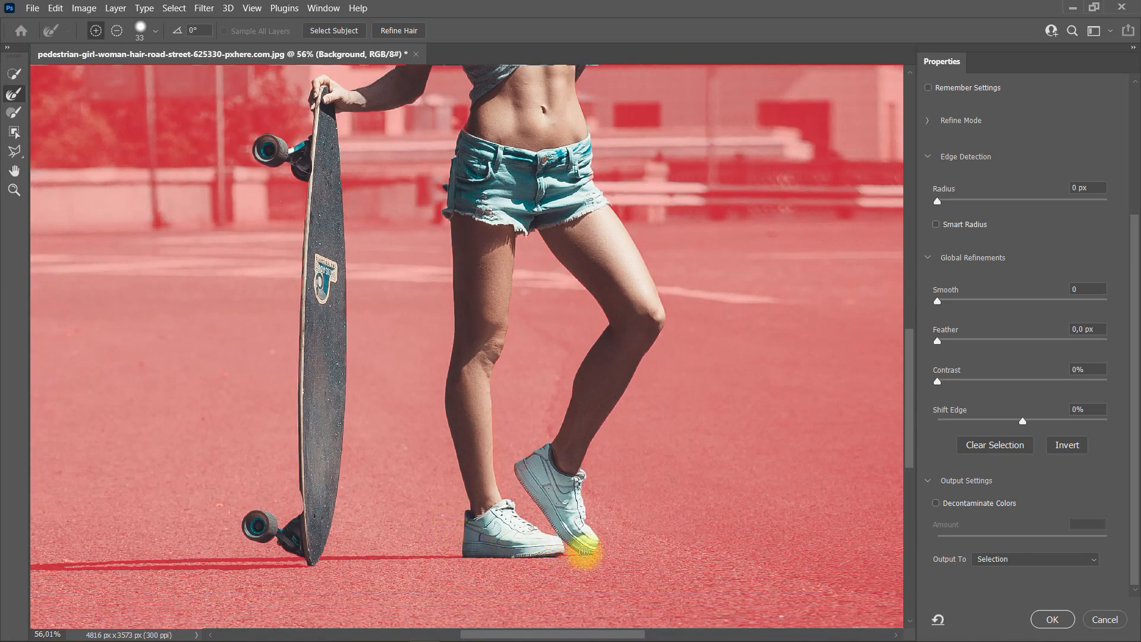
scroll(459, 293, "up", 8)
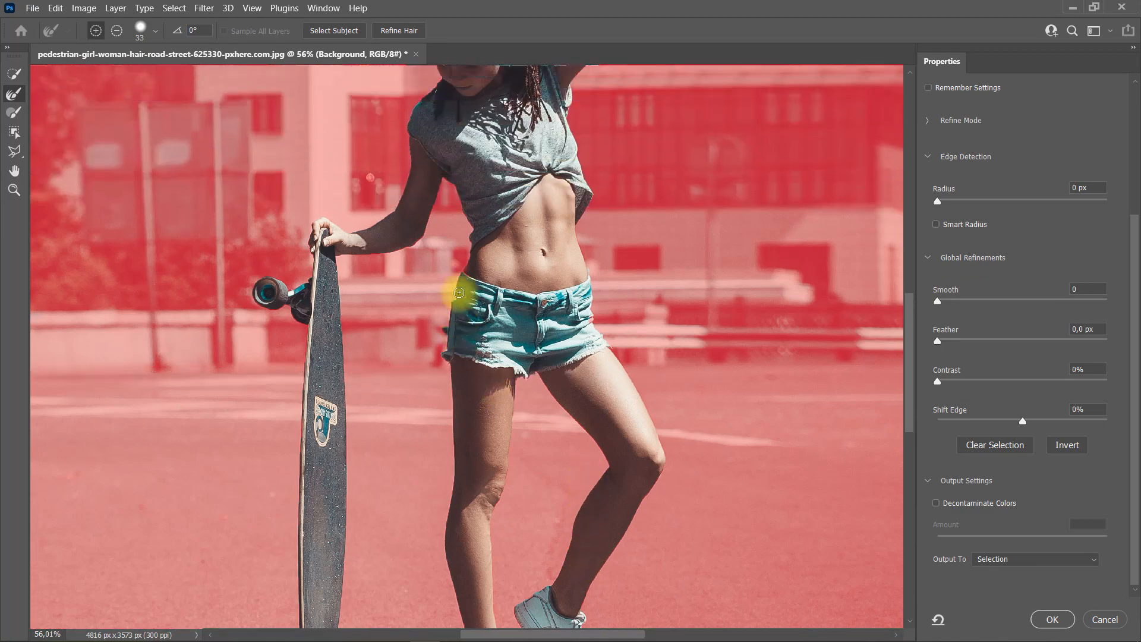
scroll(459, 293, "up", 6)
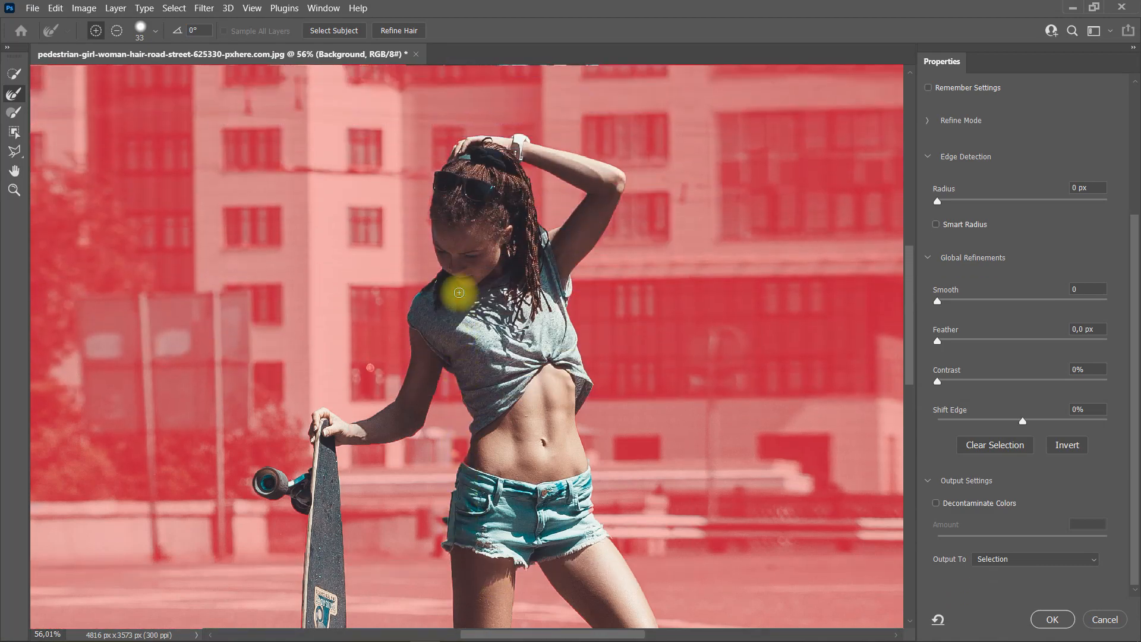
scroll(458, 292, "down", 3)
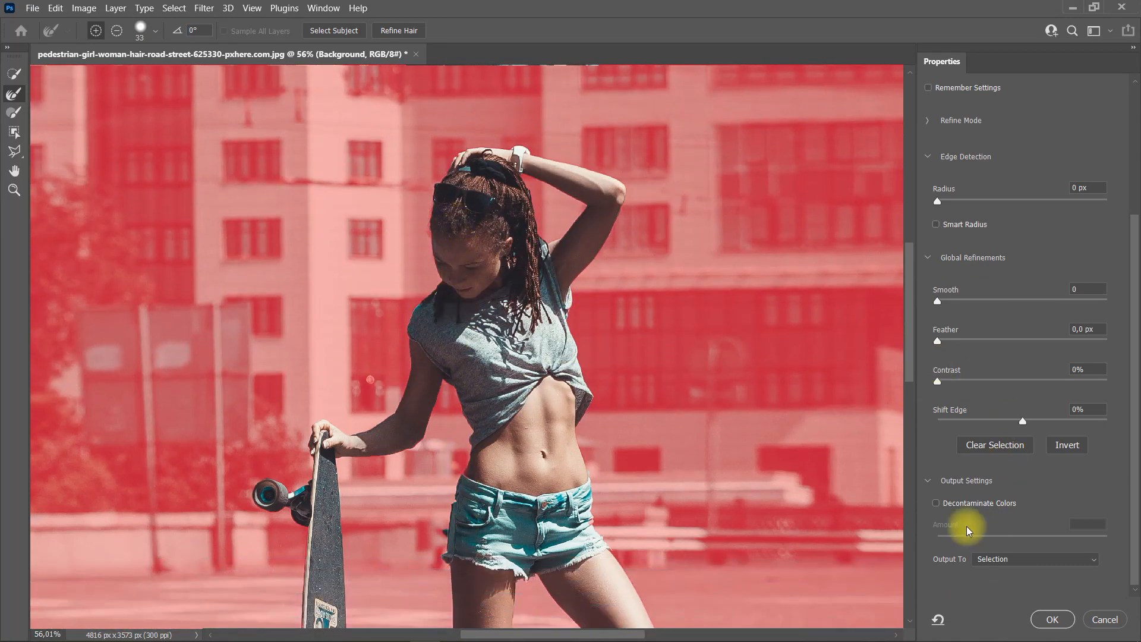
left_click(1041, 557)
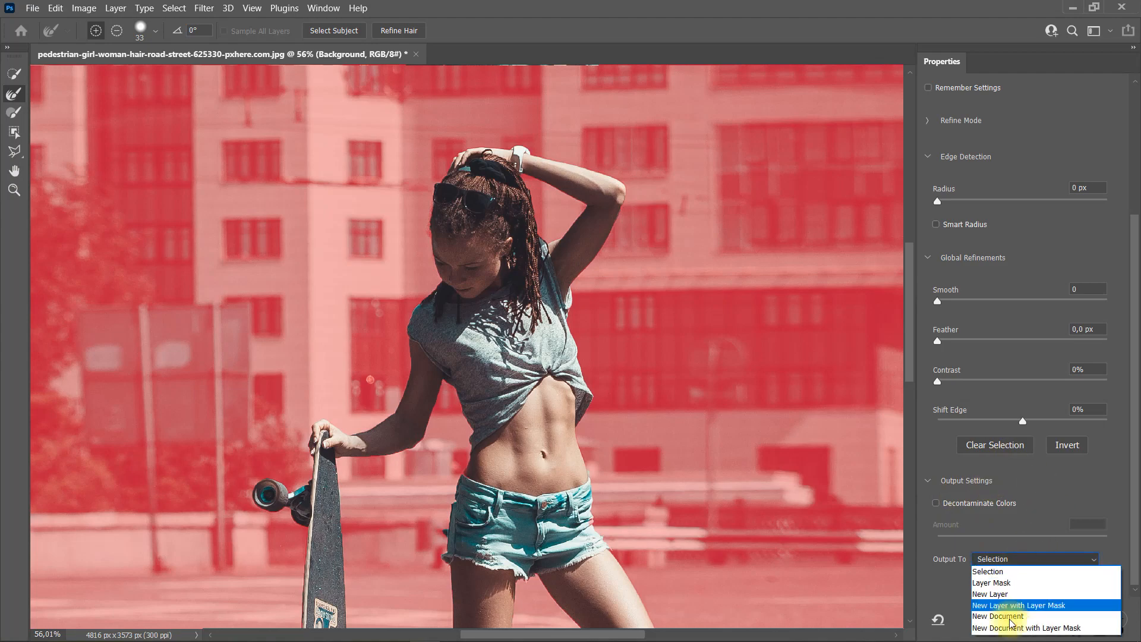
left_click(1037, 605)
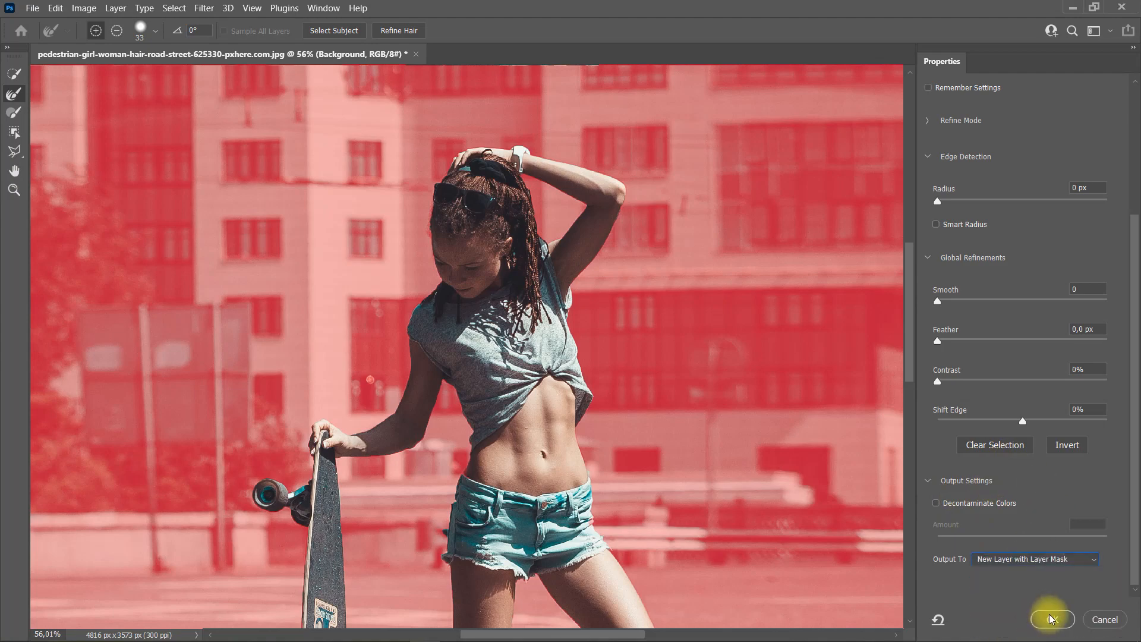
left_click(1051, 619)
- Inspect the cutout on transparency, fit it in the view and make the Background layer visible again
scroll(624, 476, "down", 2)
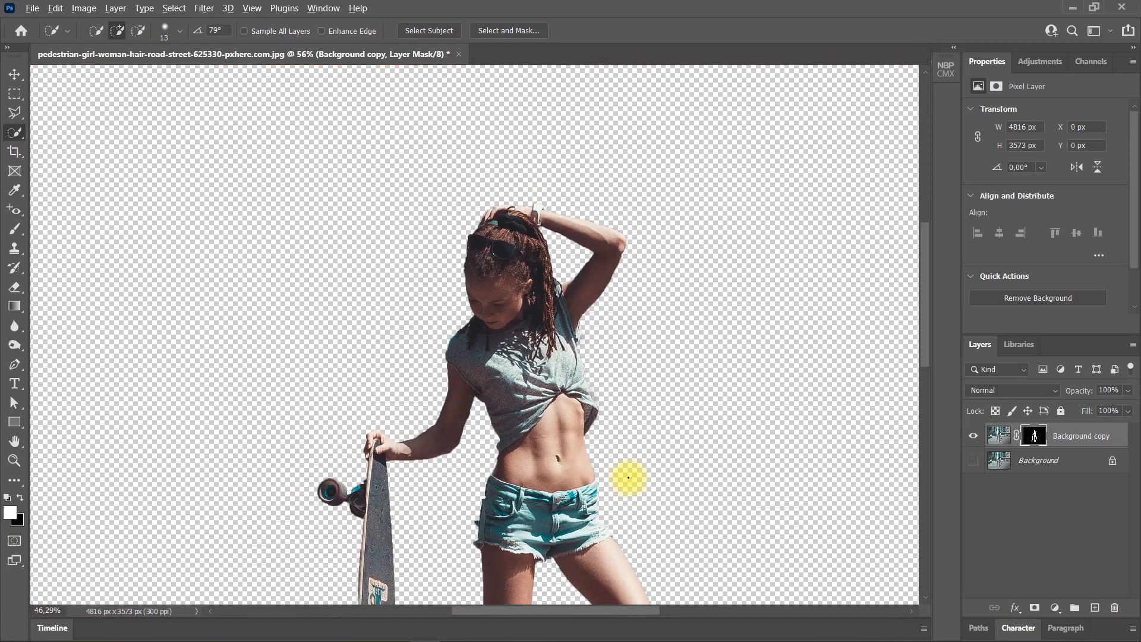
scroll(551, 490, "down", 5)
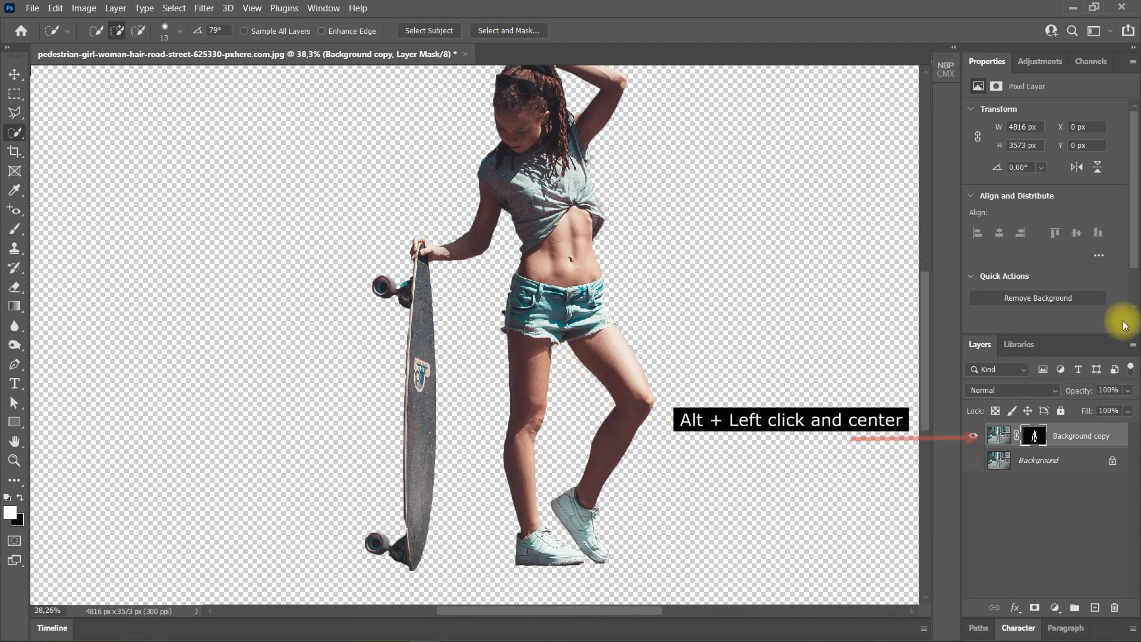
left_click(991, 435, "alt")
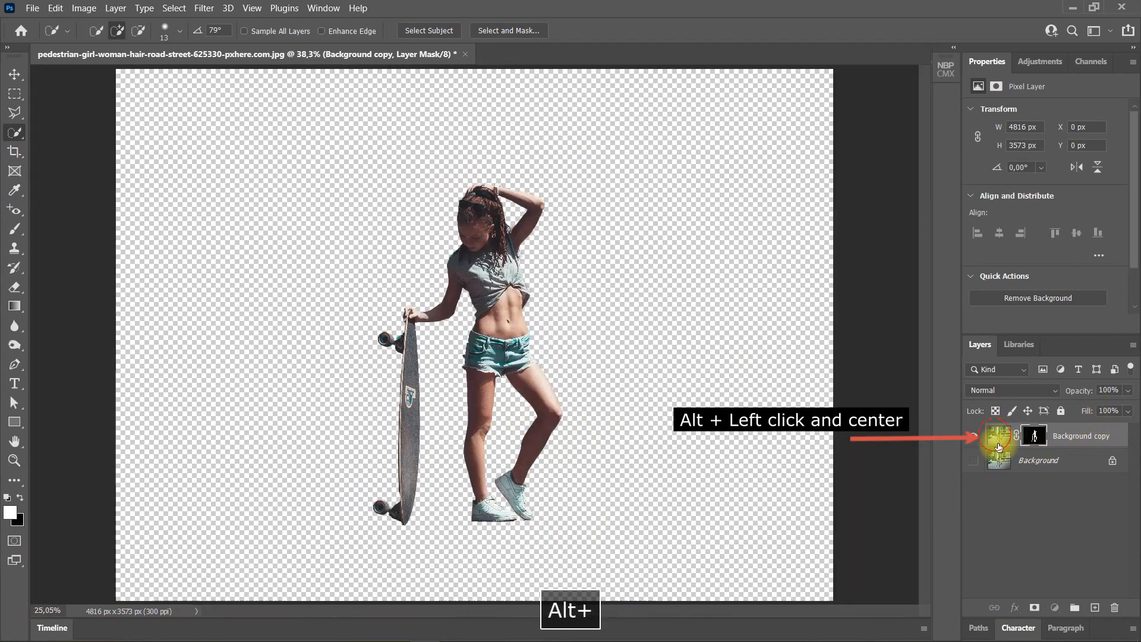
left_click(974, 464)
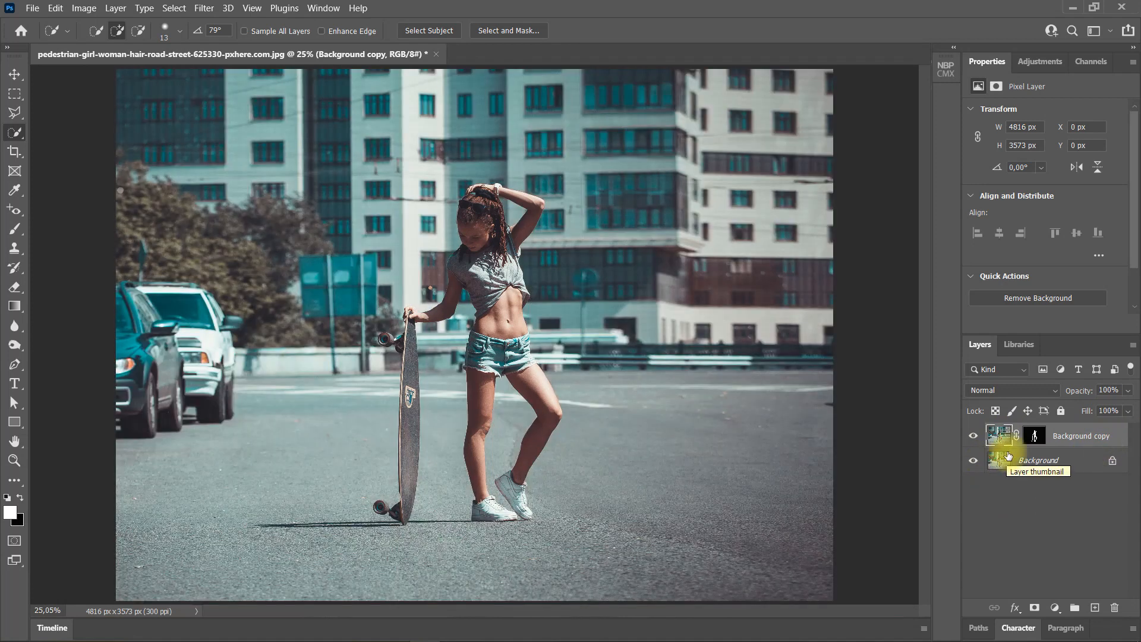
- Display the Background copy layer mask on its own and set up the Brush with black foreground and Soft Light mode
left_click(1034, 438, "alt")
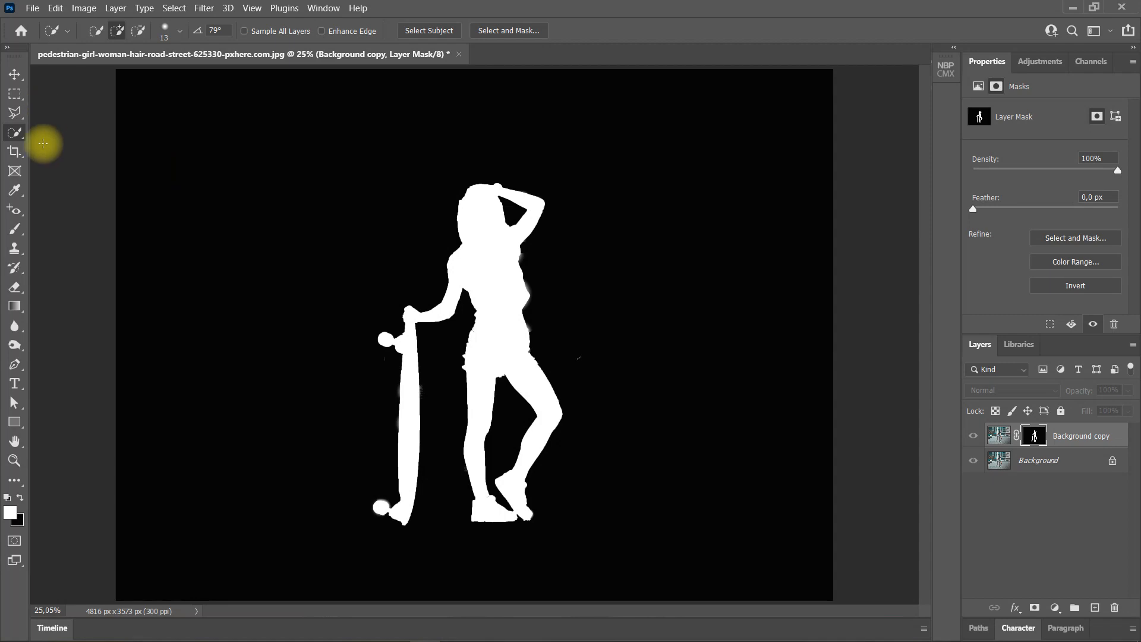
left_click(13, 230)
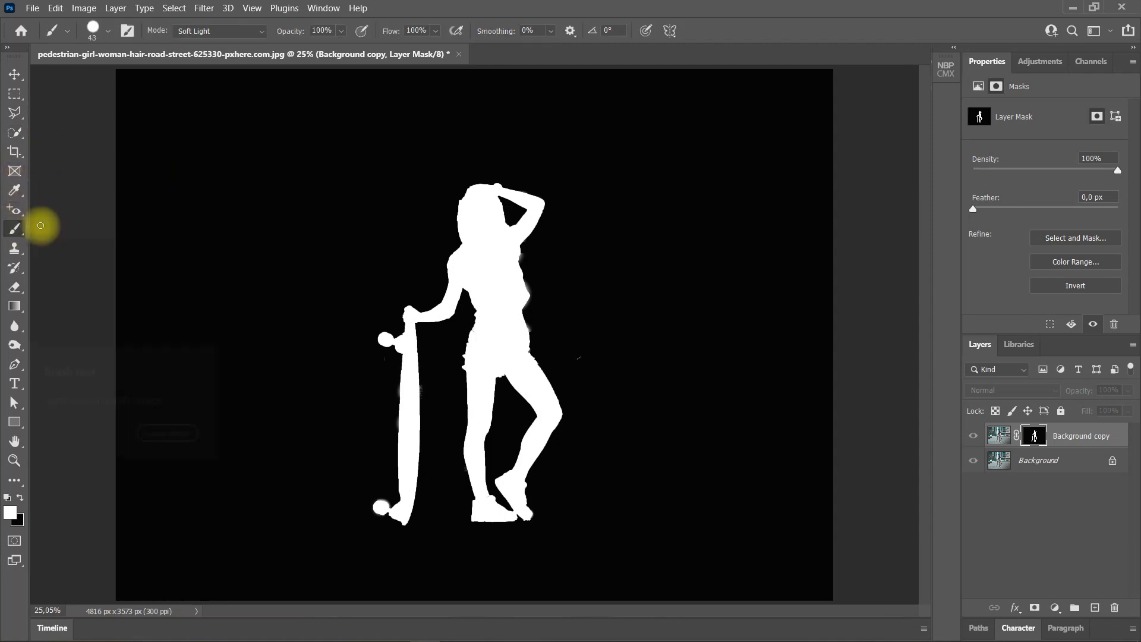
left_click(20, 499)
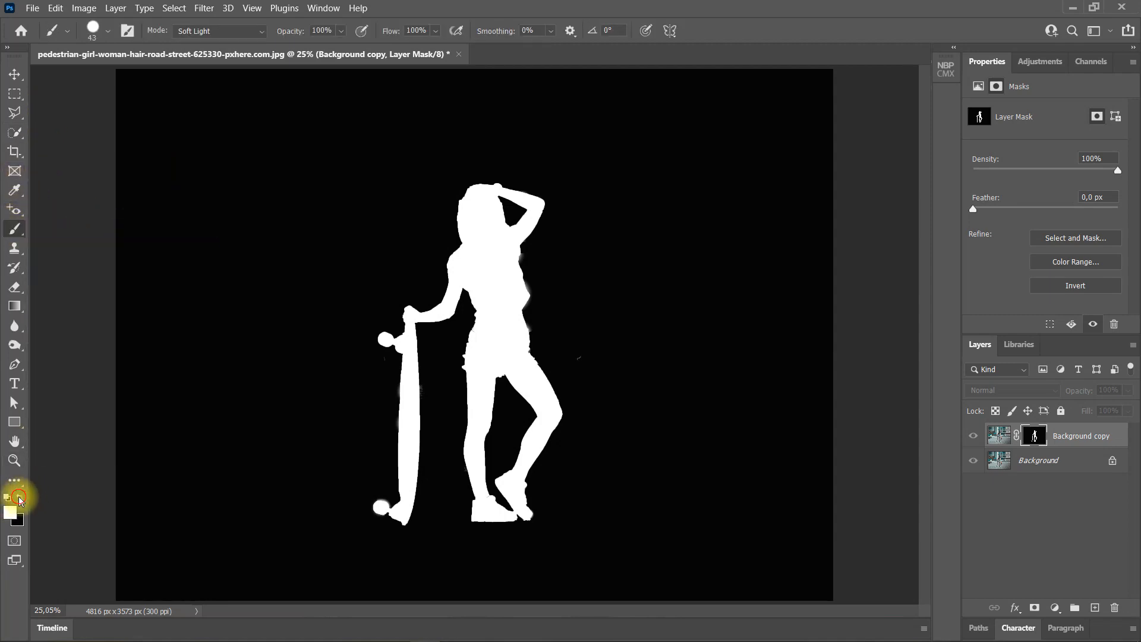
left_click(226, 31)
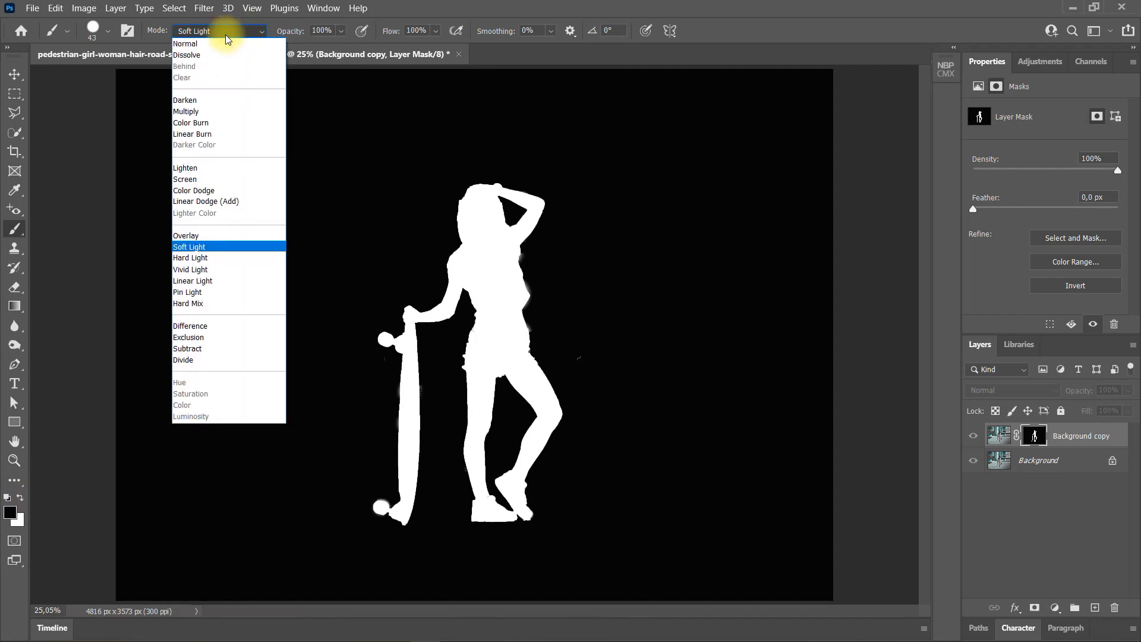
left_click(208, 249)
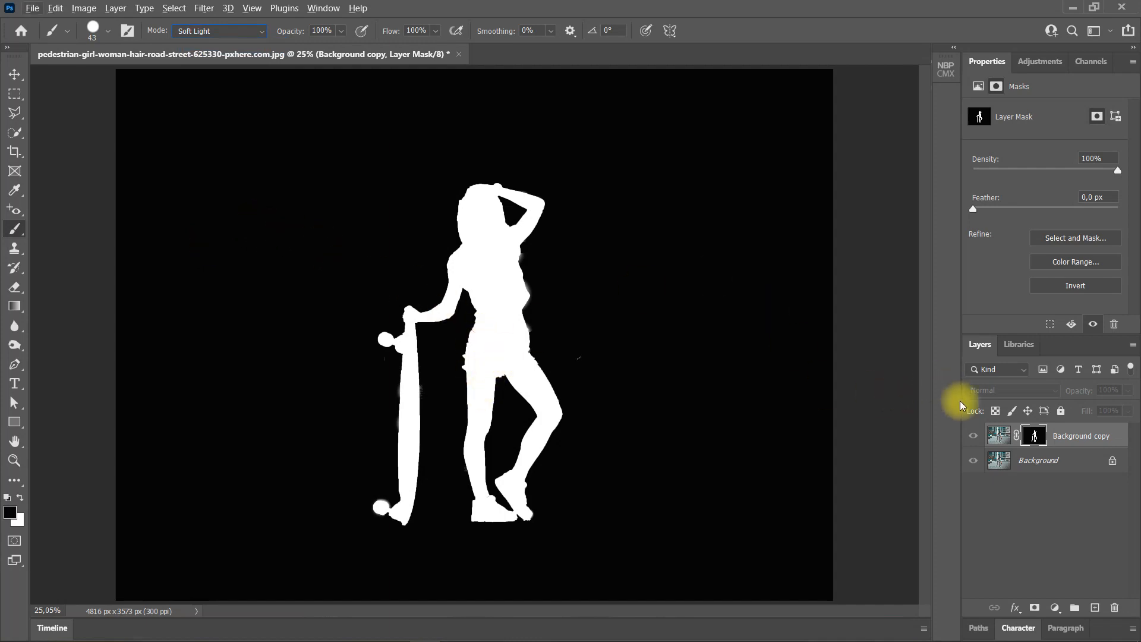
- Paint black over the grey haze outside the shirt's knotted hem on the mask with a size 67 brush
key("ctrl+plus")
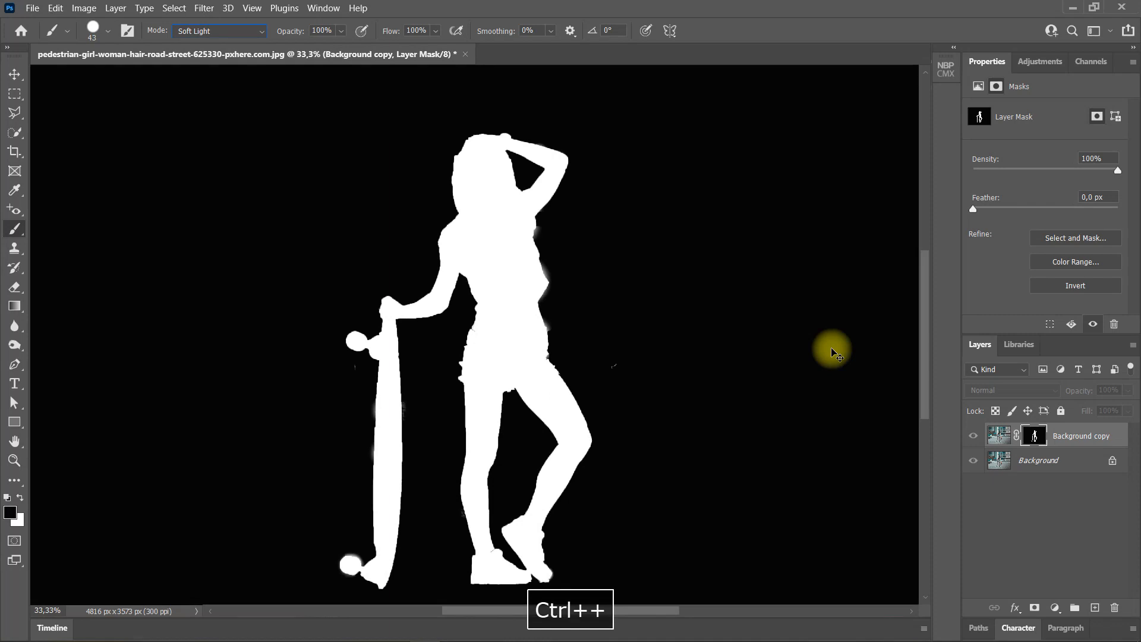
key("ctrl+plus")
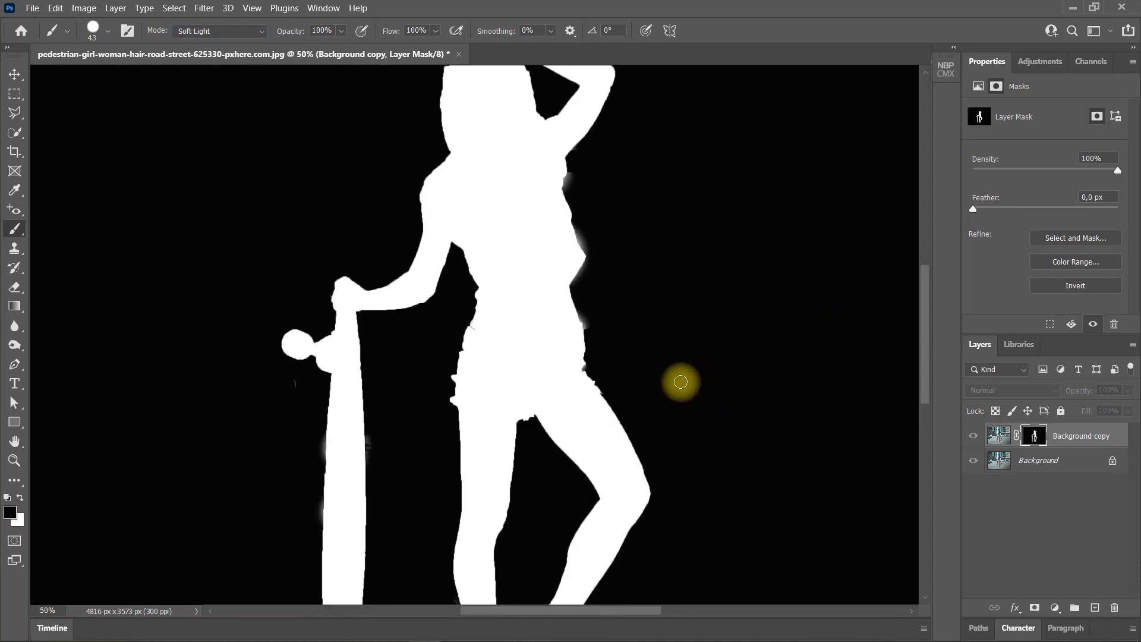
left_click_drag(639, 352, 657, 353)
scroll(596, 326, "up", 4)
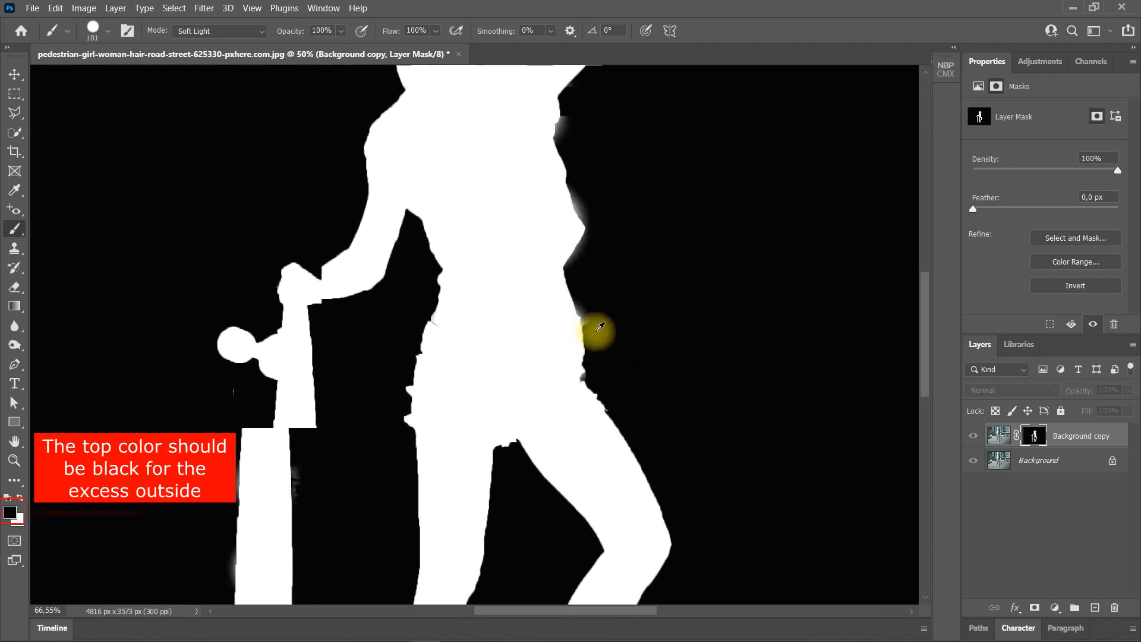
scroll(675, 338, "up", 3)
mouse_move(716, 310)
left_mouse_down()
mouse_move(654, 312)
mouse_move(651, 299)
mouse_move(646, 342)
mouse_move(647, 310)
mouse_move(625, 258)
mouse_move(624, 309)
mouse_move(656, 384)
mouse_move(634, 323)
left_mouse_up()
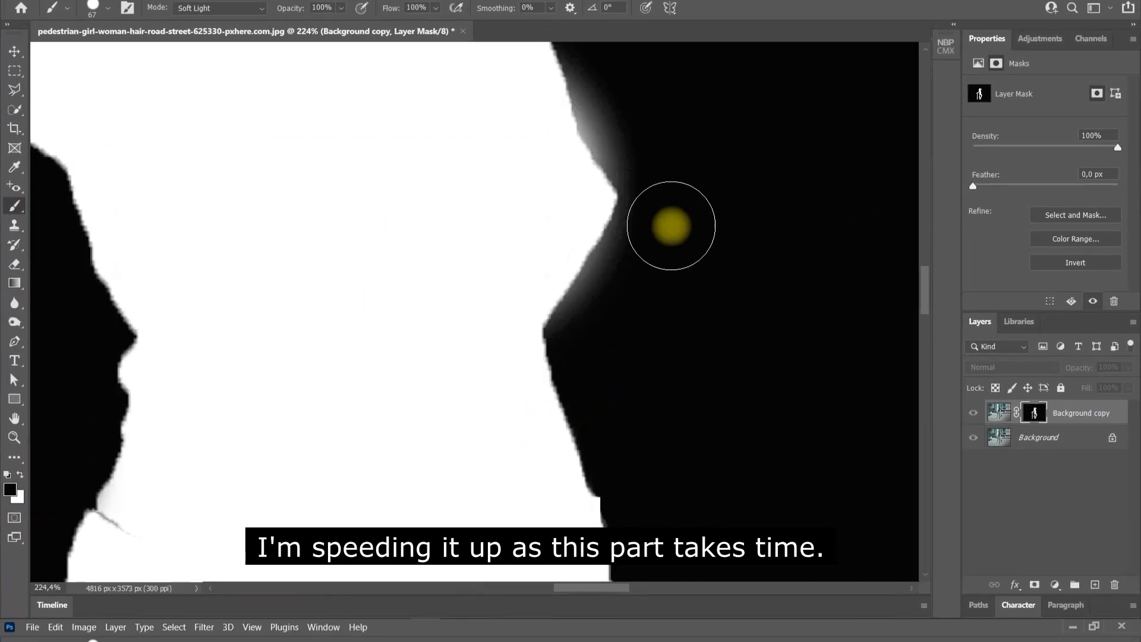
mouse_move(672, 226)
left_mouse_down()
mouse_move(592, 364)
mouse_move(664, 222)
mouse_move(610, 335)
mouse_move(671, 349)
mouse_move(660, 327)
left_mouse_up()
- Paint out the remaining grey fringe along the back of the shirt and the waist on the mask
scroll(646, 317, "up", 3)
scroll(658, 345, "up", 5)
left_click_drag(600, 279, 555, 341)
mouse_move(599, 193)
left_mouse_down()
mouse_move(589, 214)
mouse_move(600, 196)
left_mouse_up()
scroll(573, 334, "down", 4)
scroll(572, 333, "down", 11)
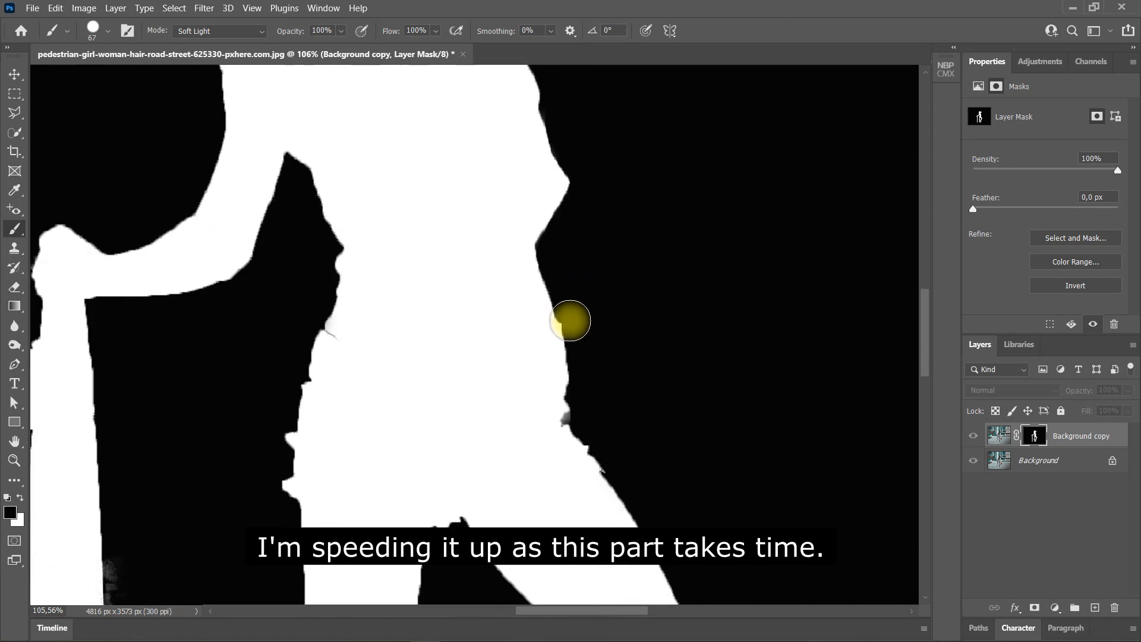
scroll(710, 218, "left", 2)
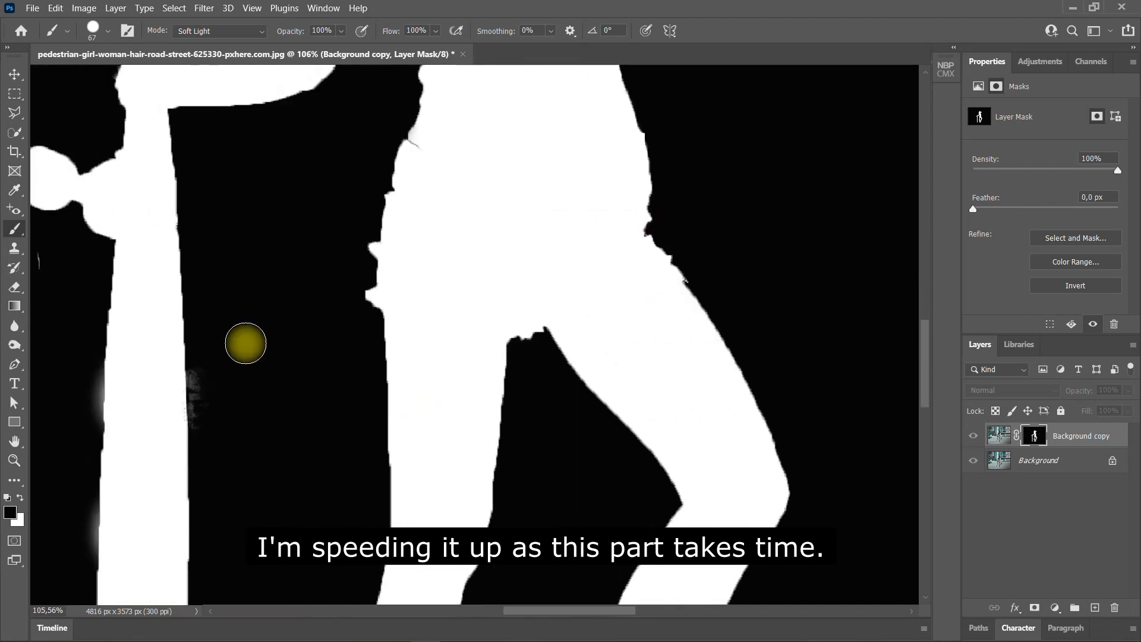
- Paint black over the grey haze on both sides of the skateboard's upper deck on the layer mask
scroll(118, 468, "down", 3)
scroll(116, 472, "up", 4)
left_click(158, 221)
left_click_drag(217, 496, 217, 574)
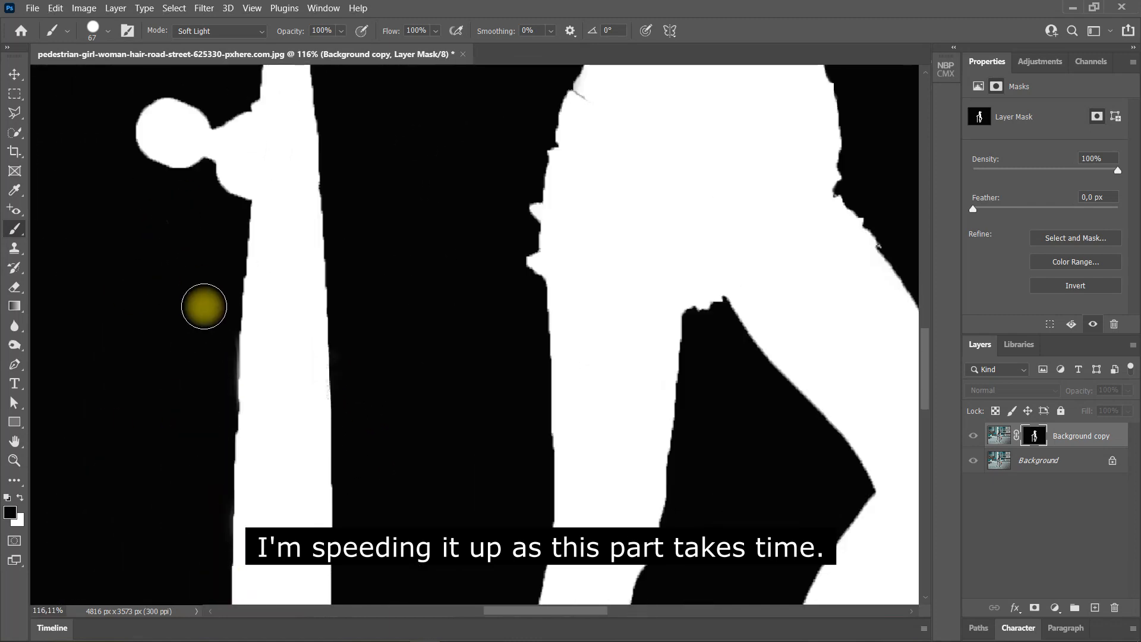
left_click_drag(218, 344, 219, 425)
- Paint black over the grey fringe around the lower legs and the heel of the raised shoe on the mask
scroll(410, 297, "down", 4)
scroll(442, 417, "down", 4)
scroll(469, 417, "up", 4)
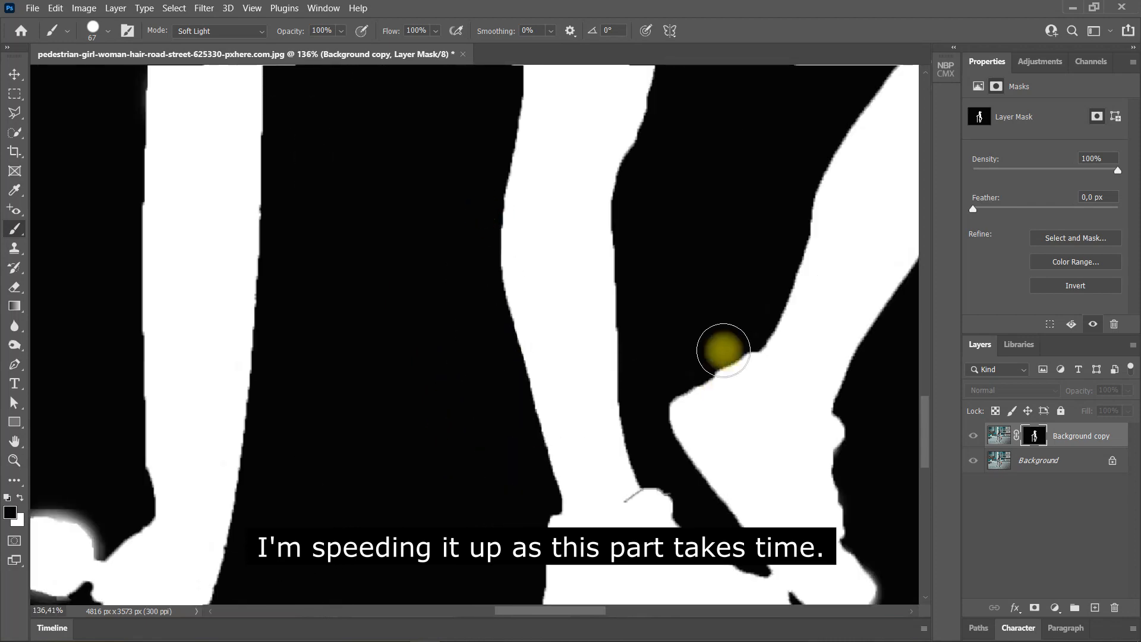
scroll(879, 434, "down", 2)
mouse_move(891, 439)
left_mouse_down()
mouse_move(879, 529)
mouse_move(823, 512)
left_mouse_up()
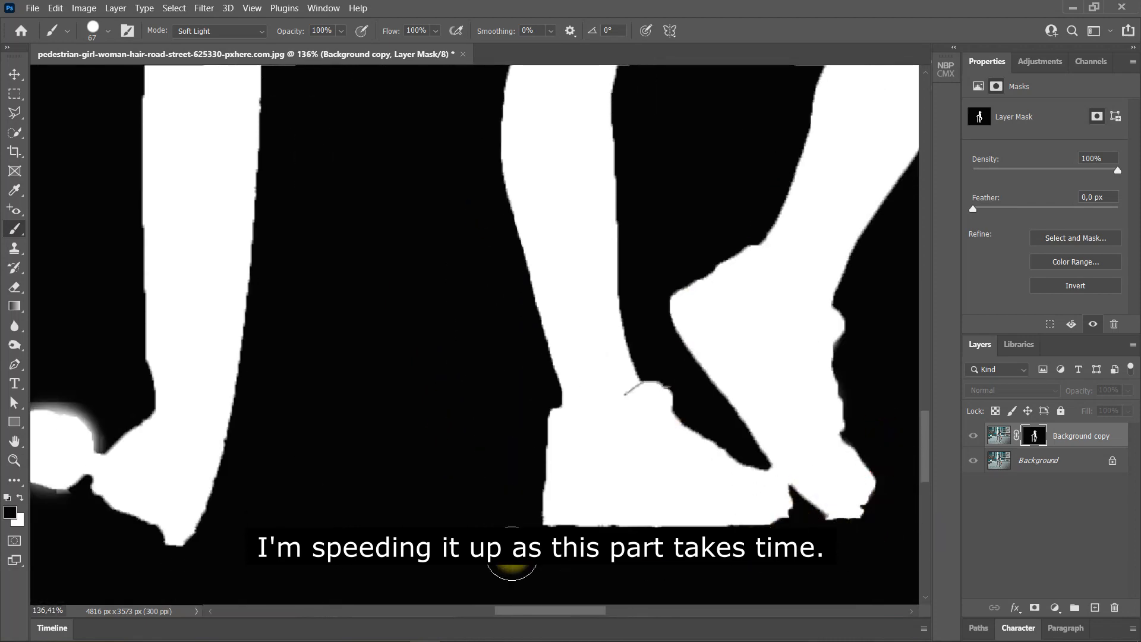
- Swap the foreground colour to white and paint over the grey marks inside the flat-standing shoe on the mask
left_click(20, 496)
mouse_move(653, 432)
left_mouse_down()
mouse_move(769, 490)
mouse_move(583, 517)
left_mouse_up()
left_click_drag(769, 484, 804, 502)
- Clean the grey halo around the skateboard's lower wheel on the mask, switching the foreground colour back to black
scroll(190, 509, "down", 1)
scroll(119, 496, "left", 1)
scroll(122, 498, "left", 1)
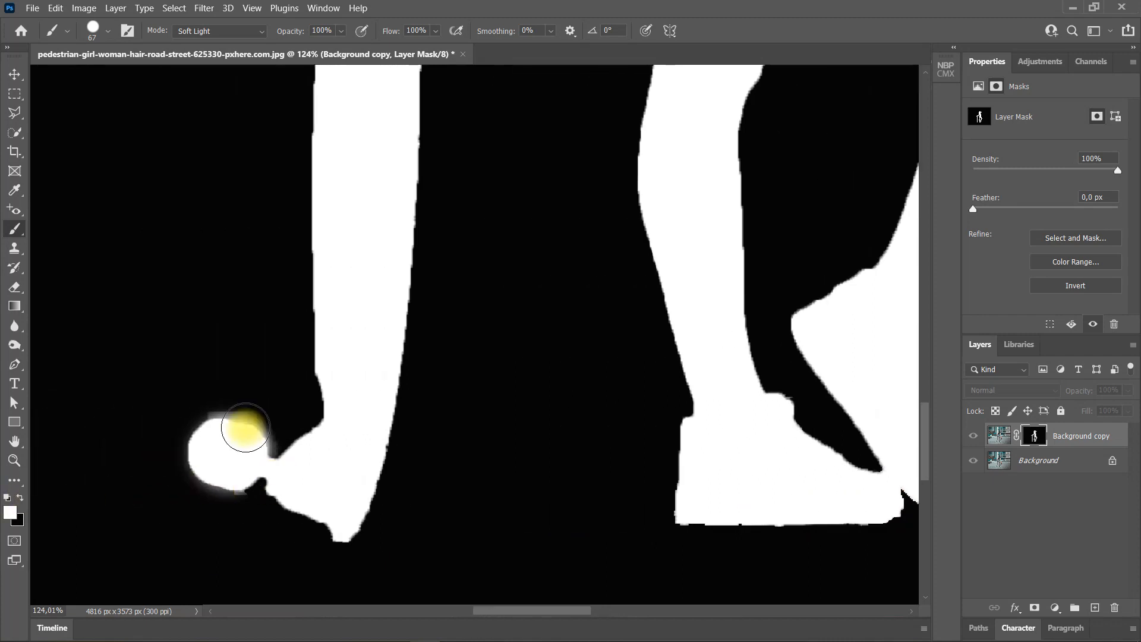
key("x")
scroll(358, 538, "down", 2)
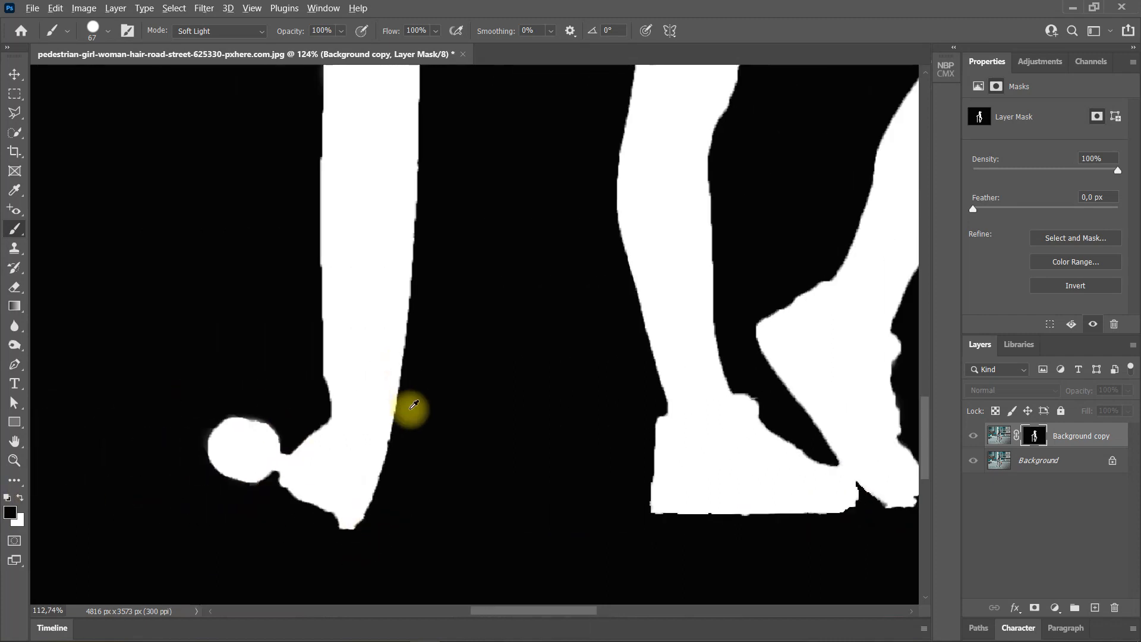
- Paint black over the grey haze along the outer edge of the raised forearm on the mask
scroll(402, 375, "up", 6)
key("x")
key("x")
scroll(466, 424, "up", 6)
scroll(780, 204, "up", 6)
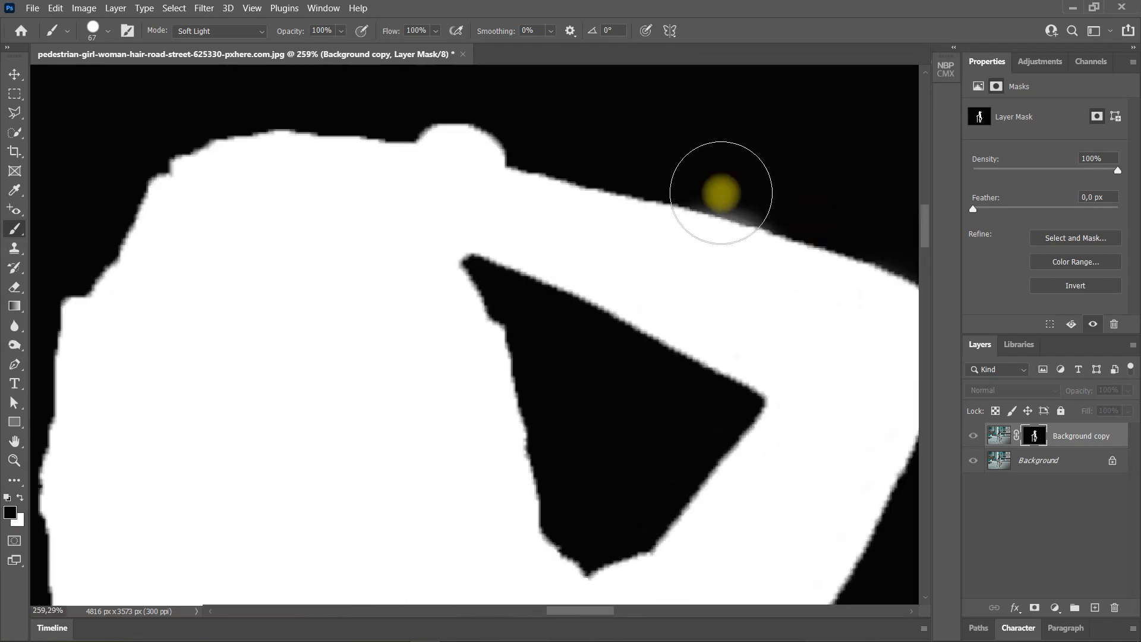
scroll(741, 168, "down", 8)
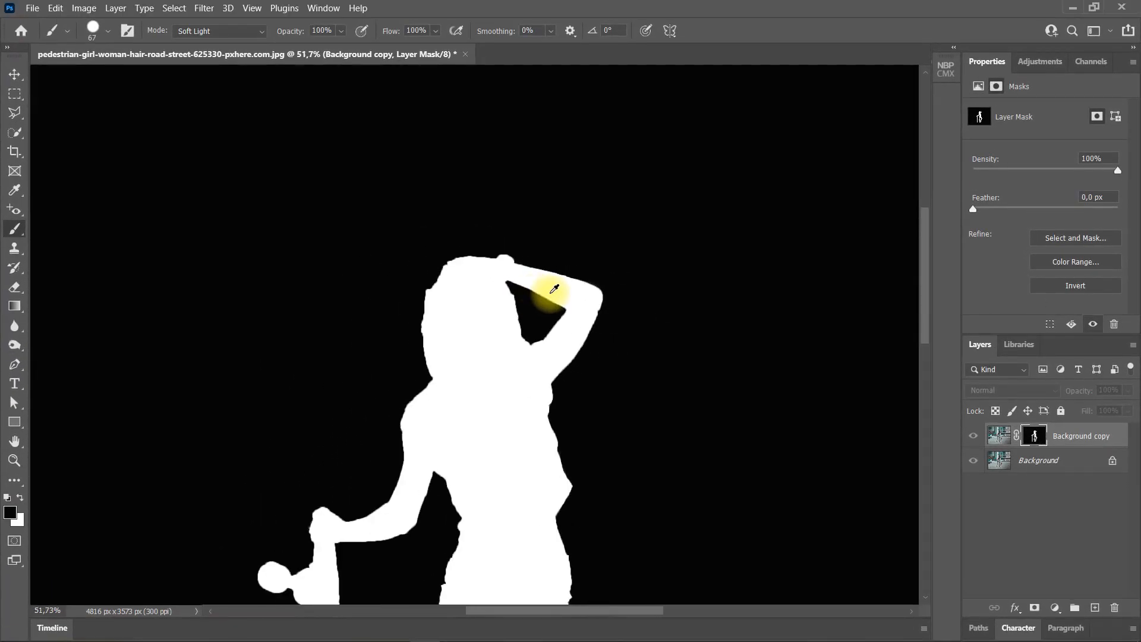
- Leave the mask view, load the Background copy layer mask as a selection and make the Background layer active
left_click(998, 437, "alt")
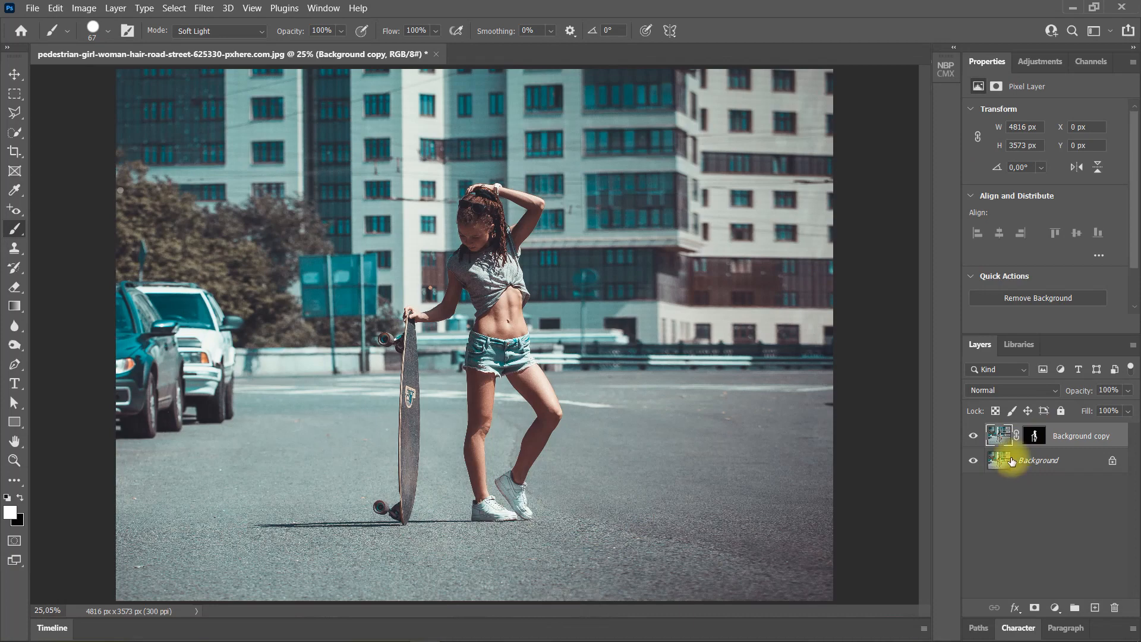
scroll(451, 363, "up", 3)
scroll(452, 362, "down", 1)
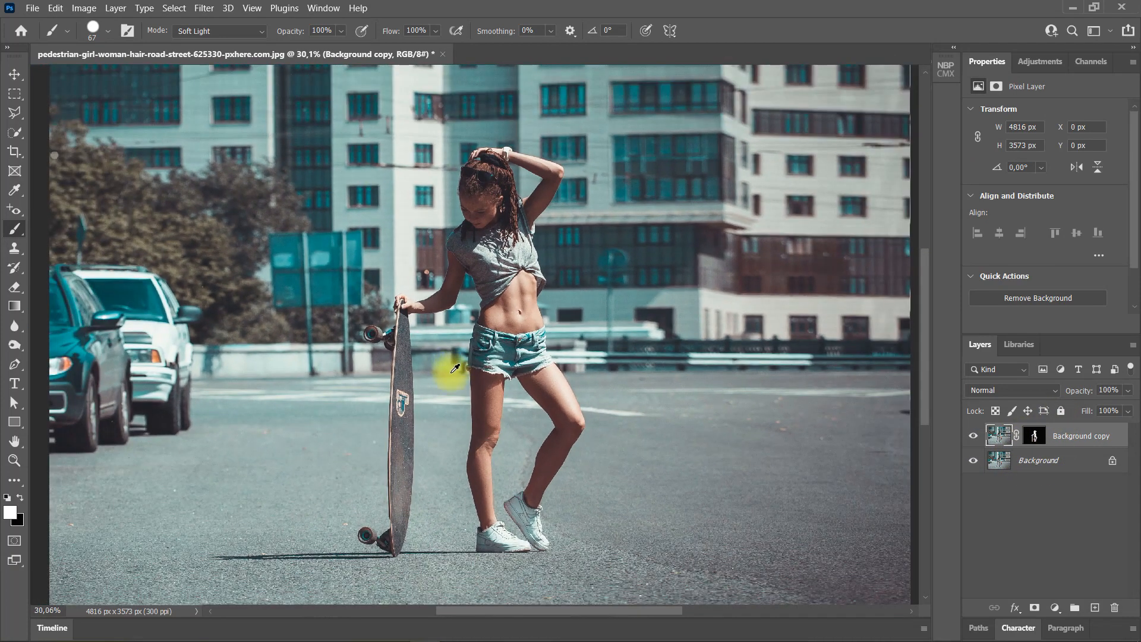
left_click(1032, 436, "ctrl")
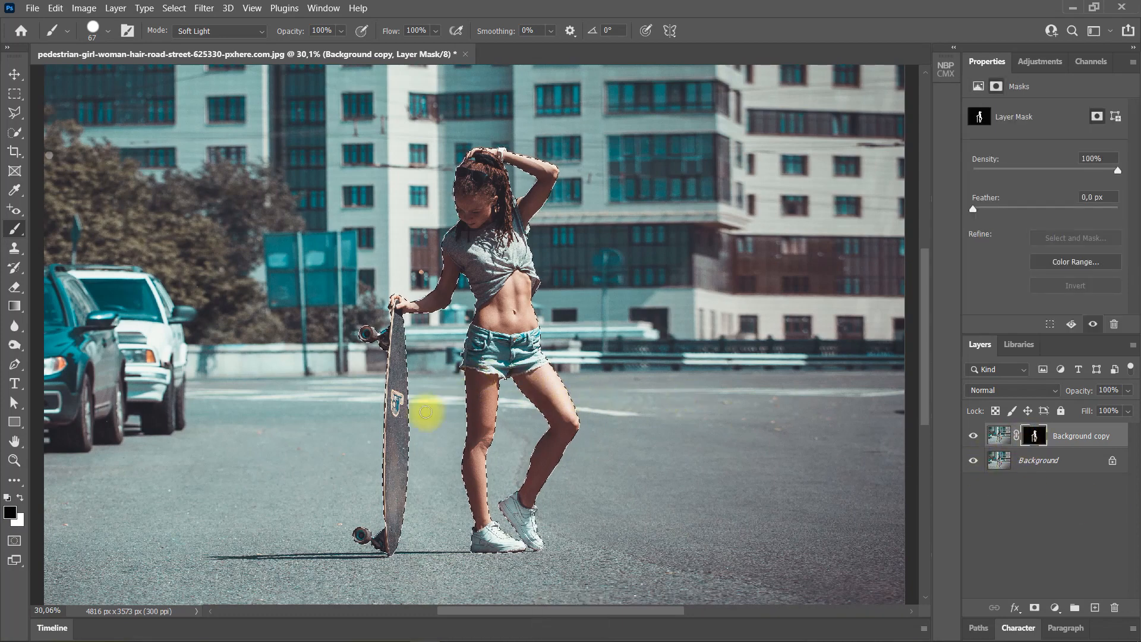
left_click(1073, 467)
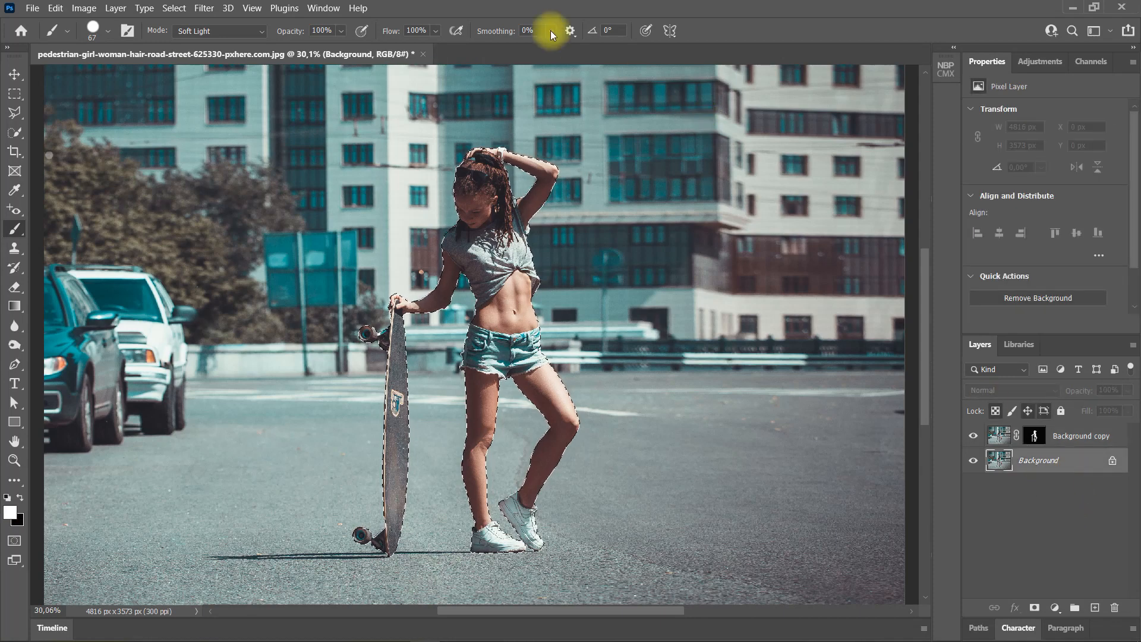
- Expand the selection around the model and skateboard by 5 pixels
left_click(174, 8)
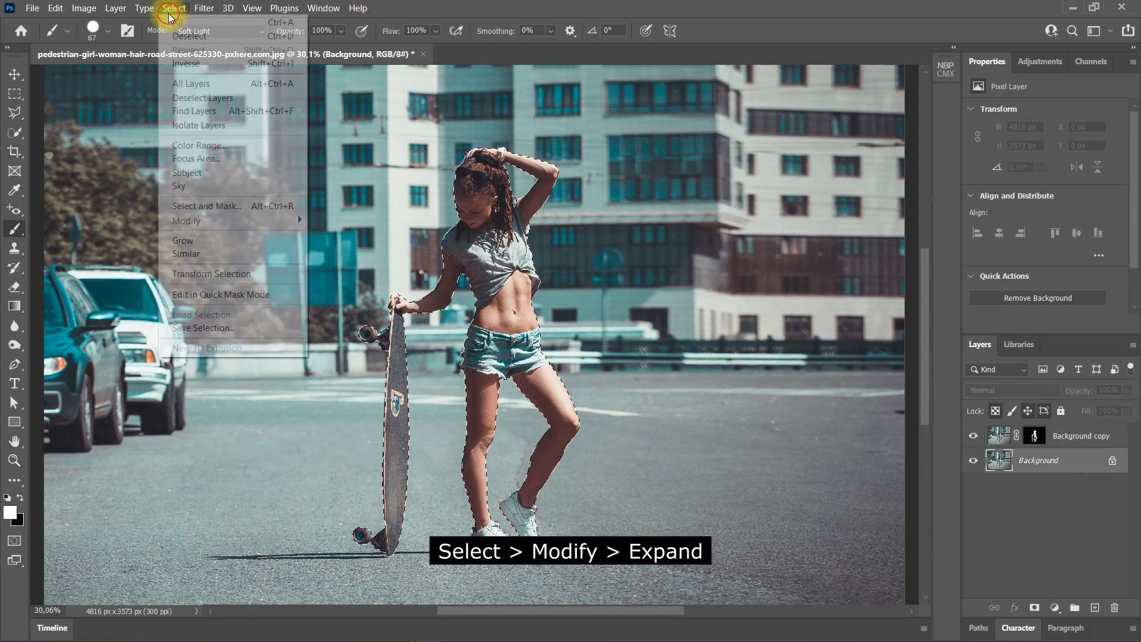
left_click(223, 230)
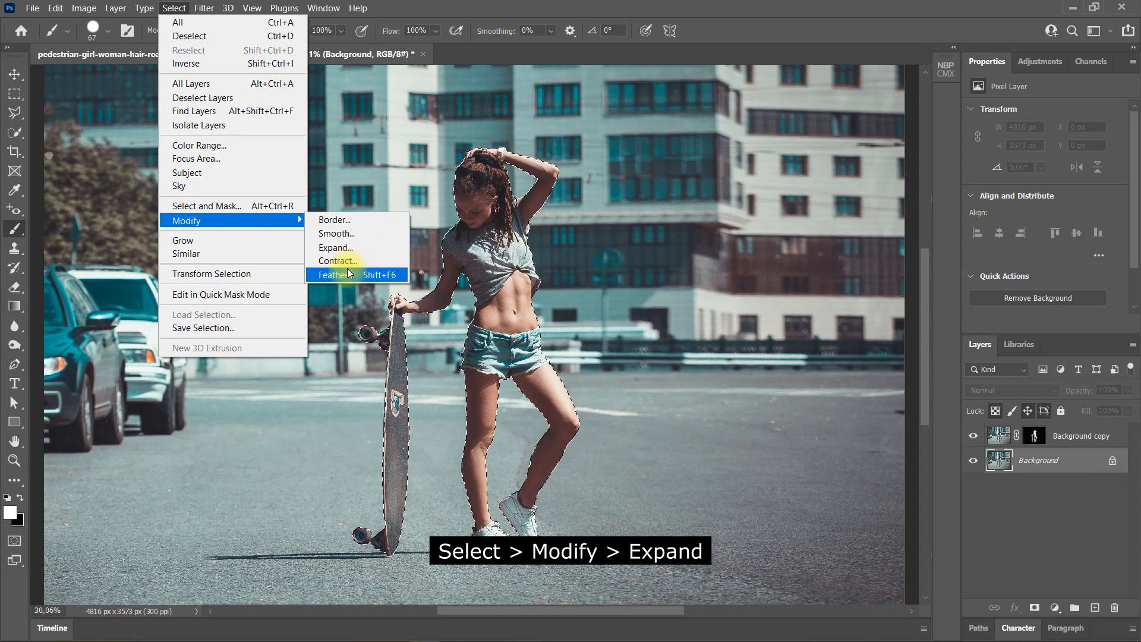
left_click(349, 250)
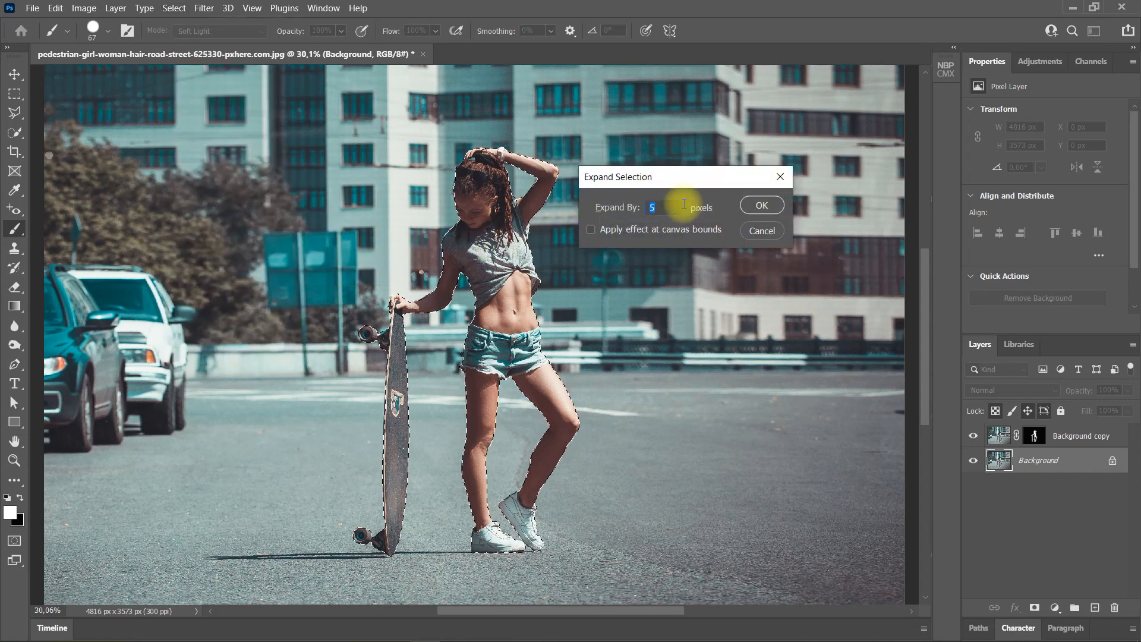
left_click(761, 208)
scroll(411, 282, "up", 1)
scroll(411, 282, "up", 10)
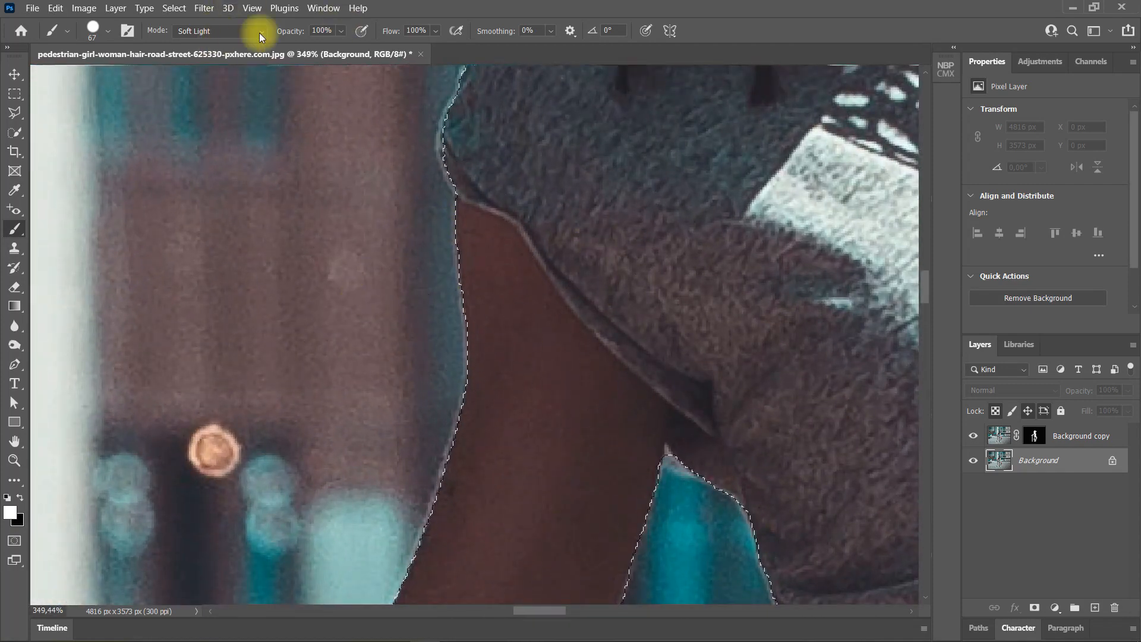
left_click(174, 8)
mouse_move(279, 221)
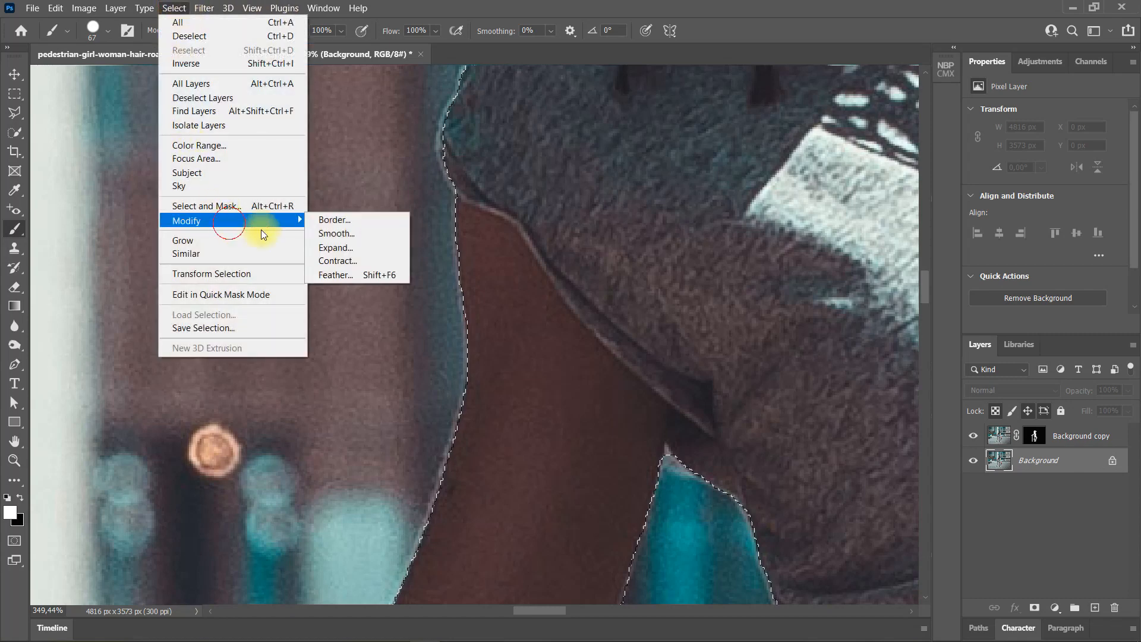
left_click(336, 247)
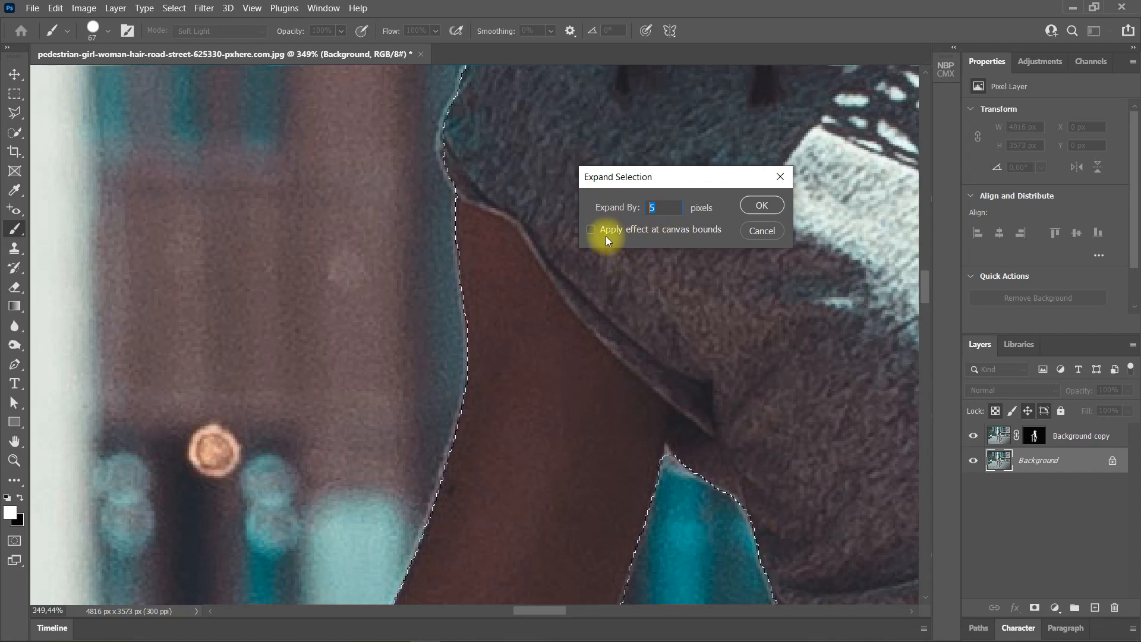
left_click(762, 204)
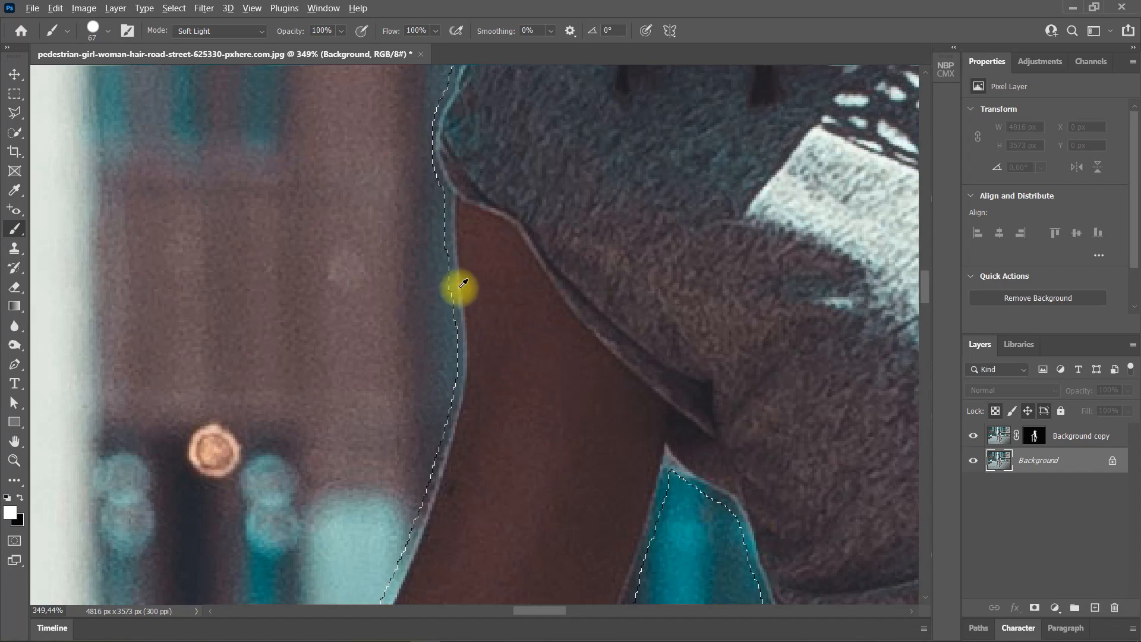
- Fill the selection on the Background layer with Content-Aware, Color Adaptation on, Normal mode and 100% opacity, and deselect
scroll(463, 280, "down", 10)
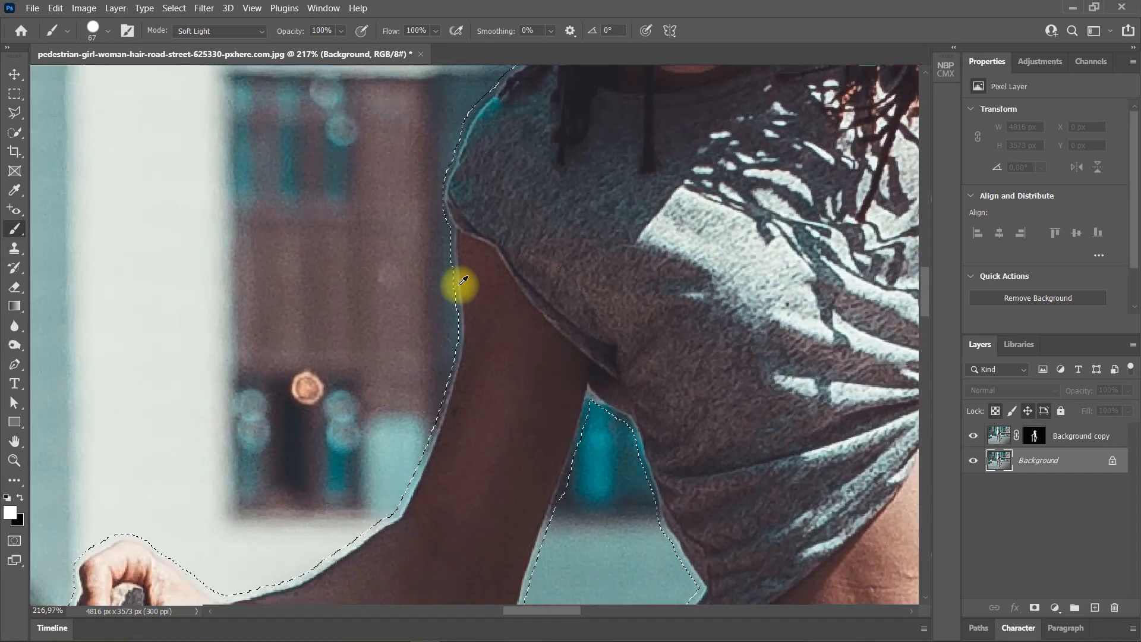
scroll(471, 269, "down", 3)
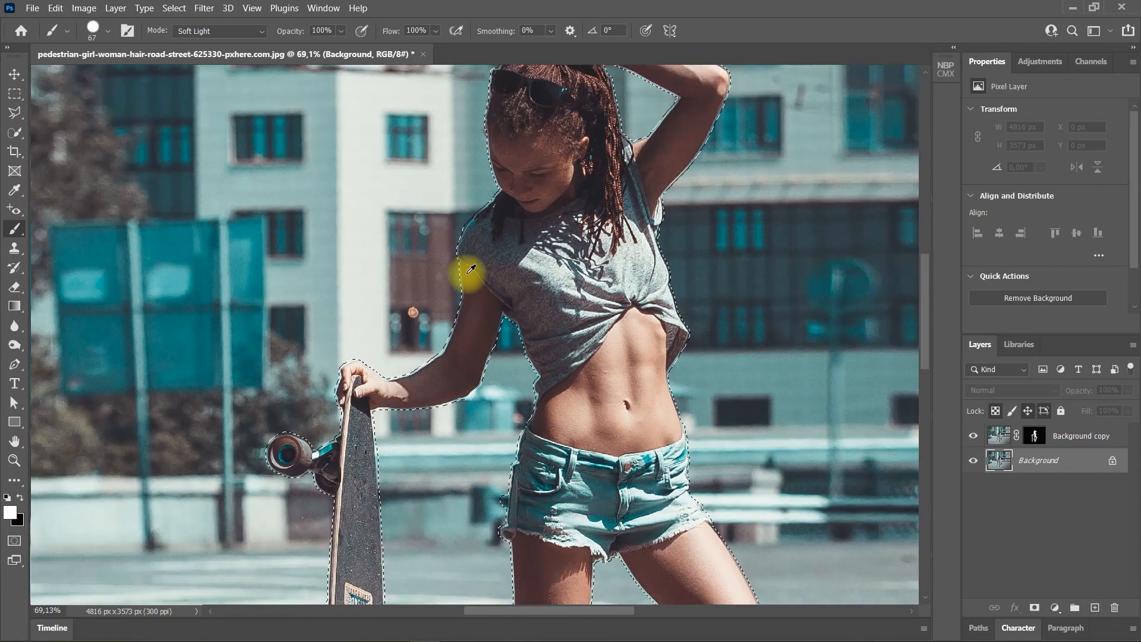
scroll(693, 369, "up", 3)
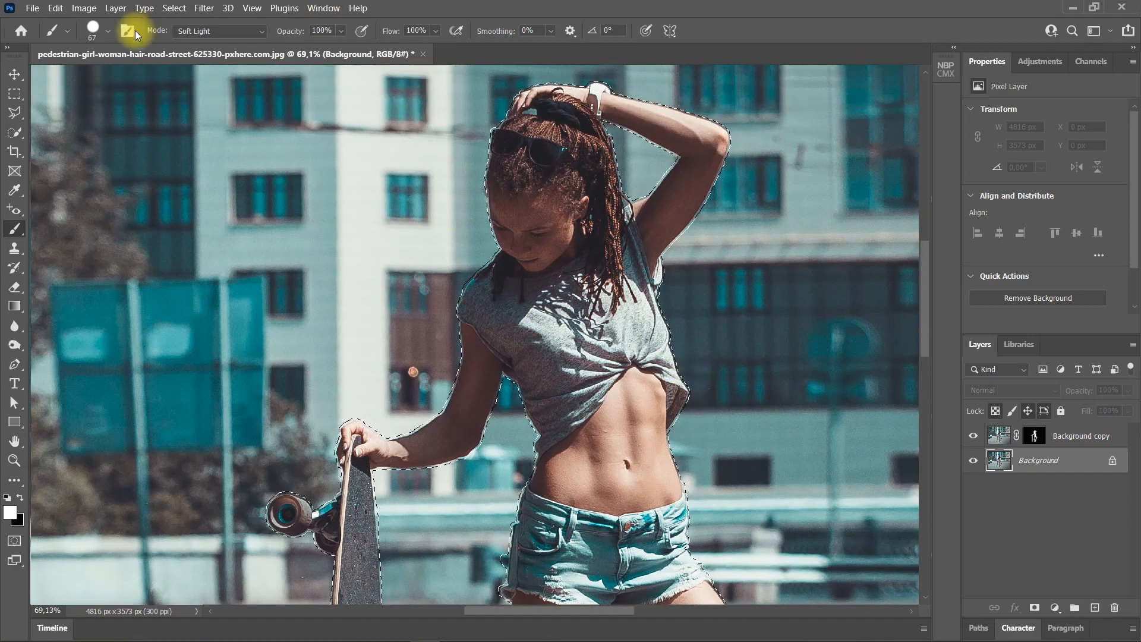
left_click(55, 8)
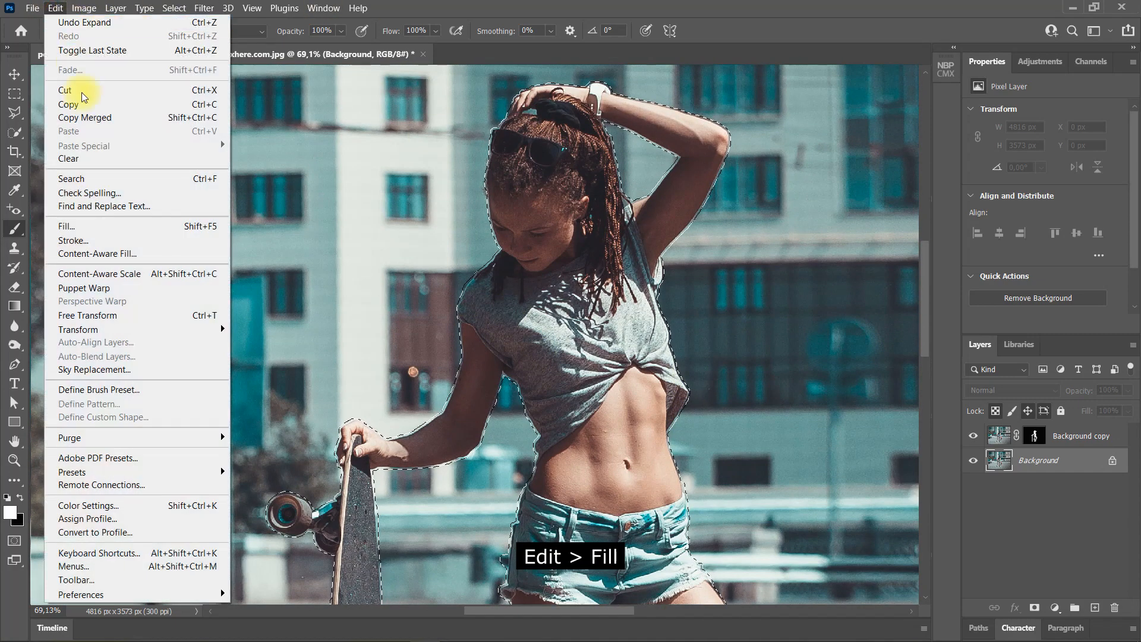
left_click(126, 227)
left_click(791, 330)
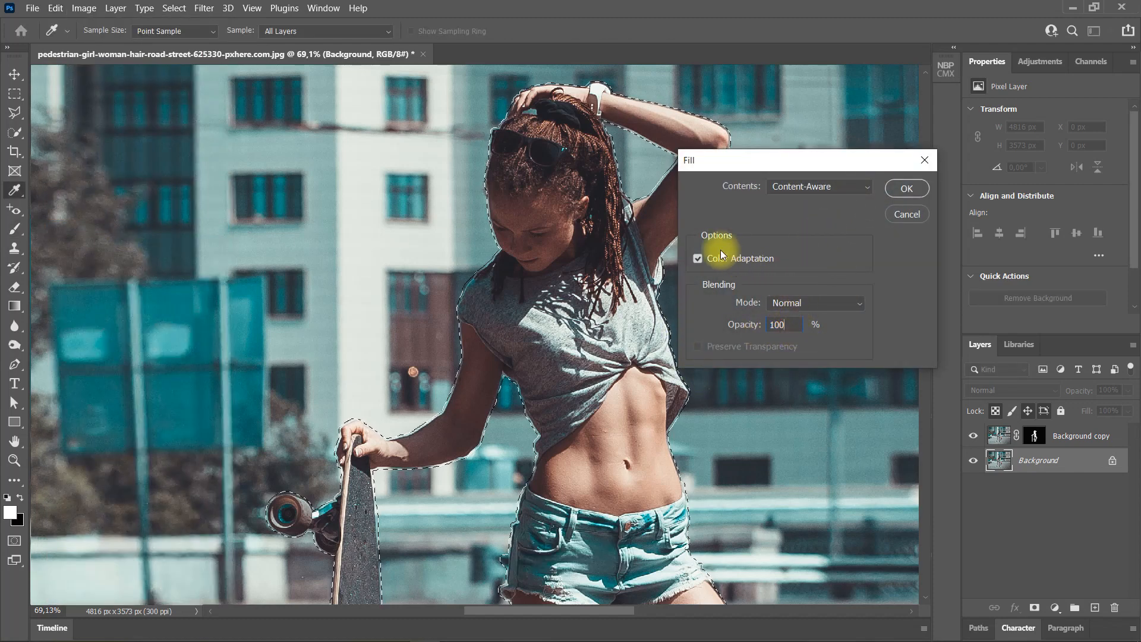
left_click(903, 184)
key("b")
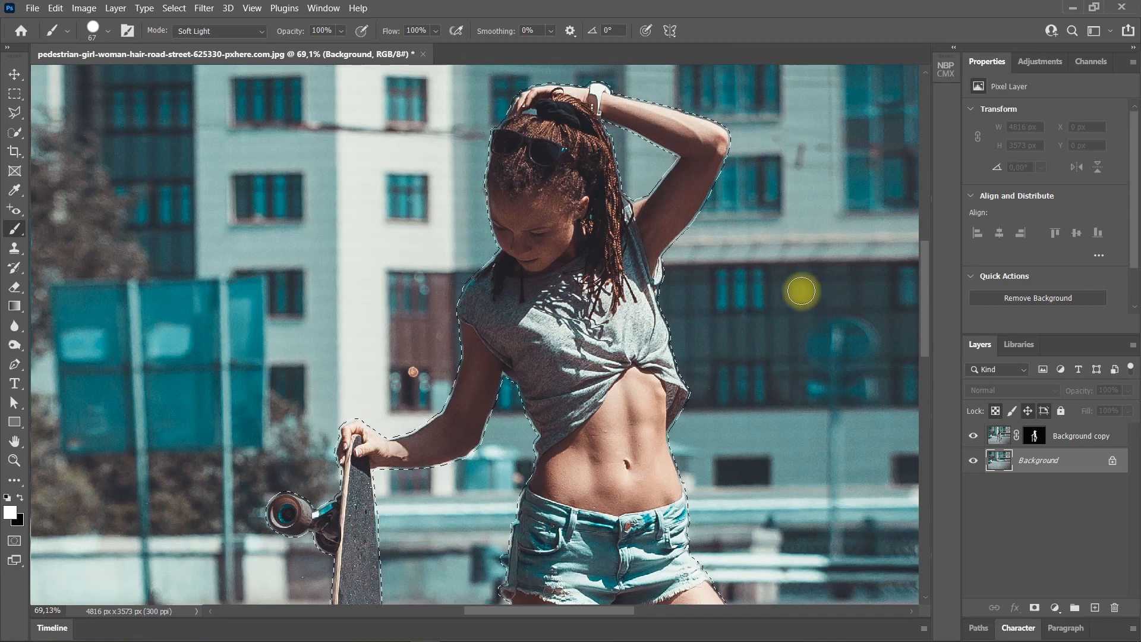
key("ctrl+d")
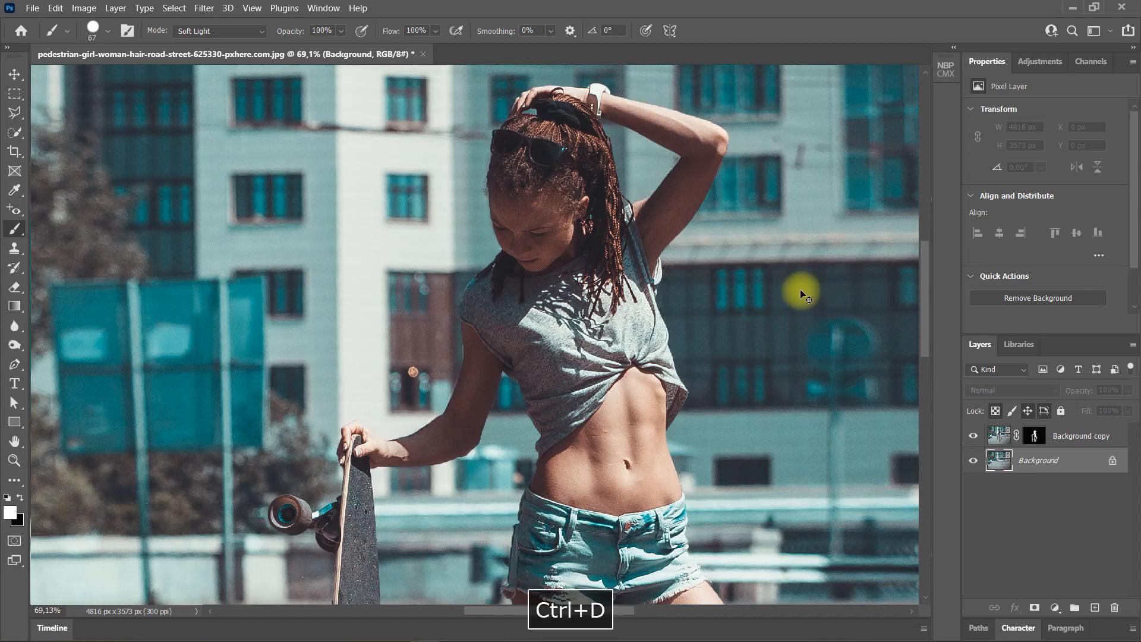
- Fit the image in the view and compare the cutout with the filled background by toggling each layer's visibility
scroll(710, 304, "down", 5)
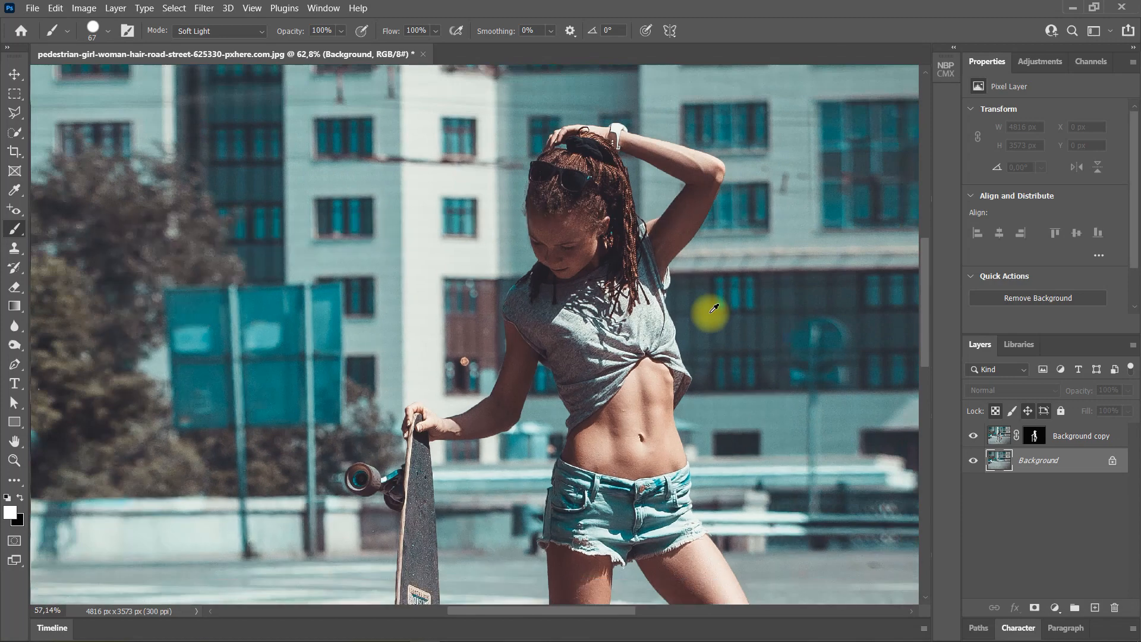
left_click(997, 462, "ctrl")
key("ctrl+0")
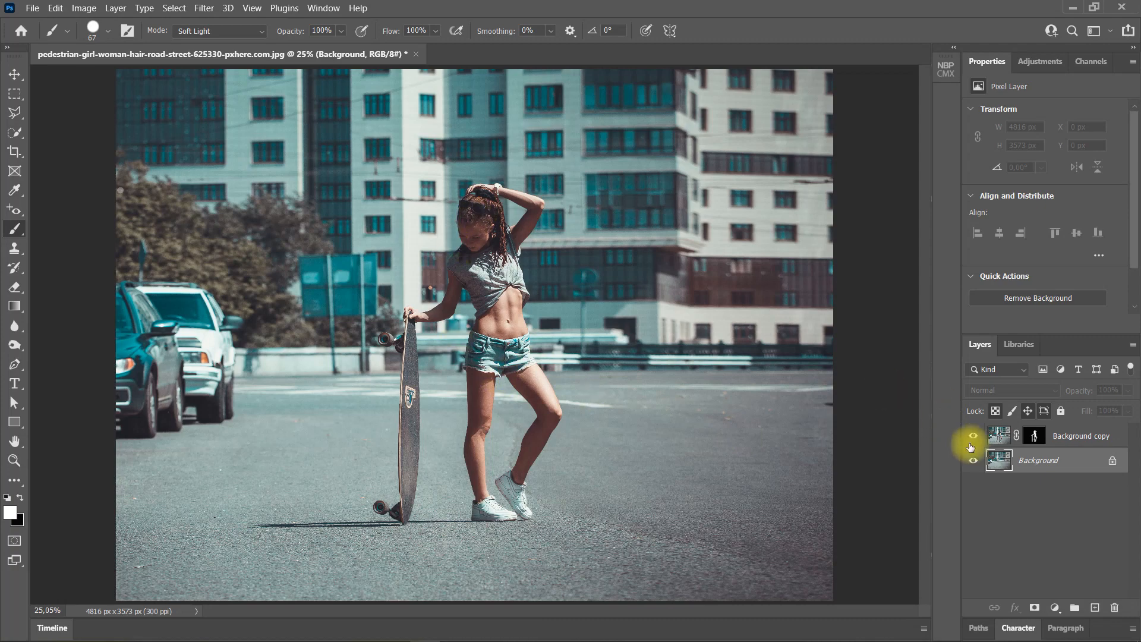
left_click(973, 462)
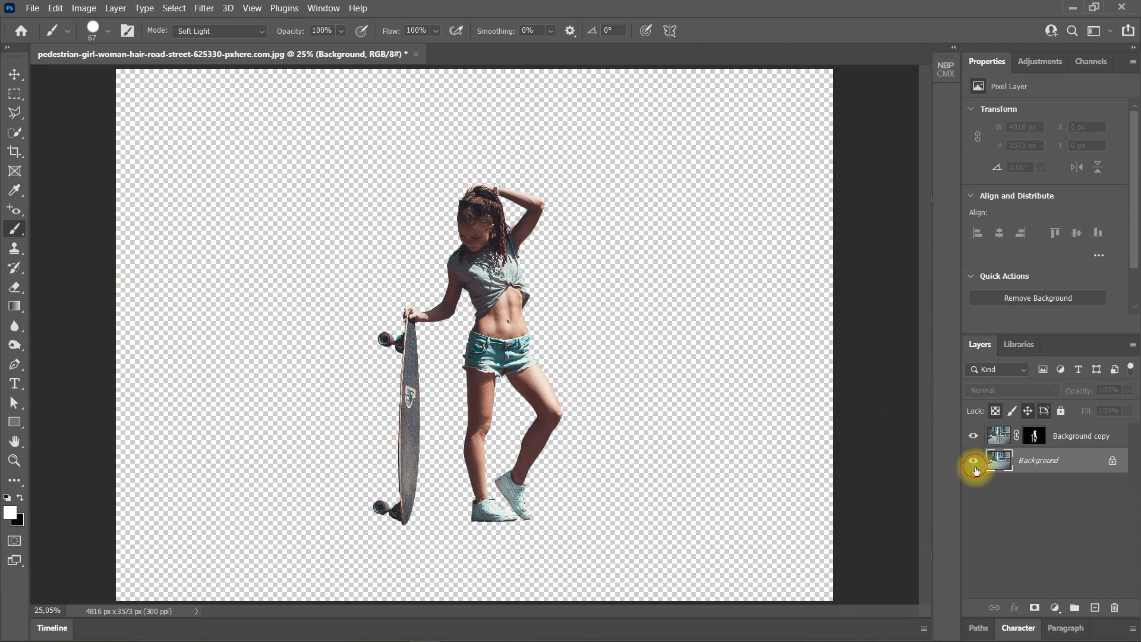
left_click(974, 463)
left_click(974, 437)
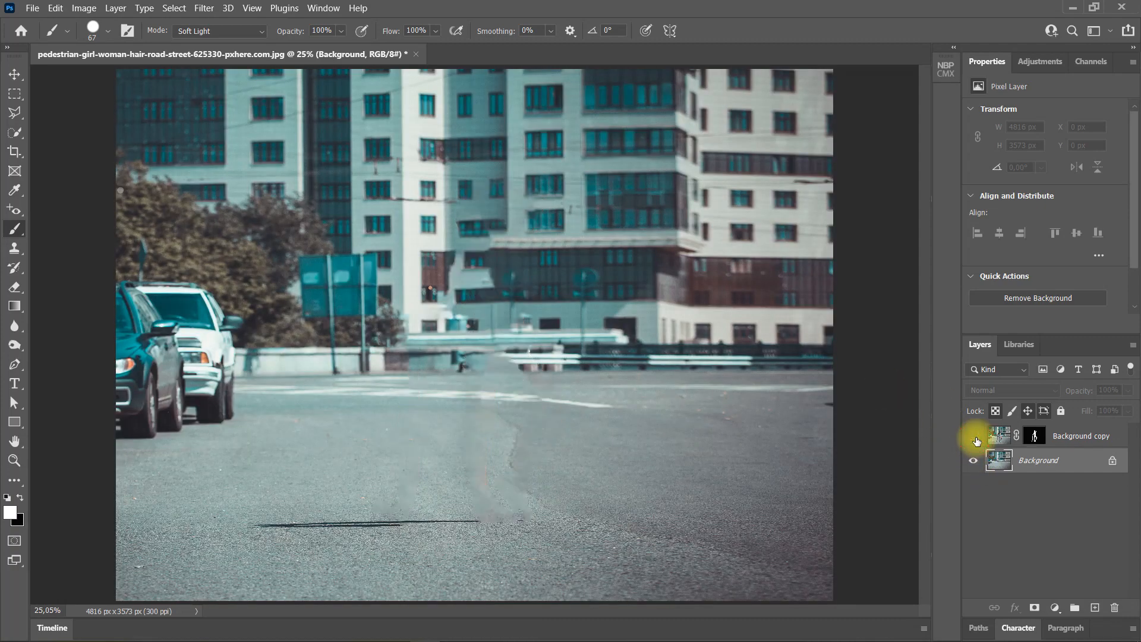
left_click(977, 440)
left_click(976, 440)
left_click(978, 440)
left_click(978, 441)
left_click(978, 441)
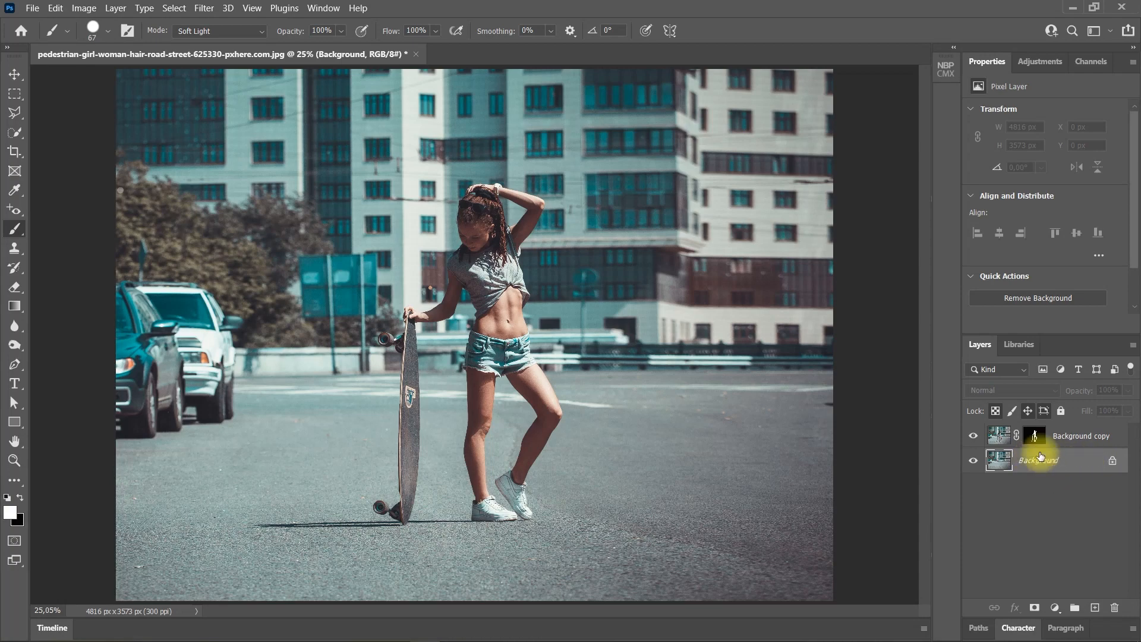
- Add a Tilt-Shift blur to the Background layer, move its centre down to the model's lower legs and set Blur to 43 px
left_click(202, 9)
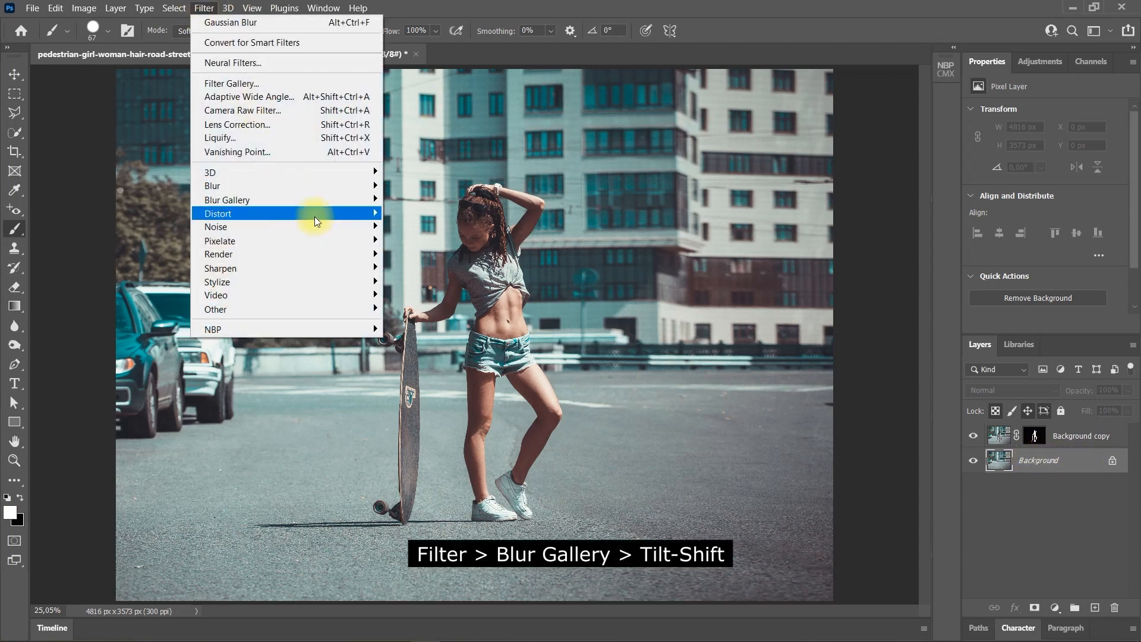
mouse_move(319, 204)
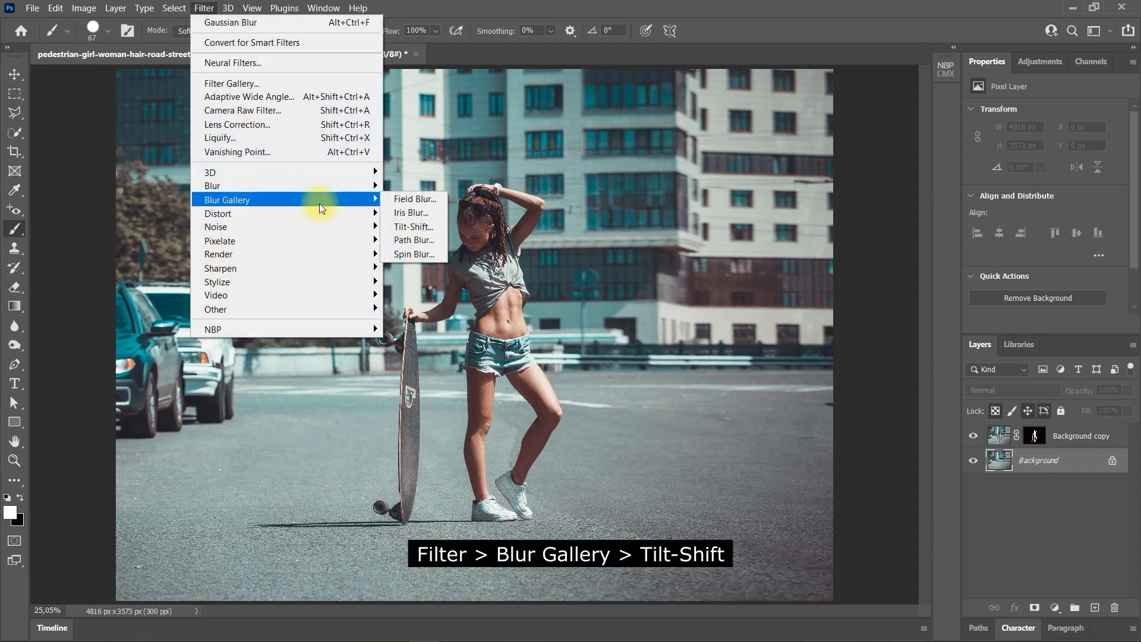
left_click(419, 227)
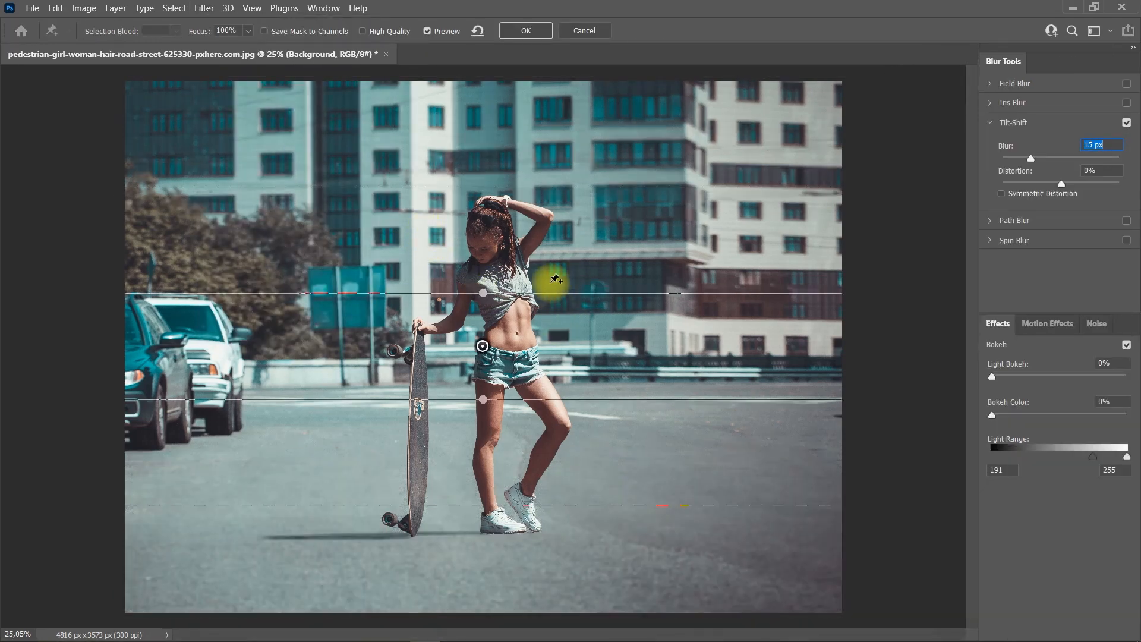
left_click_drag(505, 343, 486, 453)
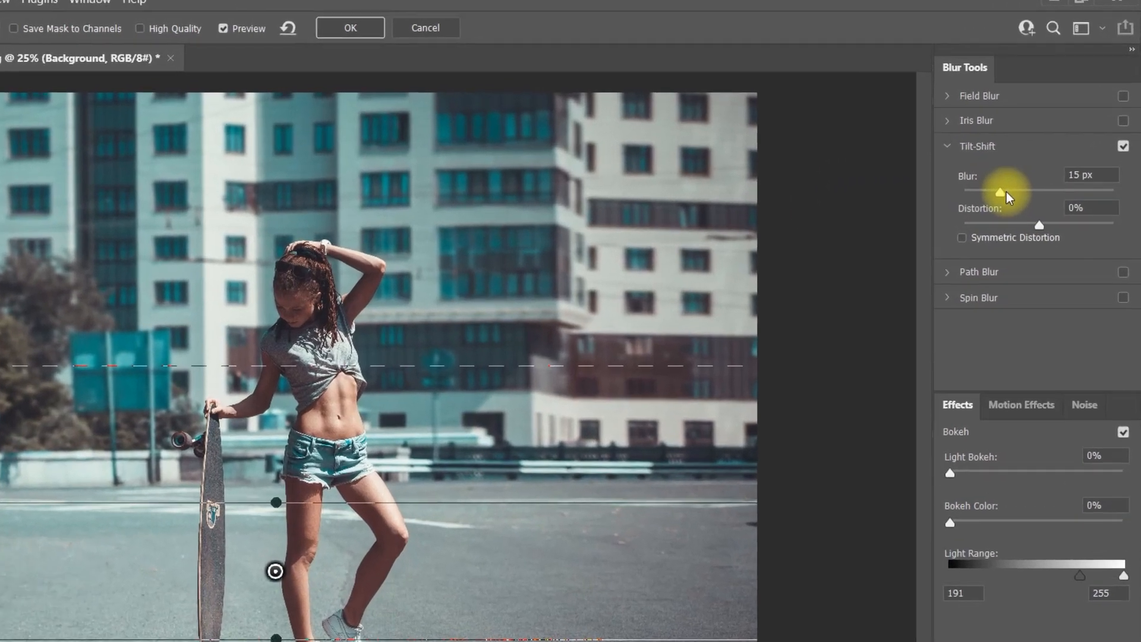
left_click_drag(1007, 191, 1029, 192)
mouse_move(982, 261)
left_mouse_down()
mouse_move(1011, 264)
mouse_move(978, 279)
left_mouse_up()
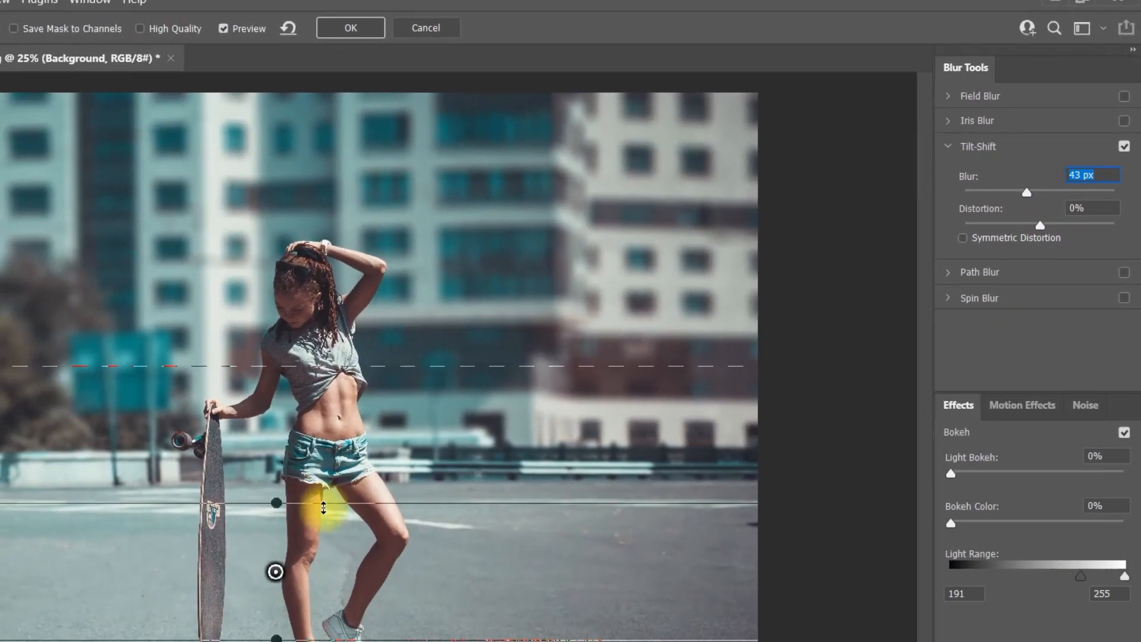
- Narrow the Tilt-Shift sharp band around the model's shins and bring the upper transition line down to her thighs
left_click_drag(323, 507, 316, 533)
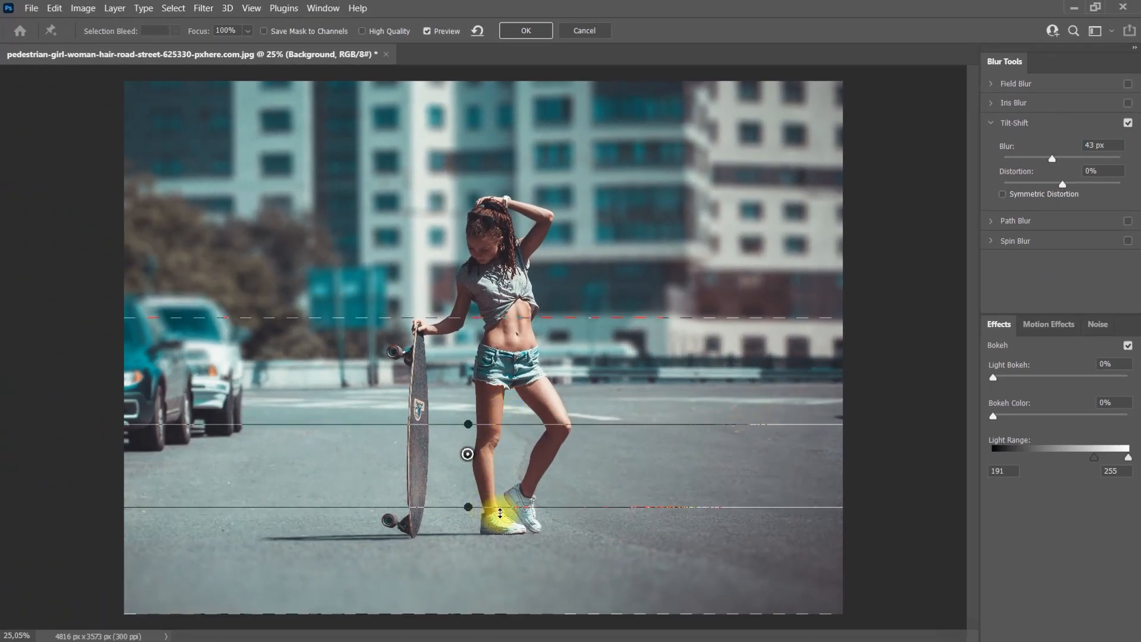
left_click_drag(500, 518, 499, 519)
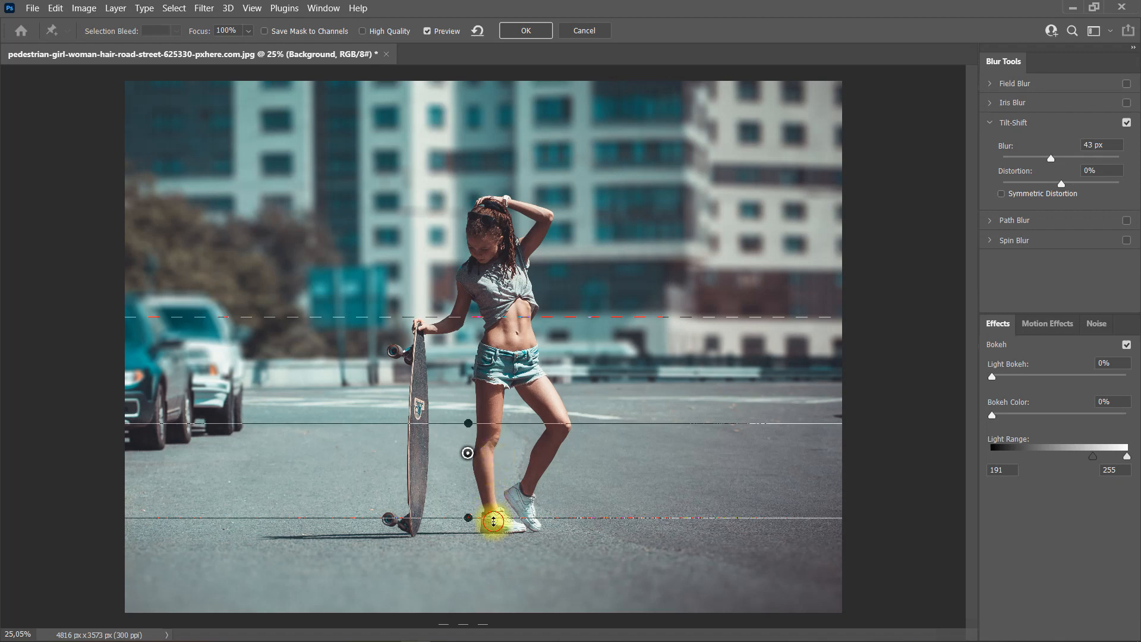
left_click_drag(493, 522, 489, 494)
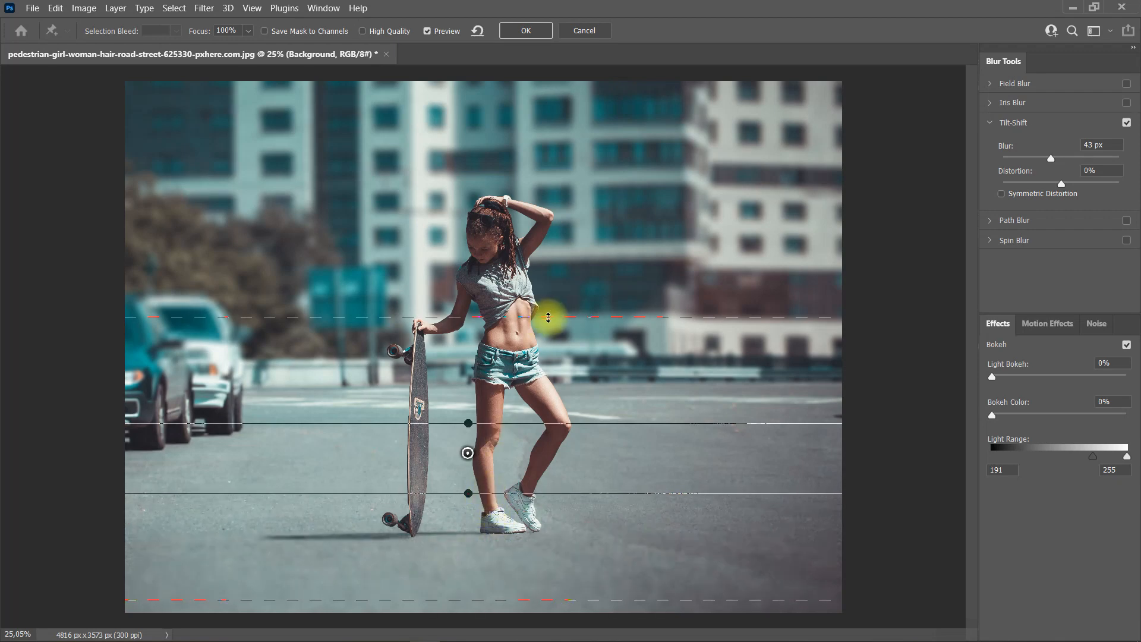
left_click_drag(547, 317, 552, 379)
left_click_drag(527, 424, 536, 440)
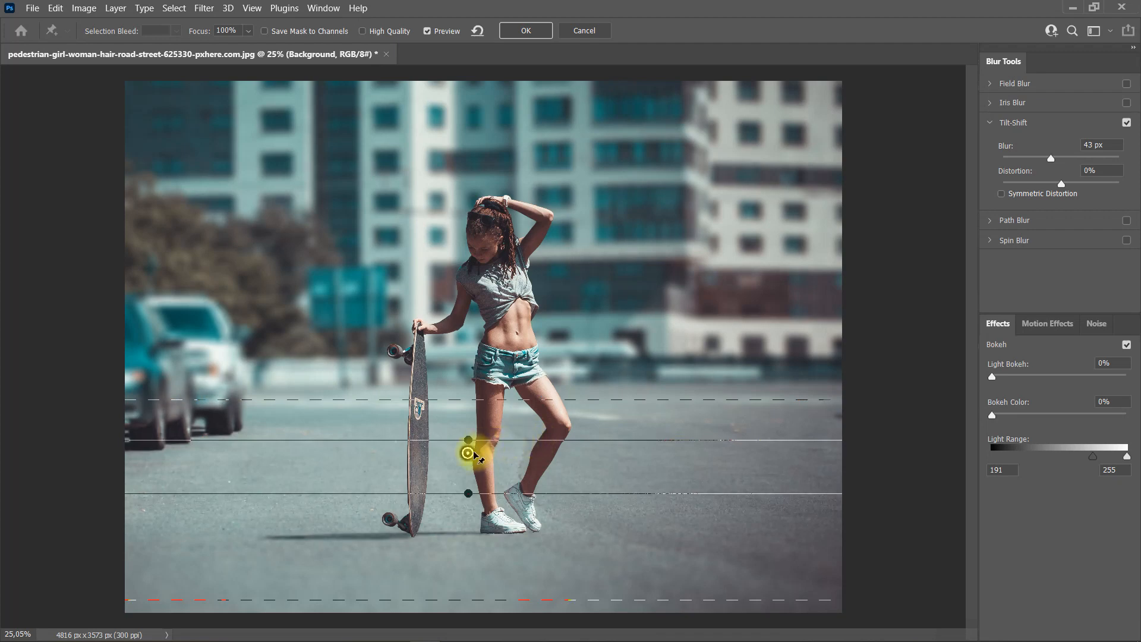
left_click_drag(469, 441, 469, 460)
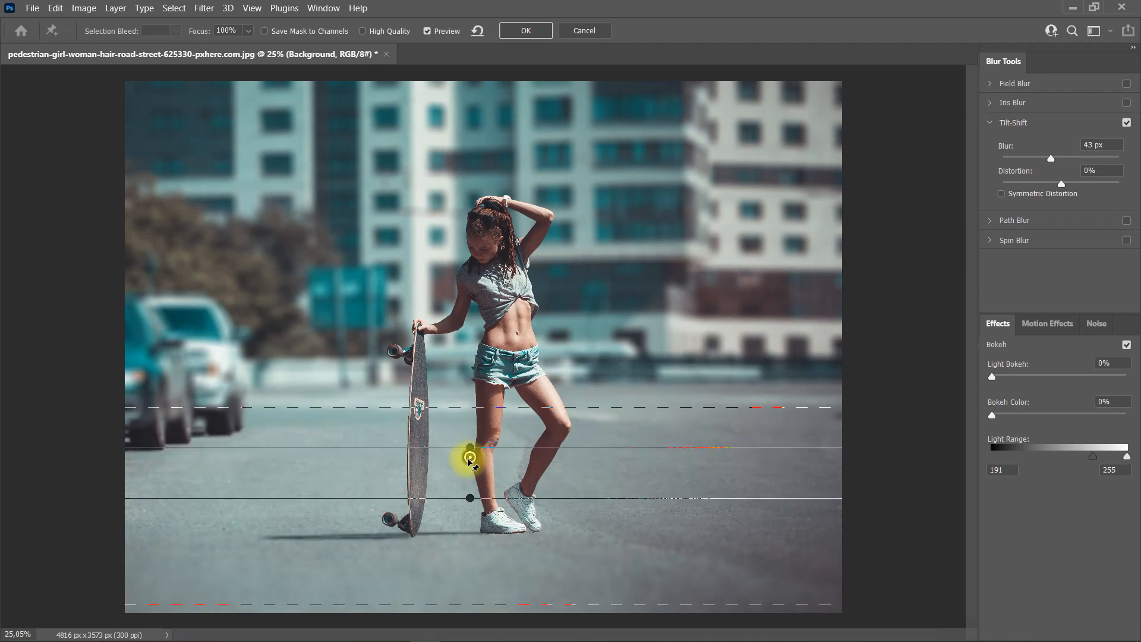
mouse_move(469, 458)
left_mouse_down()
mouse_move(470, 472)
mouse_move(469, 459)
left_mouse_up()
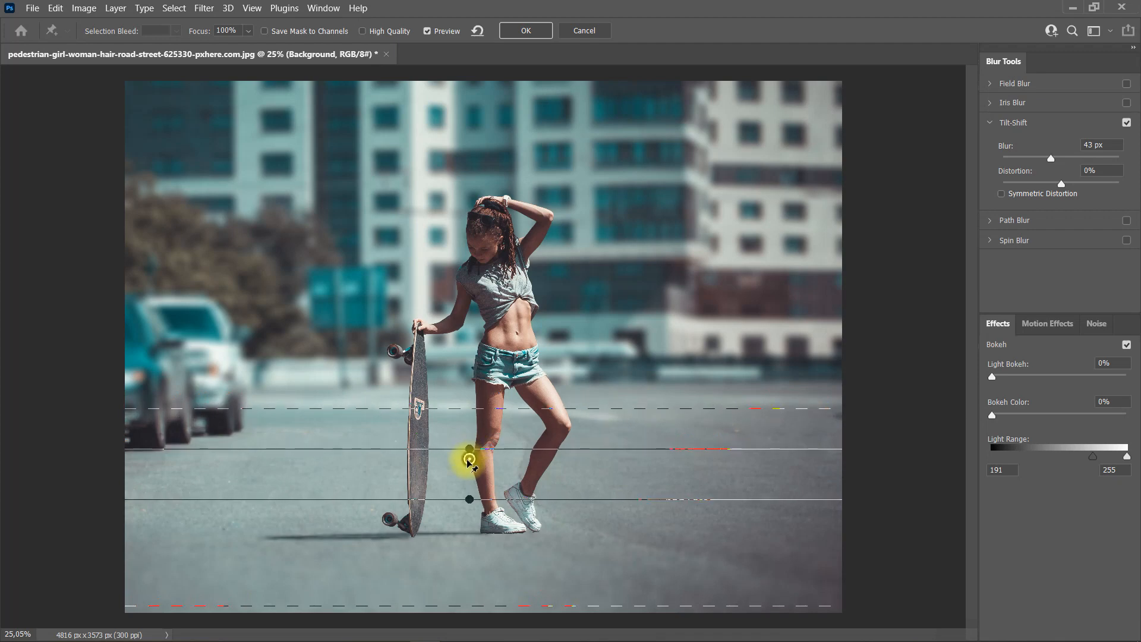
- Extend the sharp zone down past the model's feet, close to the image's lower edge, and lower the blur centre along her shins
left_click_drag(522, 605, 526, 623)
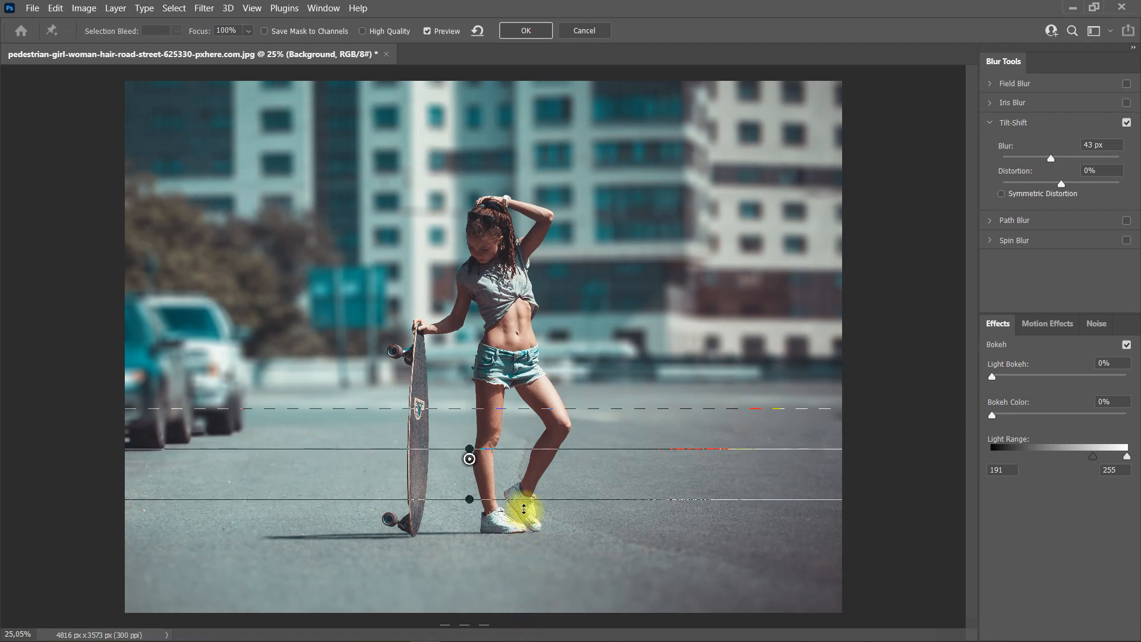
left_click_drag(508, 500, 510, 524)
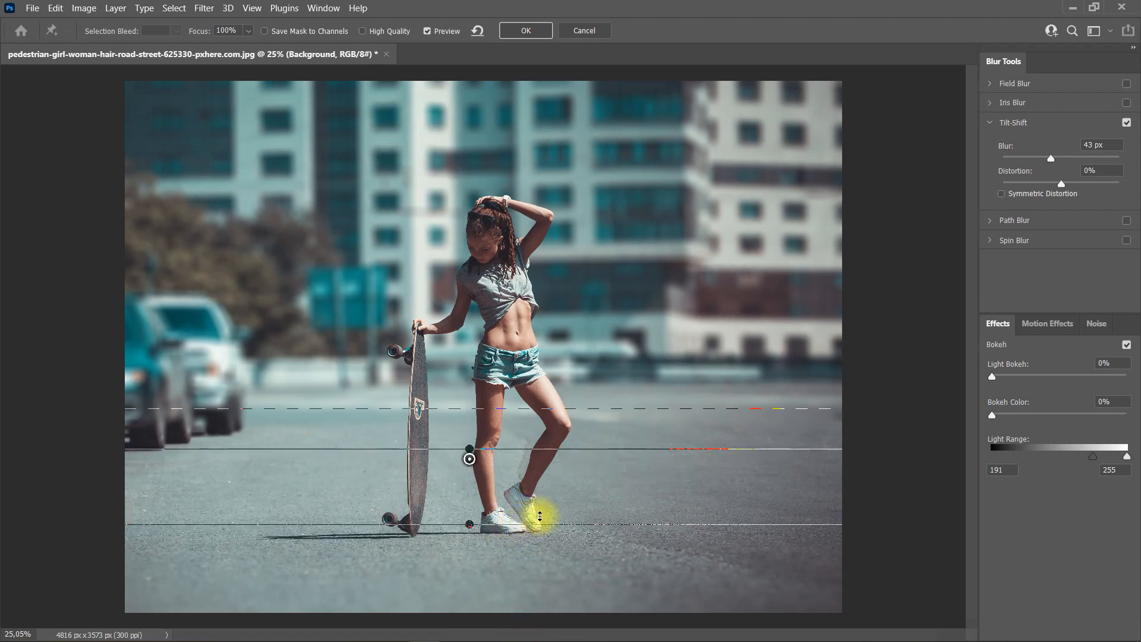
left_click_drag(547, 526, 556, 577)
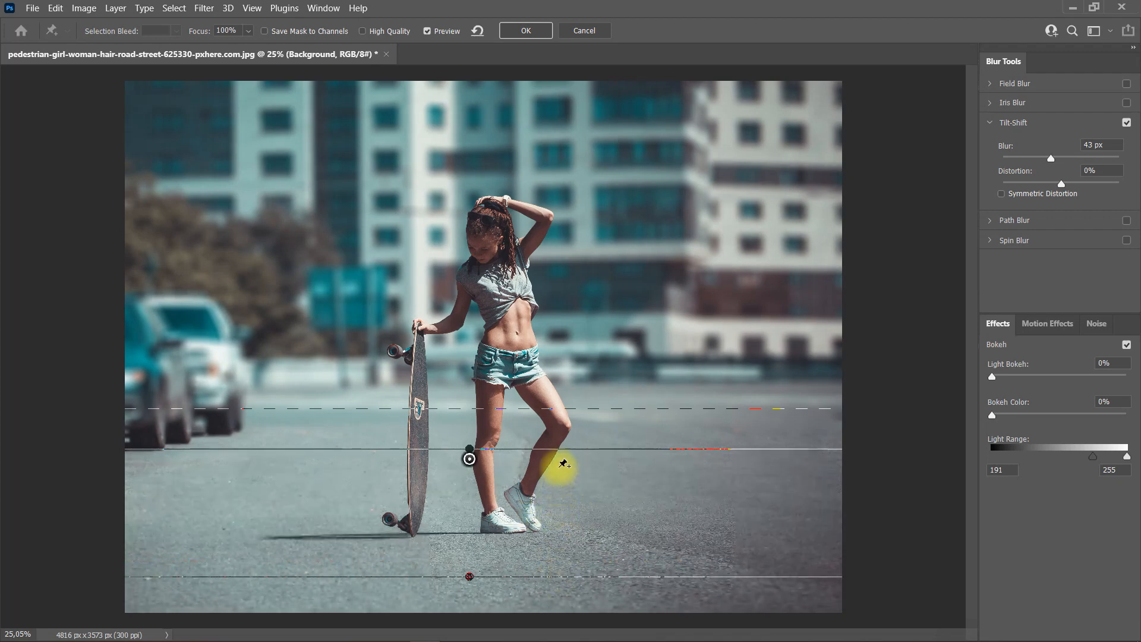
left_click_drag(564, 450, 564, 451)
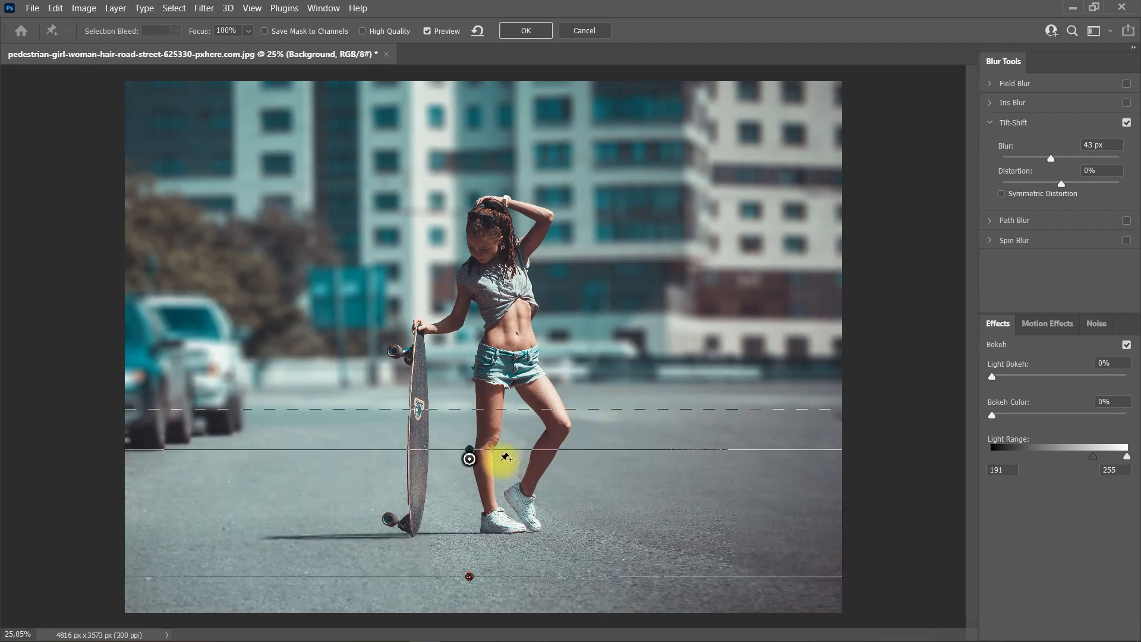
left_click_drag(489, 465, 490, 487)
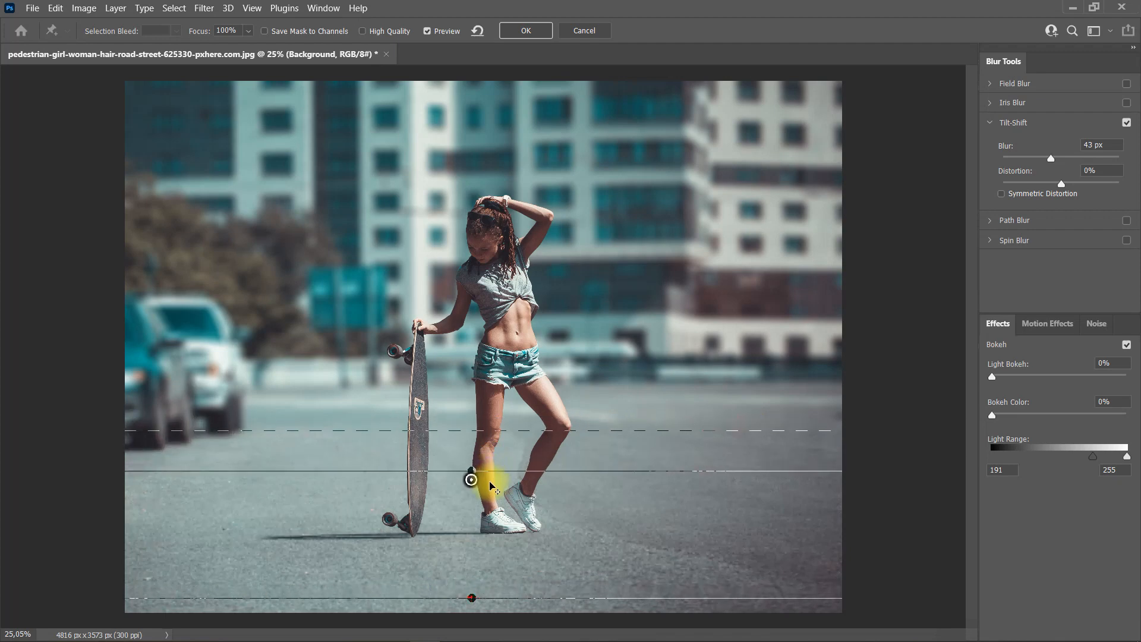
- Place the upper transition line just below the model's shorts, set Blur to 64 px and apply the Tilt-Shift filter
left_click_drag(522, 436, 551, 376)
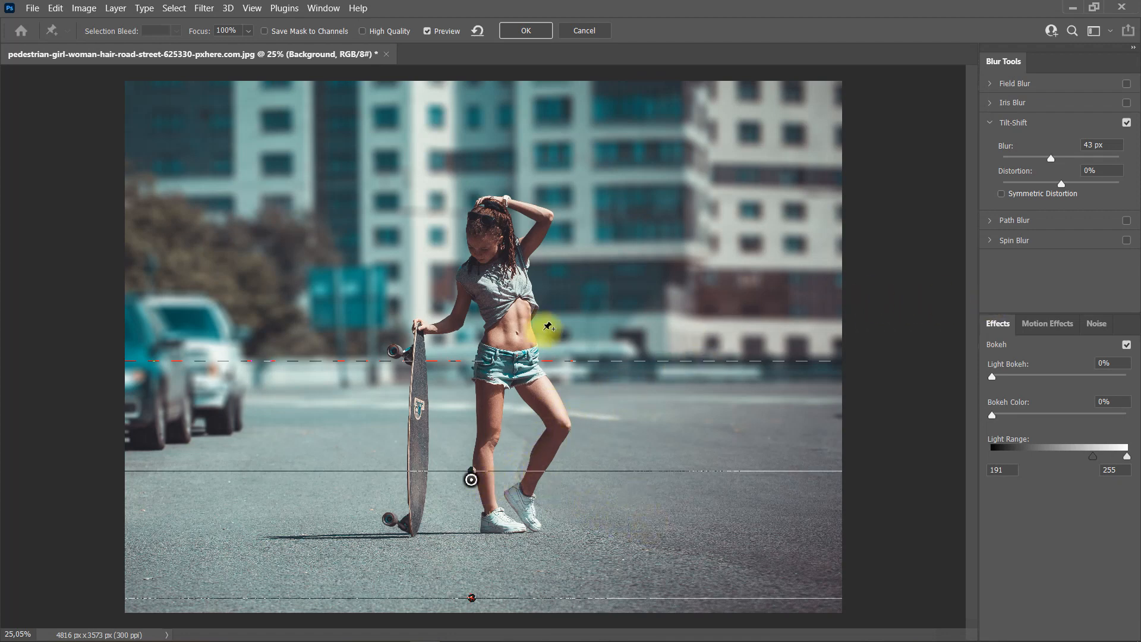
left_click_drag(530, 365, 526, 395)
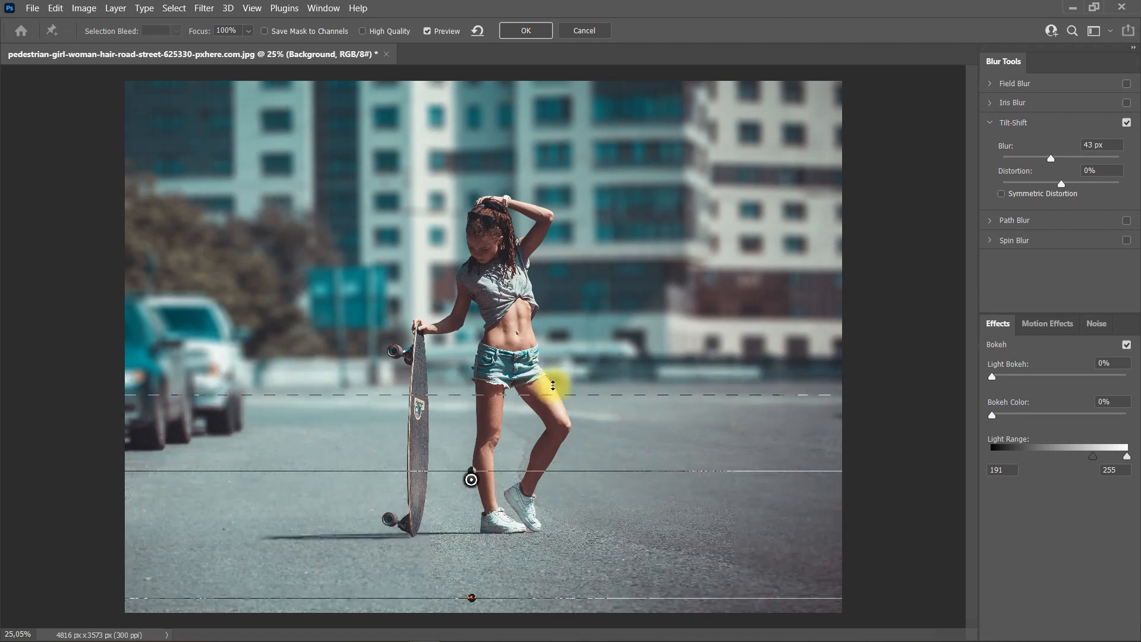
left_click_drag(1051, 159, 1055, 158)
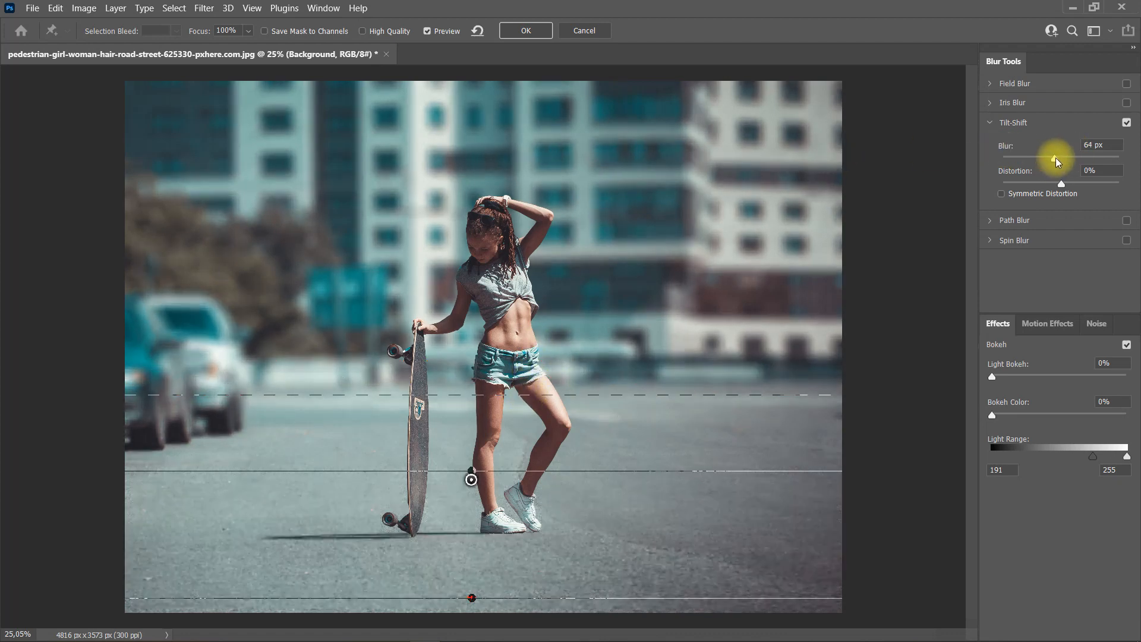
left_click(516, 32)
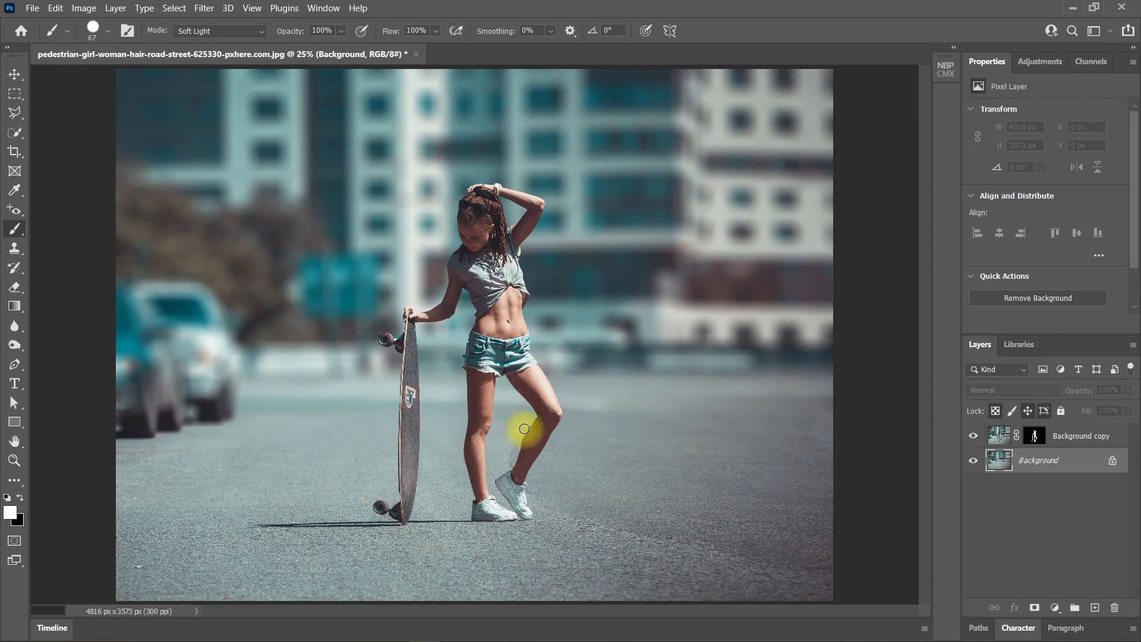
- Make the Background copy layer mask active and set the brush blending mode to Normal
left_click(1037, 436)
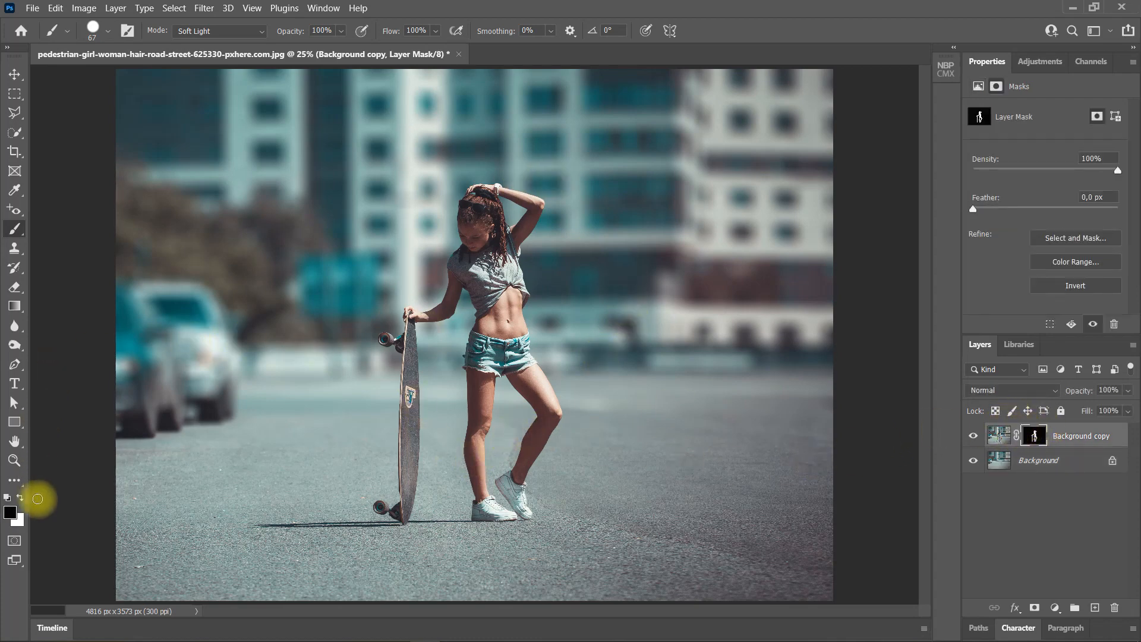
left_click(210, 32)
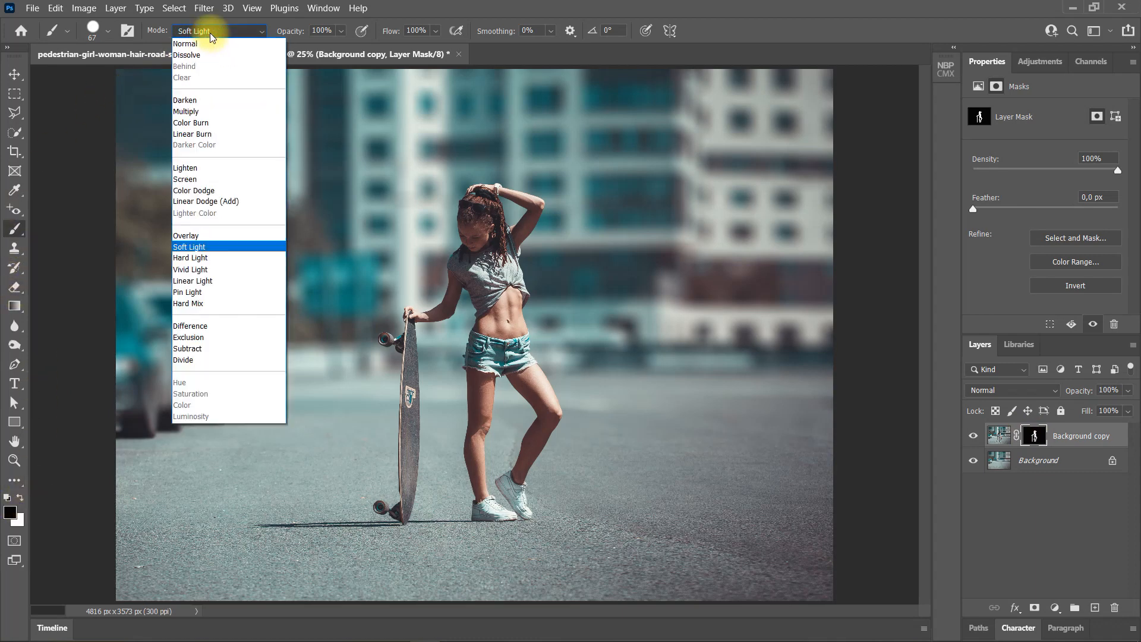
left_click(205, 44)
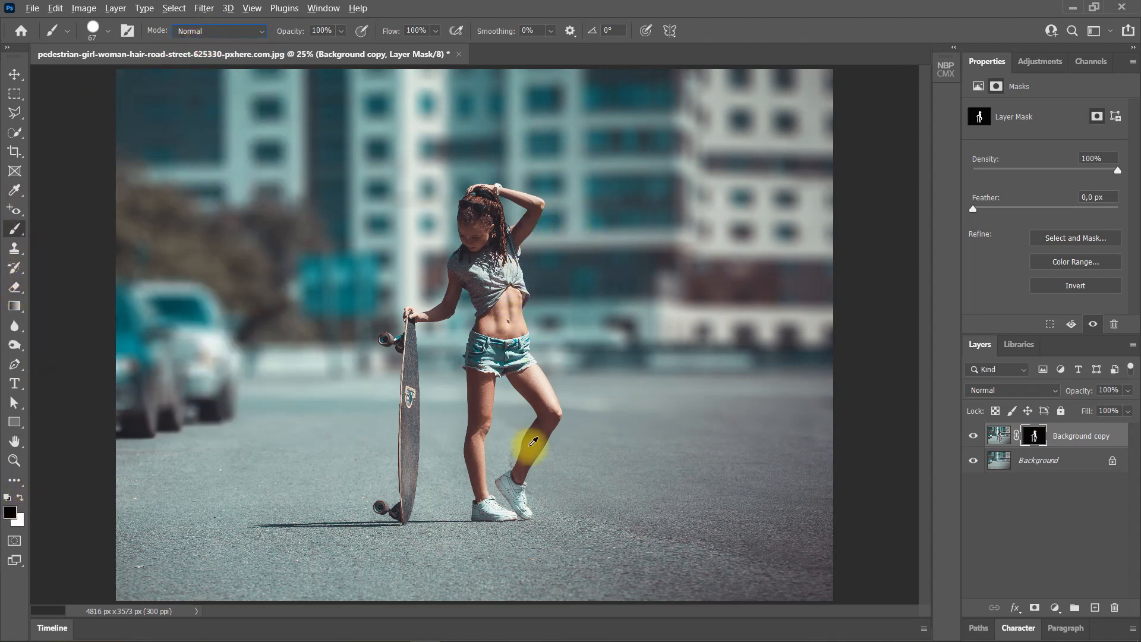
- Paint black on the mask with a 38 px brush to clean the inner edge of the arm holding the skateboard
key("ctrl+plus")
key("ctrl+plus")
key("ctrl+plus")
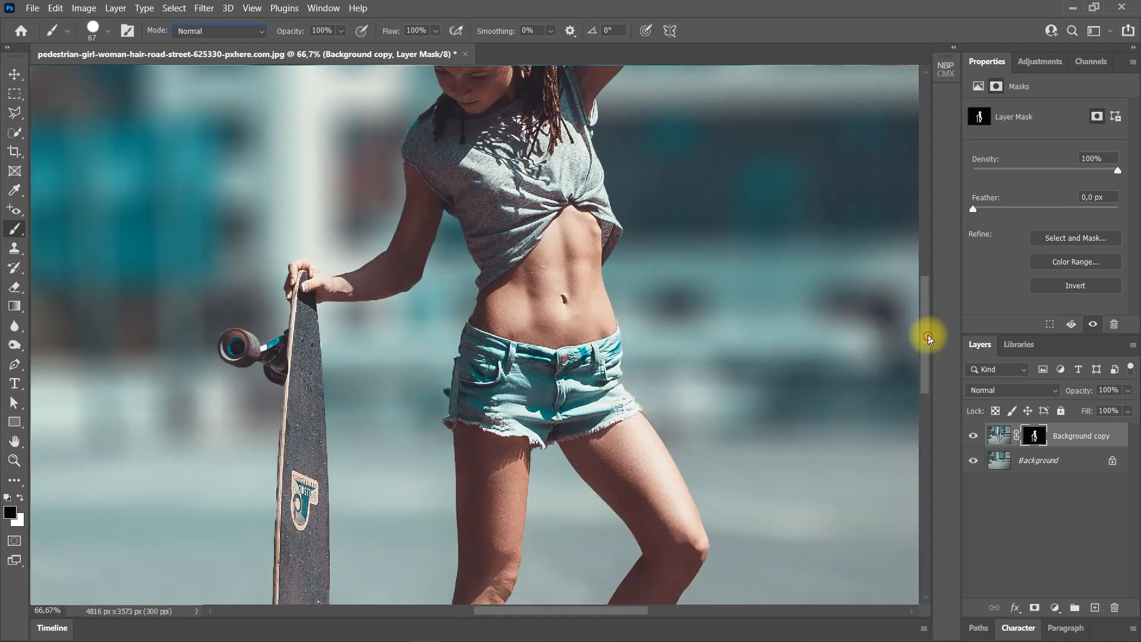
left_click_drag(930, 340, 924, 290)
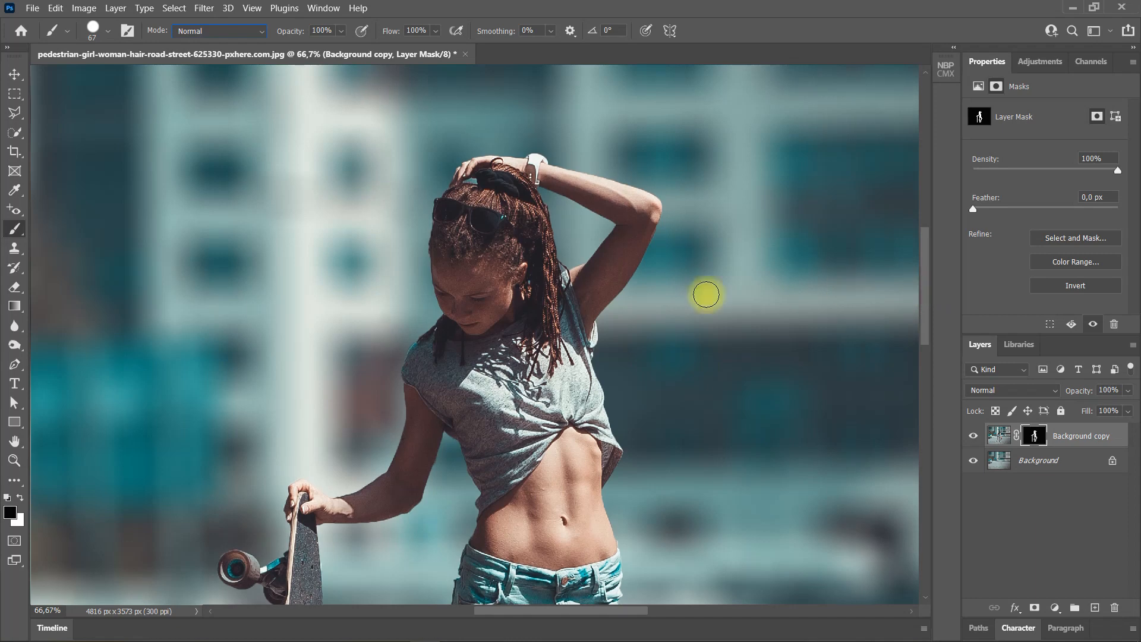
key("ctrl+plus")
key("ctrl+plus")
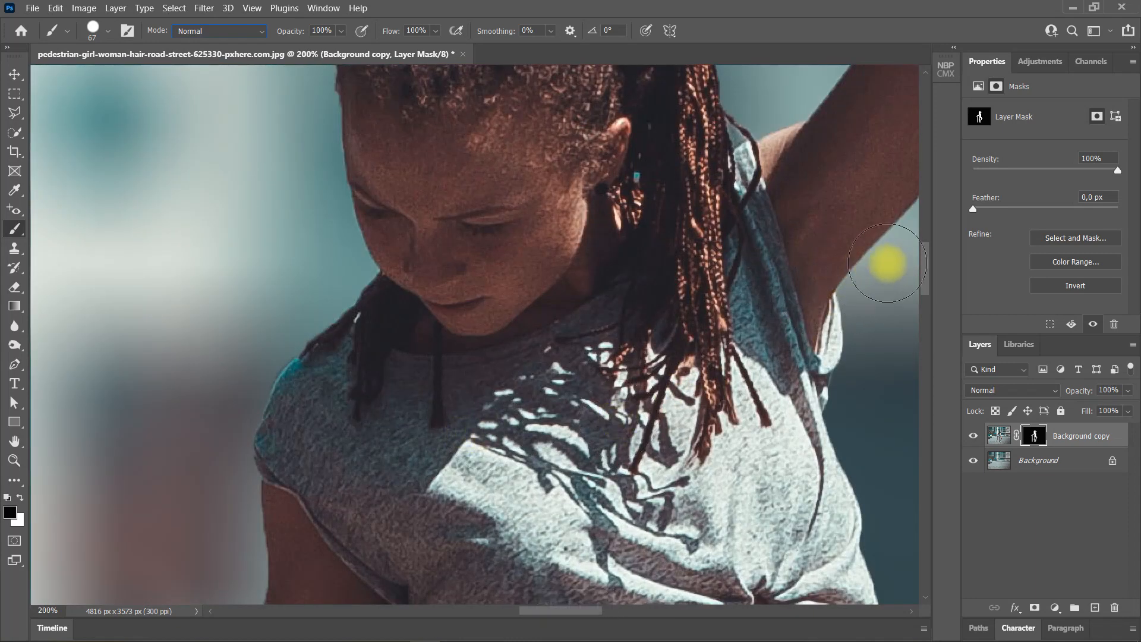
left_click_drag(925, 272, 914, 319)
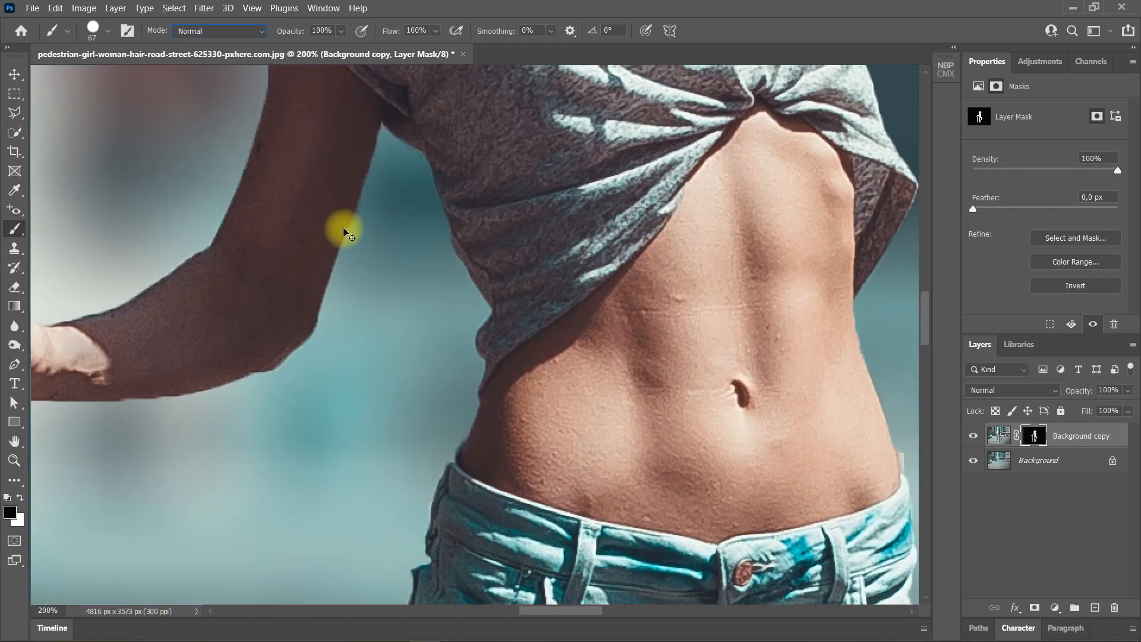
left_click(18, 72)
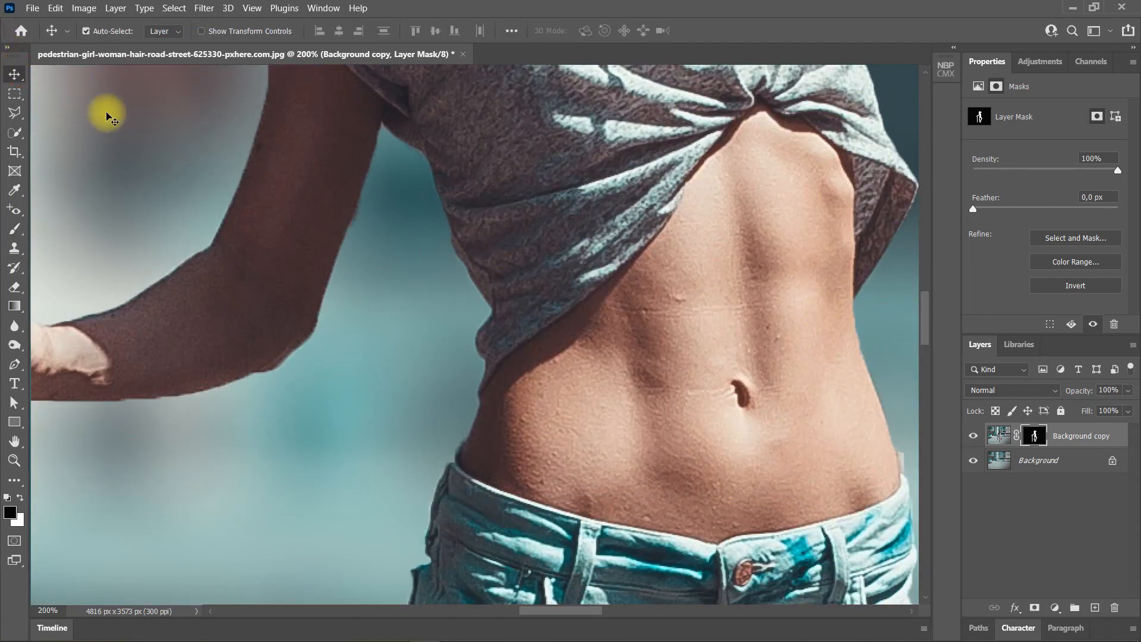
scroll(359, 214, "up", 5)
scroll(359, 215, "up", 2)
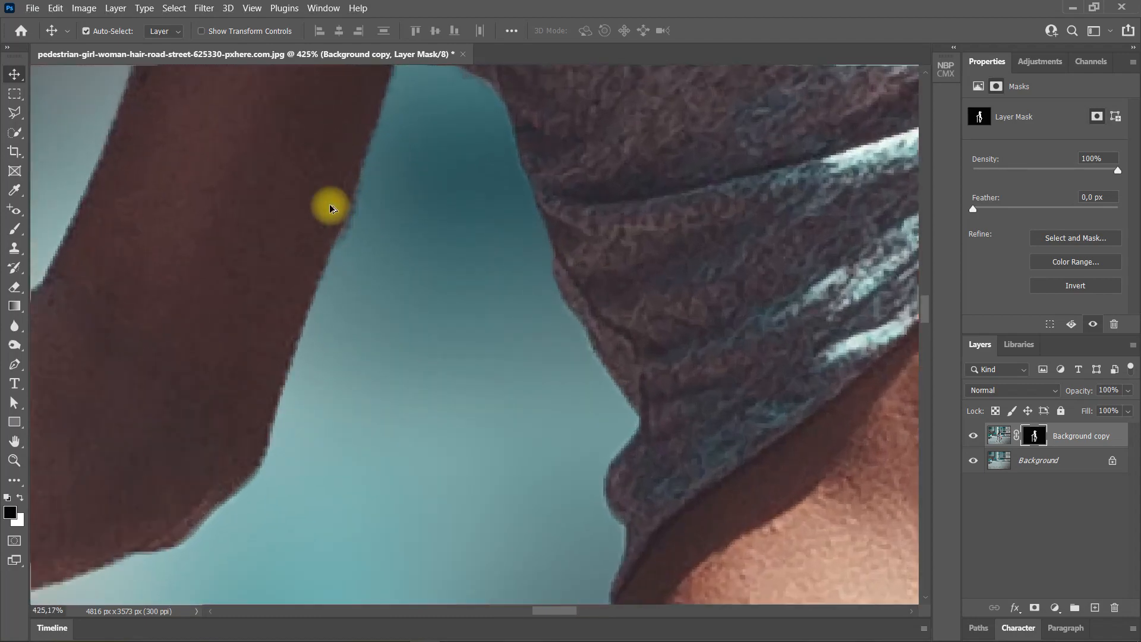
left_click(15, 229)
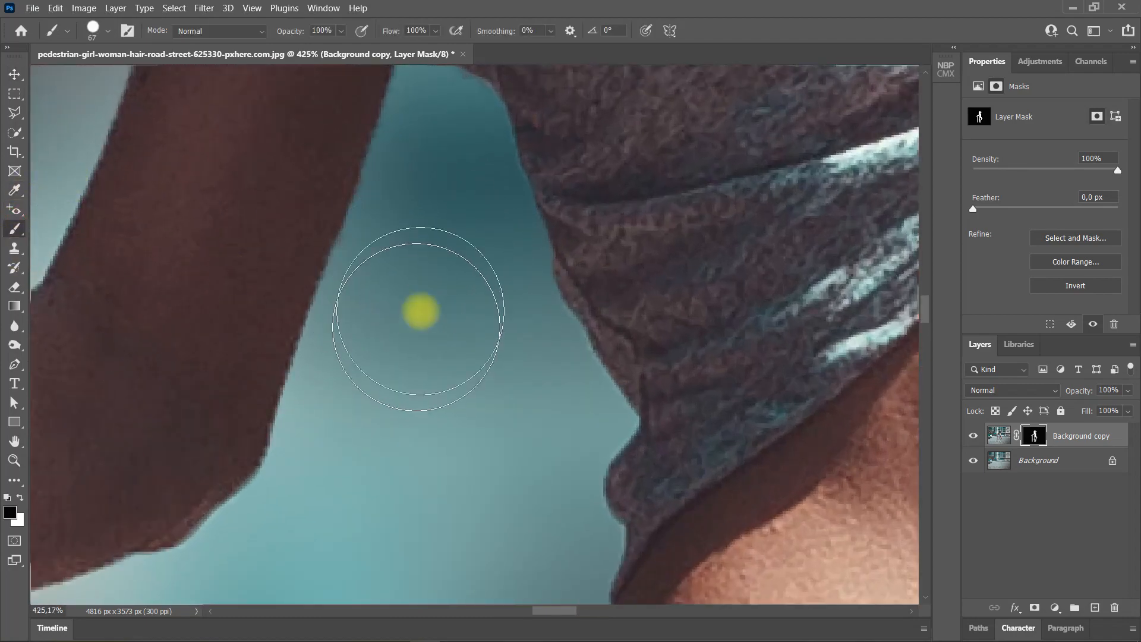
left_click_drag(429, 247, 384, 251)
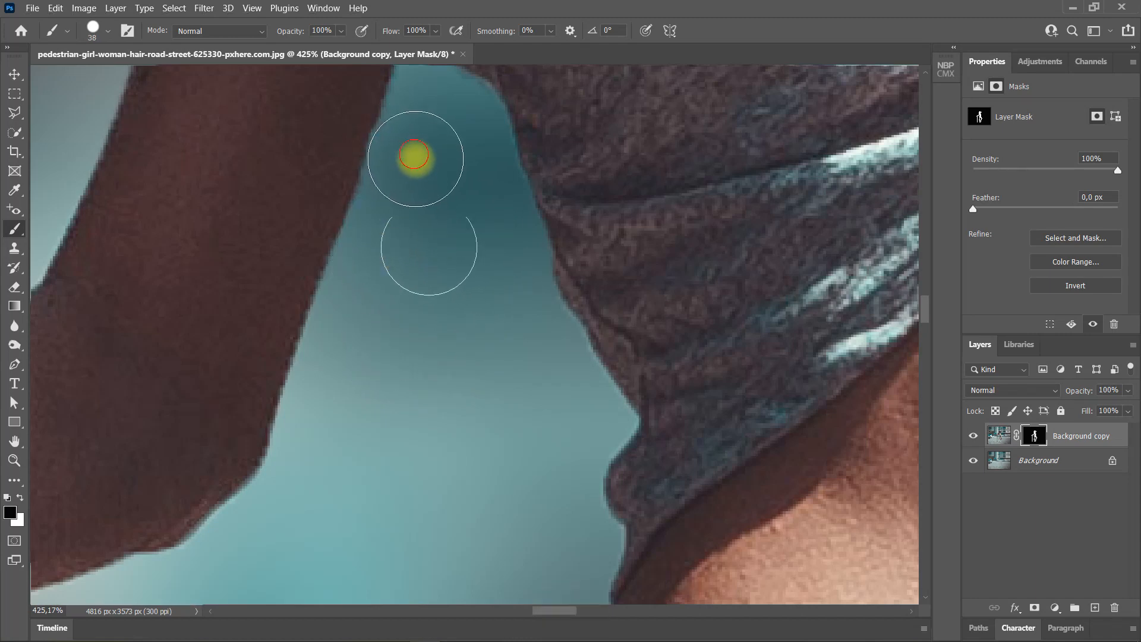
- Examine the mask edges along the inner arm, waist, shorts and legs for leftover background
scroll(470, 356, "down", 6)
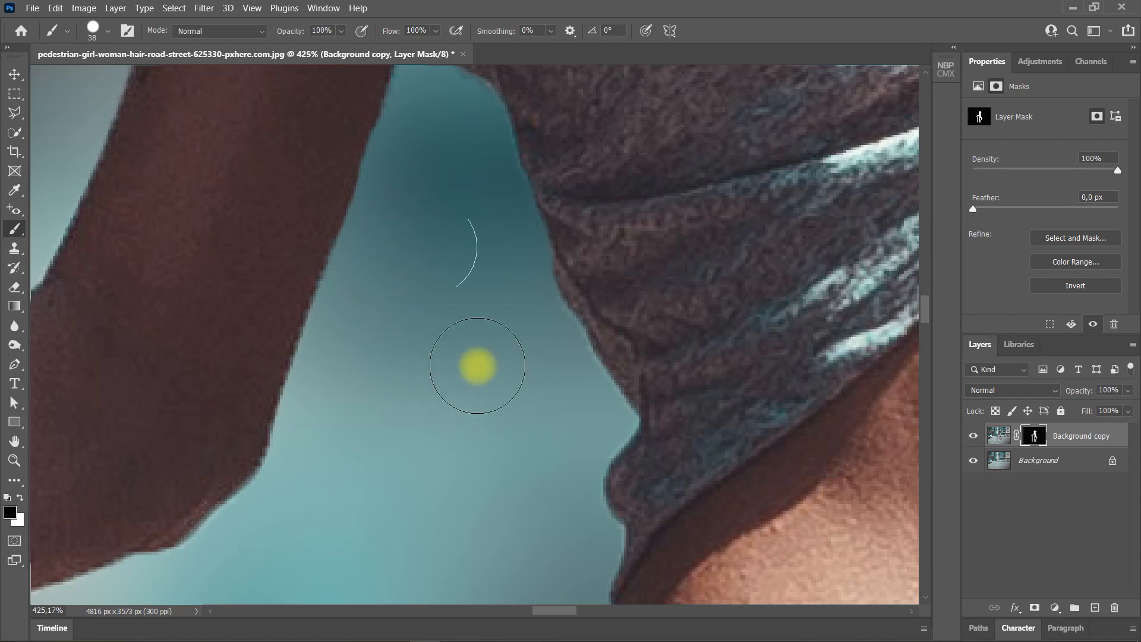
scroll(357, 459, "up", 6)
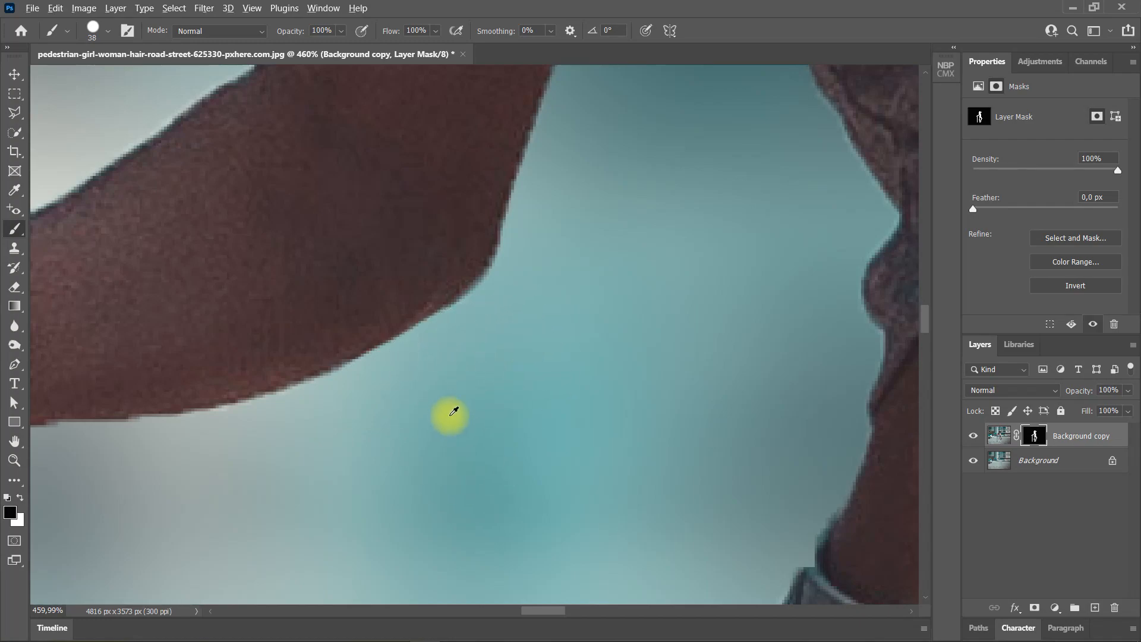
scroll(451, 410, "down", 10)
scroll(469, 395, "down", 4)
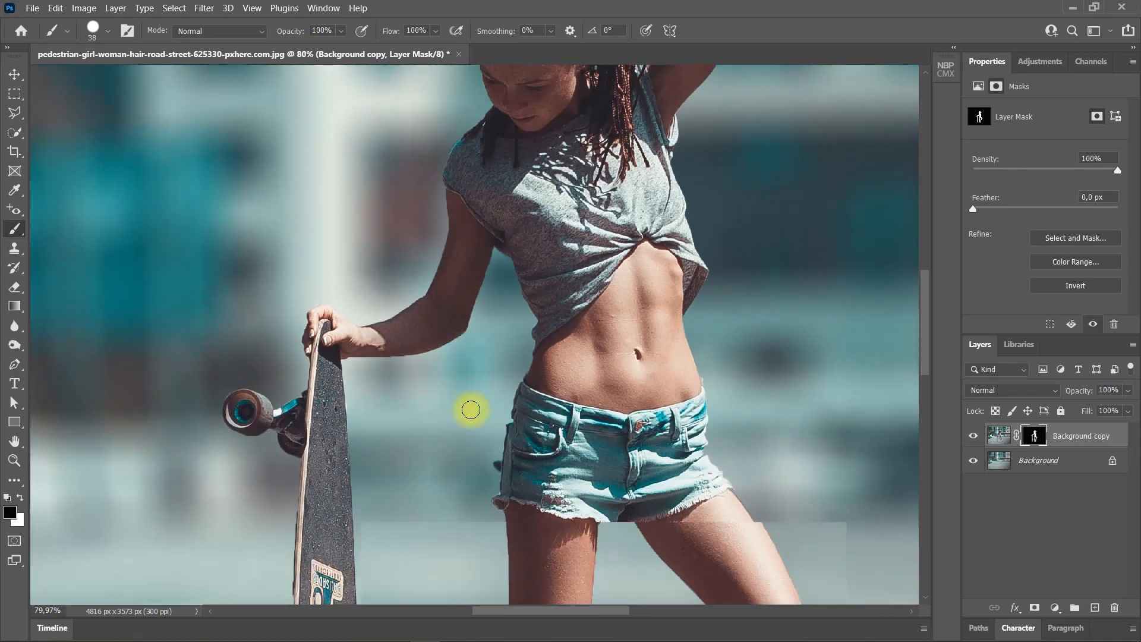
scroll(527, 315, "up", 3)
scroll(528, 315, "up", 3)
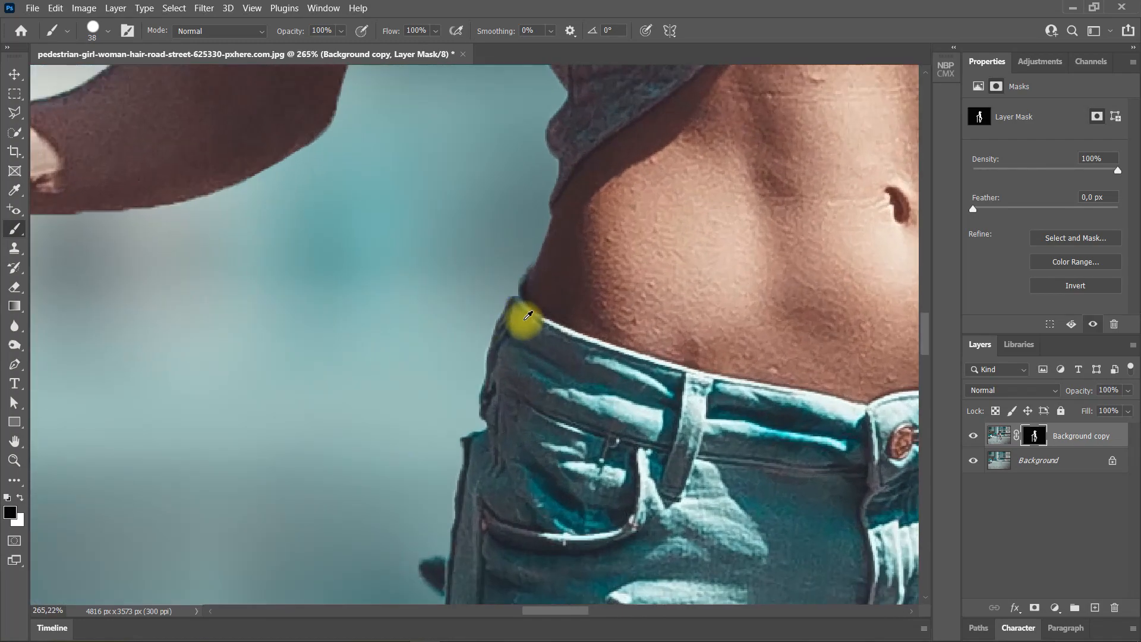
scroll(508, 404, "down", 2)
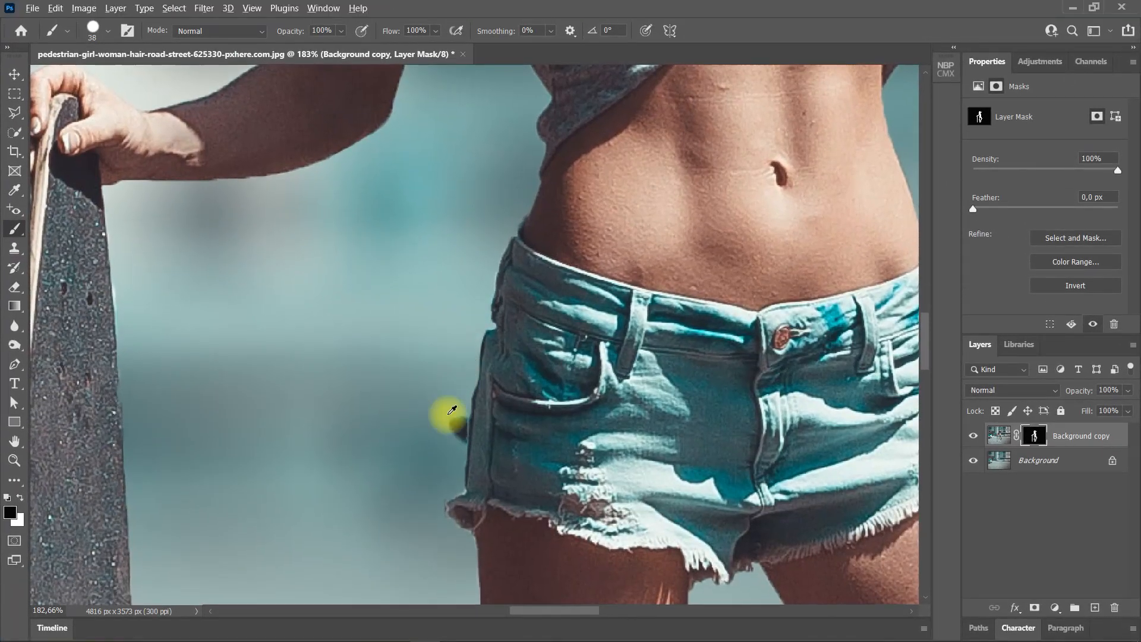
scroll(449, 408, "up", 4)
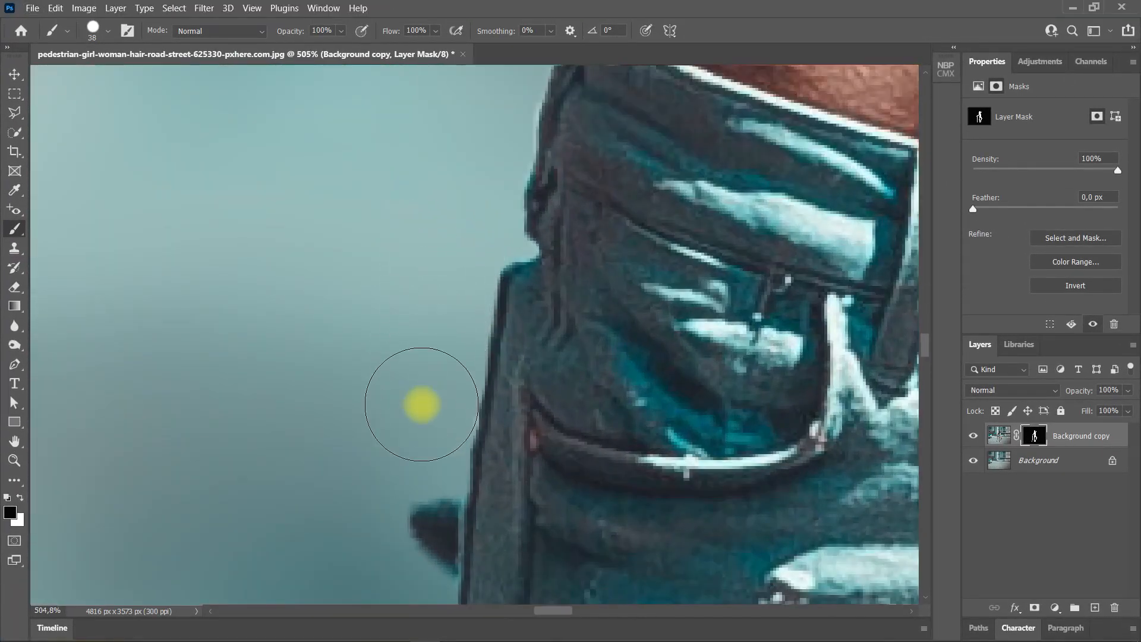
scroll(466, 222, "down", 1)
key("alt+space")
left_click(715, 5)
scroll(434, 328, "down", 5)
scroll(761, 290, "down", 2)
scroll(761, 290, "down", 4)
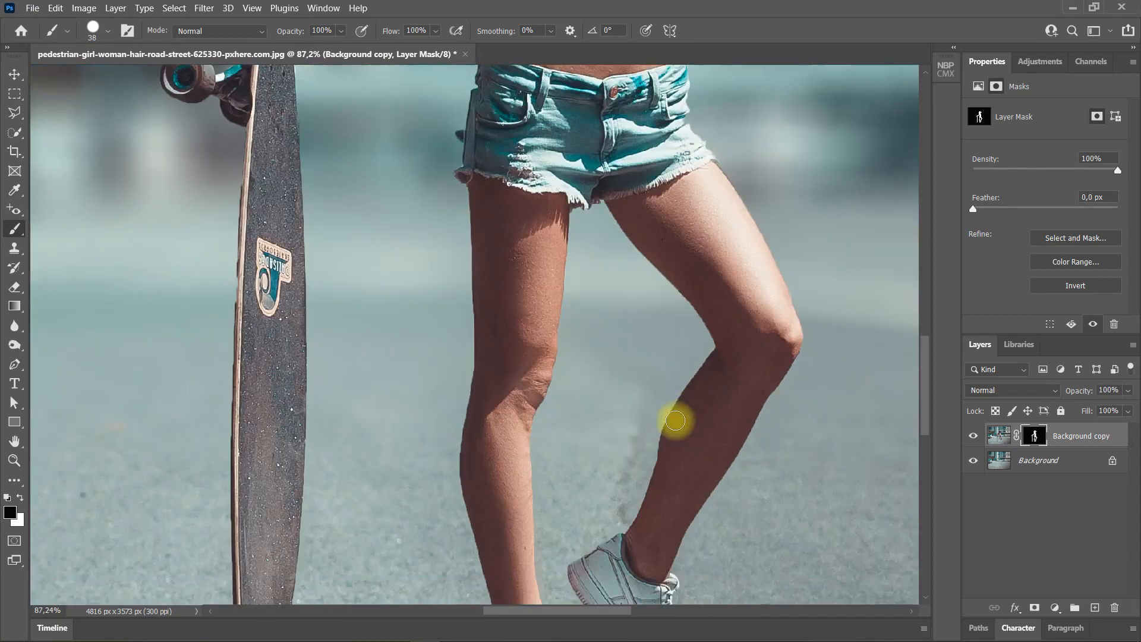
- Paint white on the Background copy mask along the skateboard's wooden edge beside and just below the sticker
scroll(228, 152, "up", 4)
left_click(19, 497)
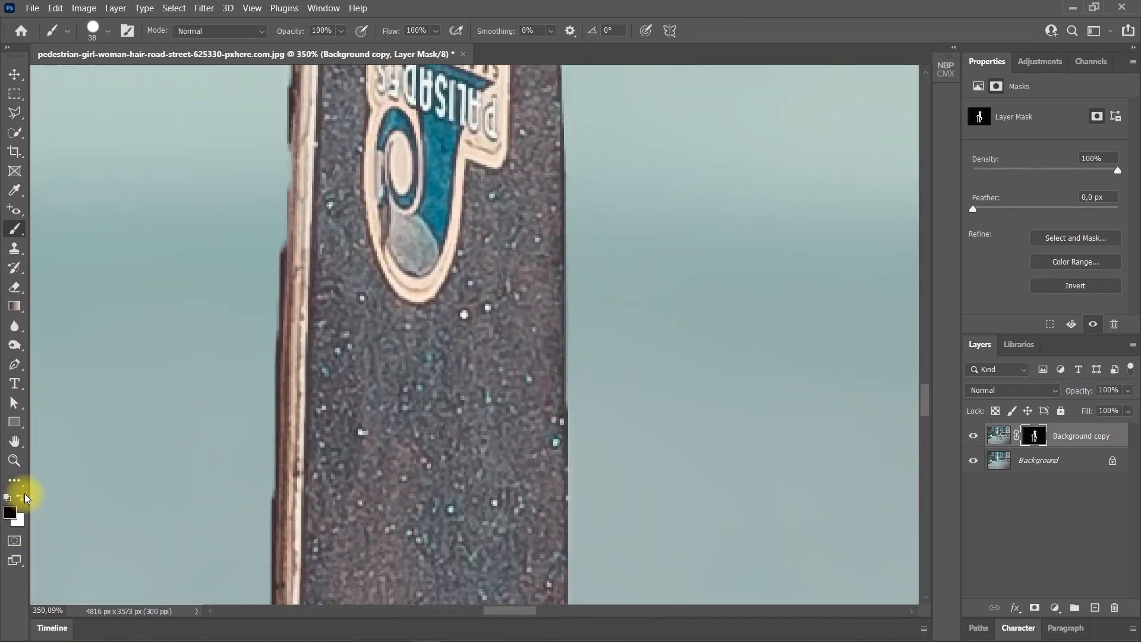
scroll(326, 204, "up", 1)
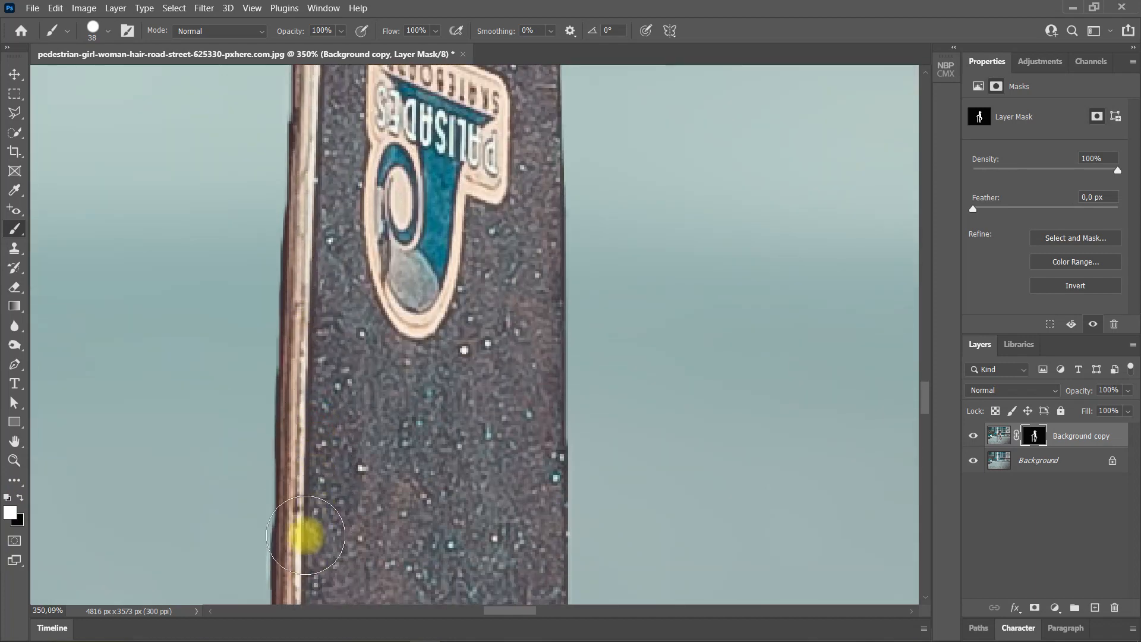
left_click_drag(301, 523, 301, 158)
key("x")
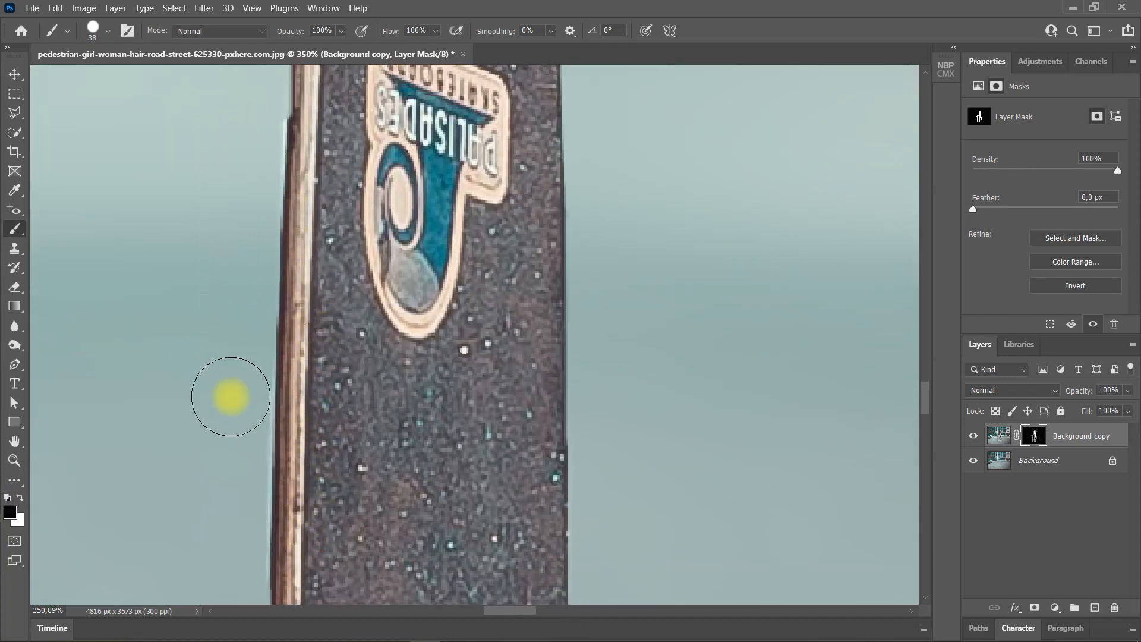
- Paint white on the mask to restore the skateboard's wooden edge from the sticker up towards the upper wheel
scroll(255, 277, "up", 4)
scroll(255, 278, "up", 2)
key("x")
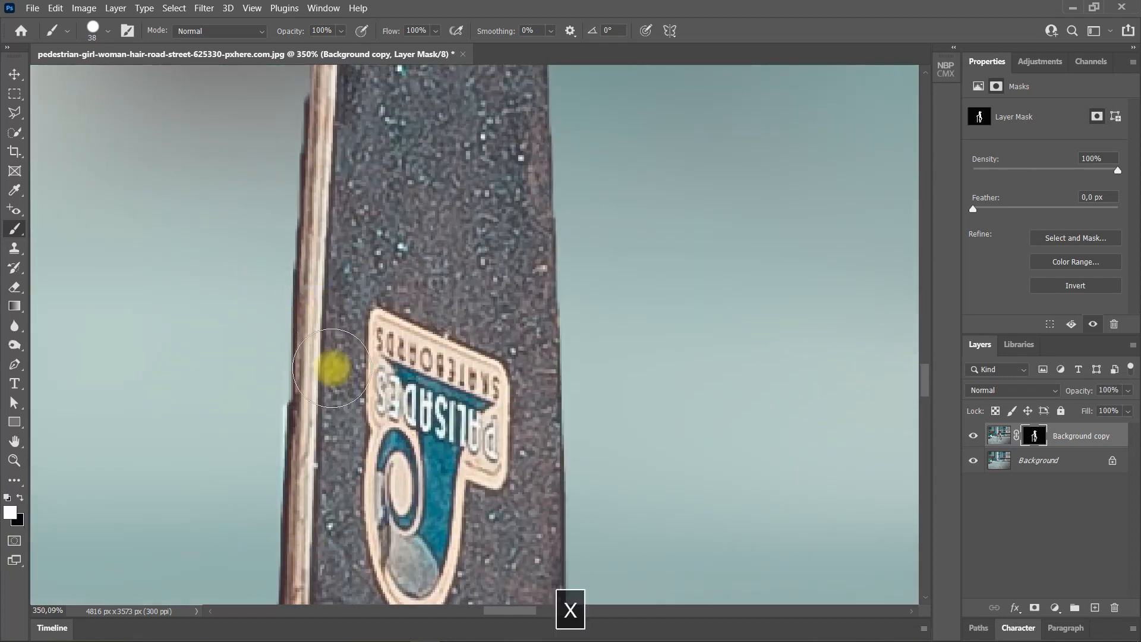
left_click_drag(329, 411, 325, 113)
key("x")
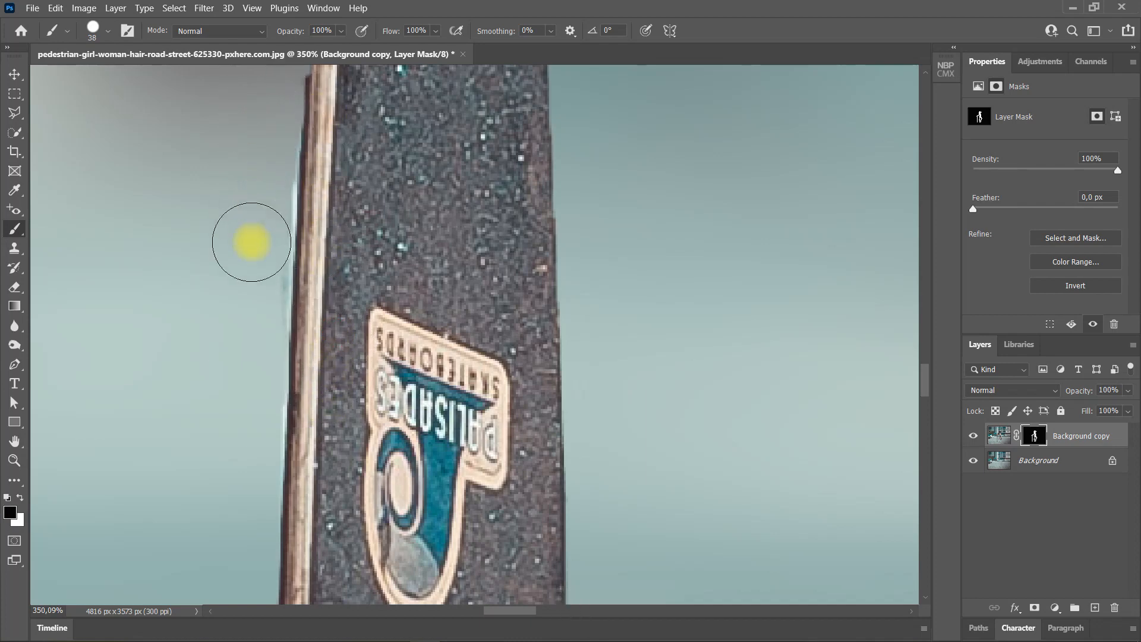
scroll(234, 321, "up", 6)
key("x")
mouse_move(350, 322)
left_mouse_down()
mouse_move(362, 232)
mouse_move(345, 363)
left_mouse_up()
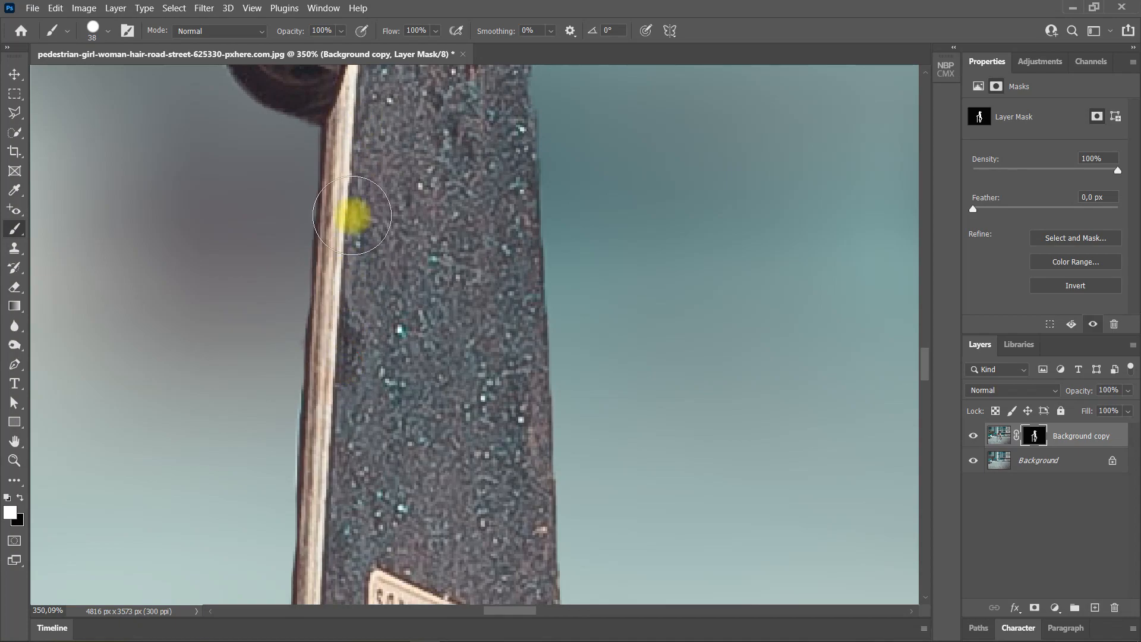
key("x")
- Paint white on the mask over the model's white shoes to restore their edges
scroll(410, 306, "down", 5)
left_click_drag(684, 492, 591, 357)
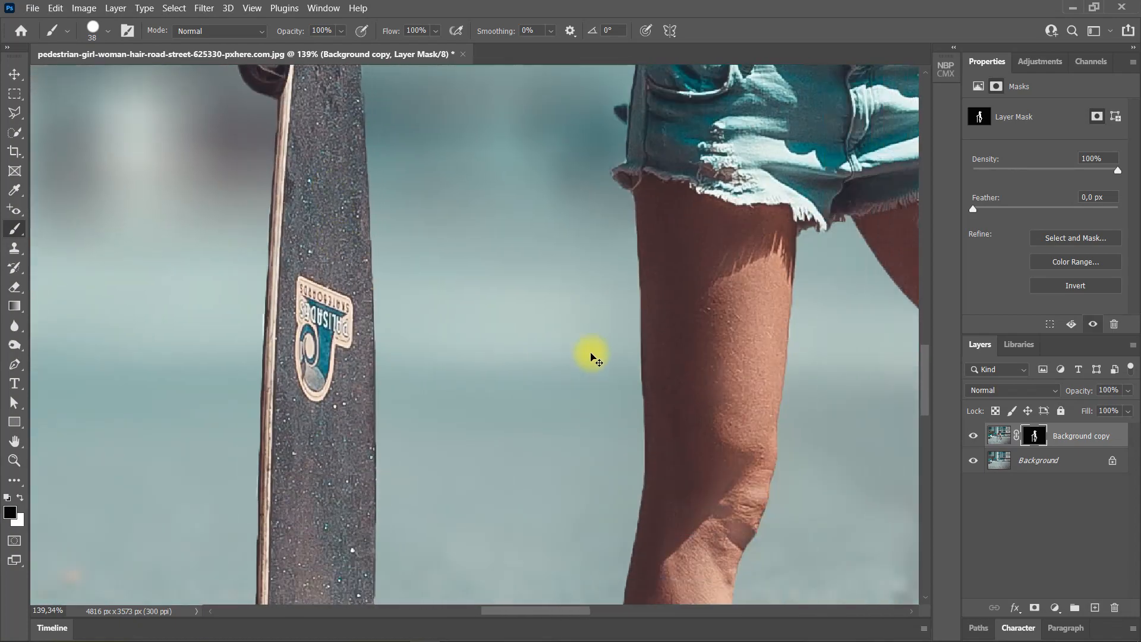
left_click_drag(779, 360, 555, 380)
left_click_drag(815, 350, 612, 349)
left_click_drag(533, 594, 523, 438)
scroll(523, 438, "down", 6)
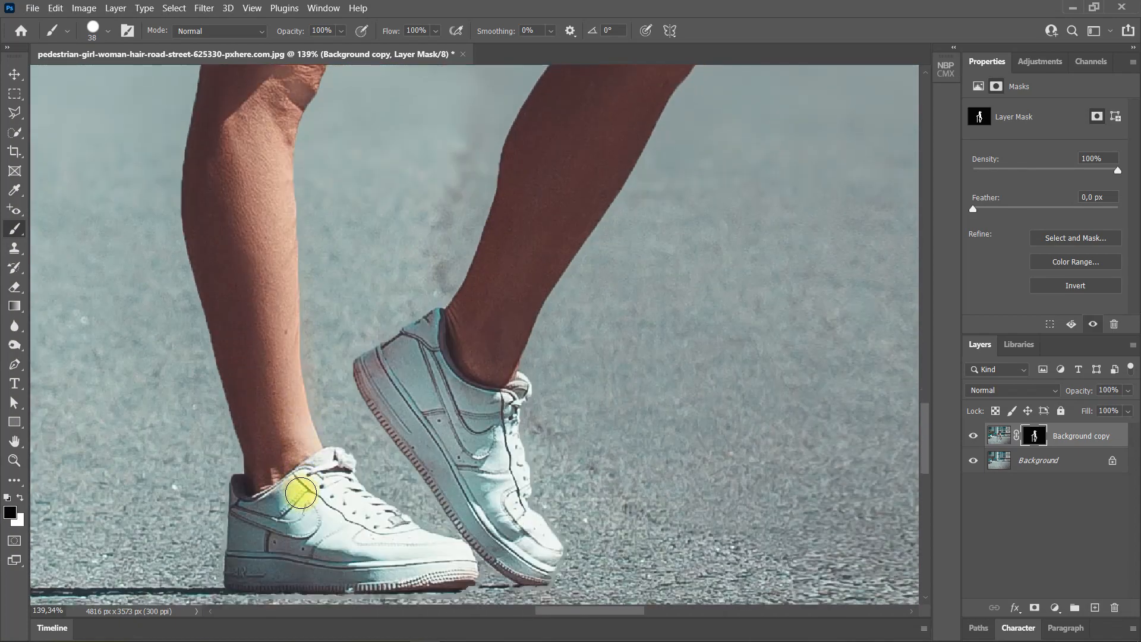
key("x")
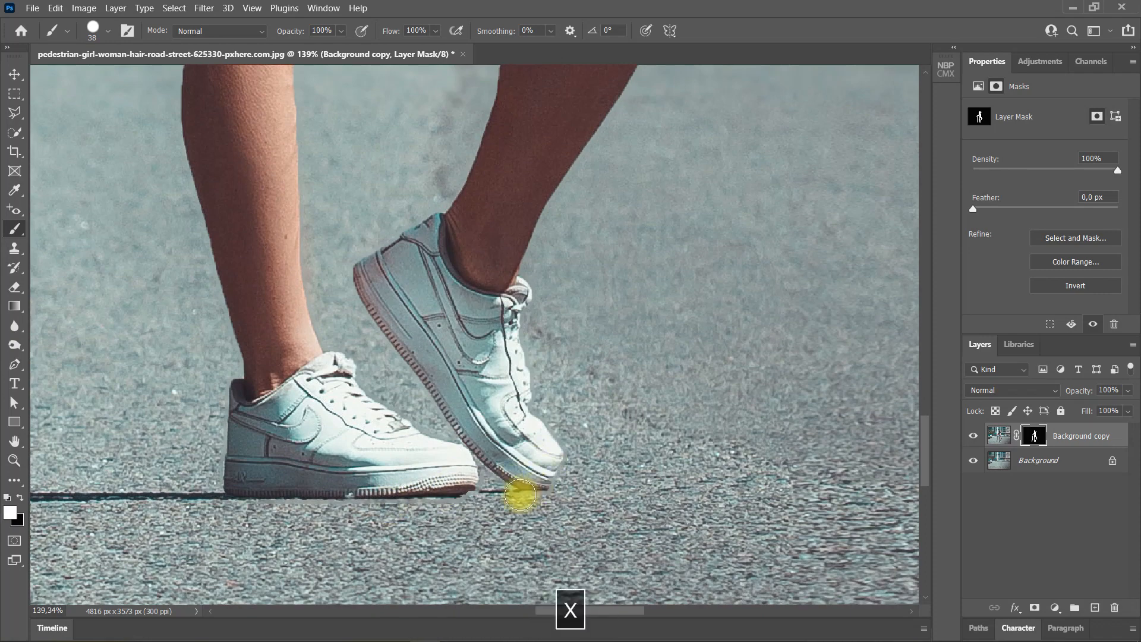
scroll(535, 484, "up", 6)
mouse_move(196, 537)
left_mouse_down()
mouse_move(434, 504)
mouse_move(594, 509)
mouse_move(723, 374)
mouse_move(471, 461)
mouse_move(339, 322)
left_mouse_up()
scroll(262, 255, "down", 4)
left_click_drag(78, 425, 410, 479)
scroll(271, 381, "up", 2)
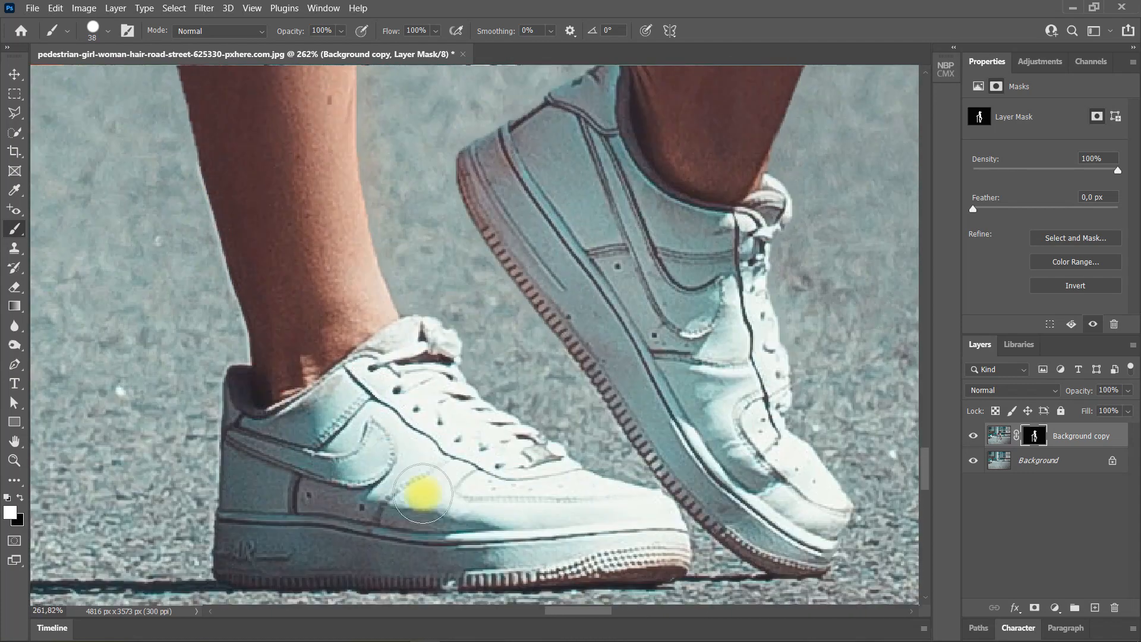
- Touch up the mask along the skateboard's lower wooden edge above the bottom wheel, undoing the stray black stroke
scroll(407, 509, "down", 5)
scroll(119, 588, "left", 3)
scroll(118, 589, "left", 2)
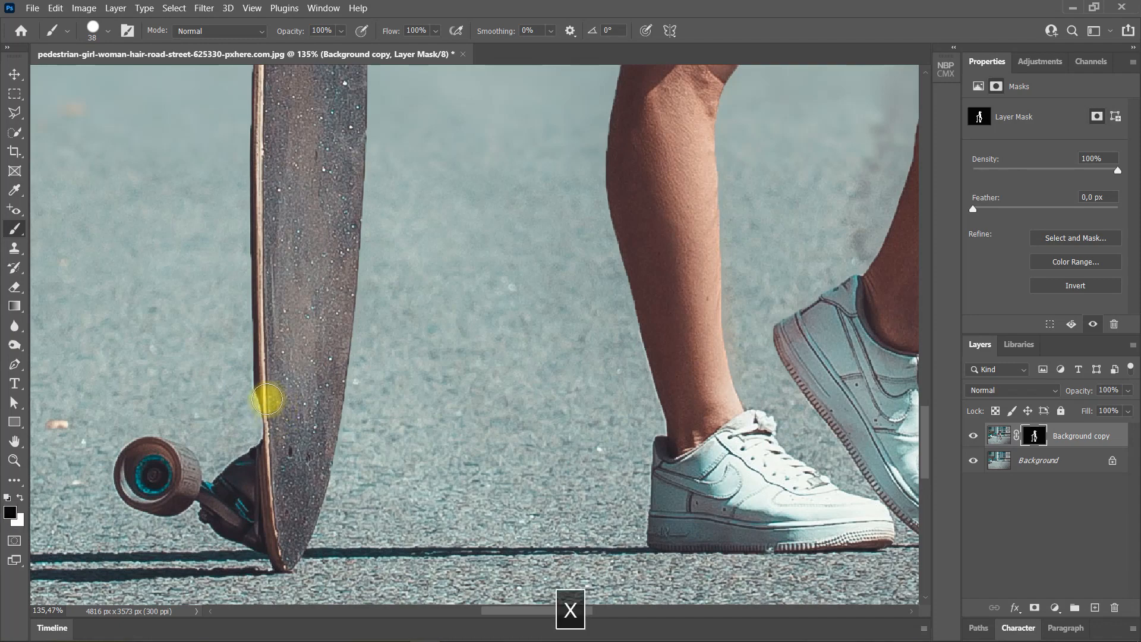
key("z")
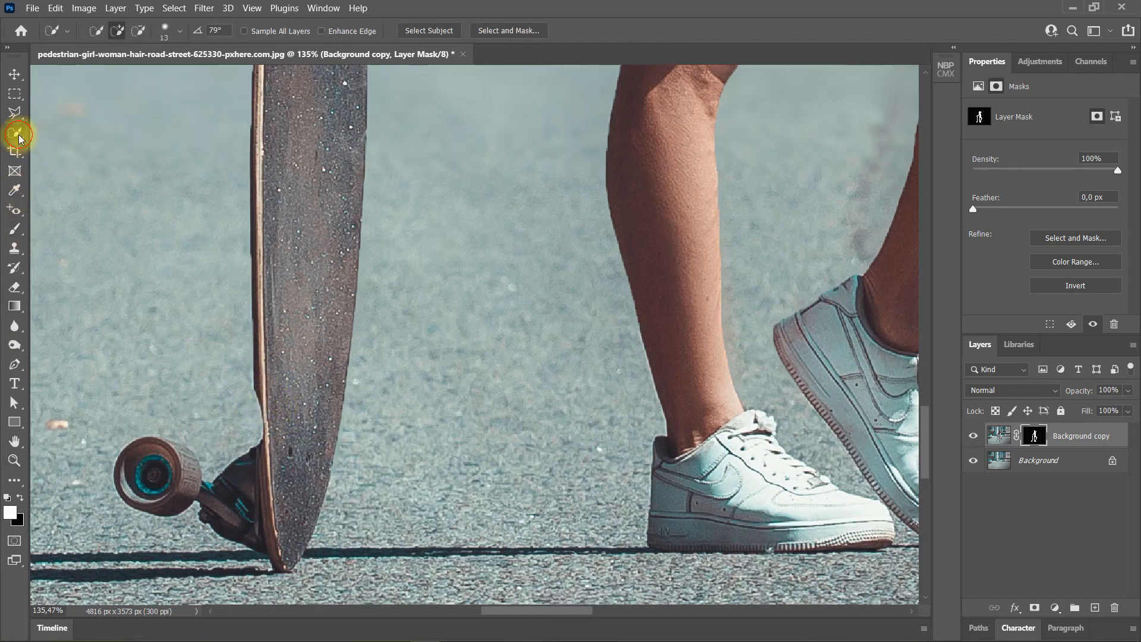
left_click(13, 229)
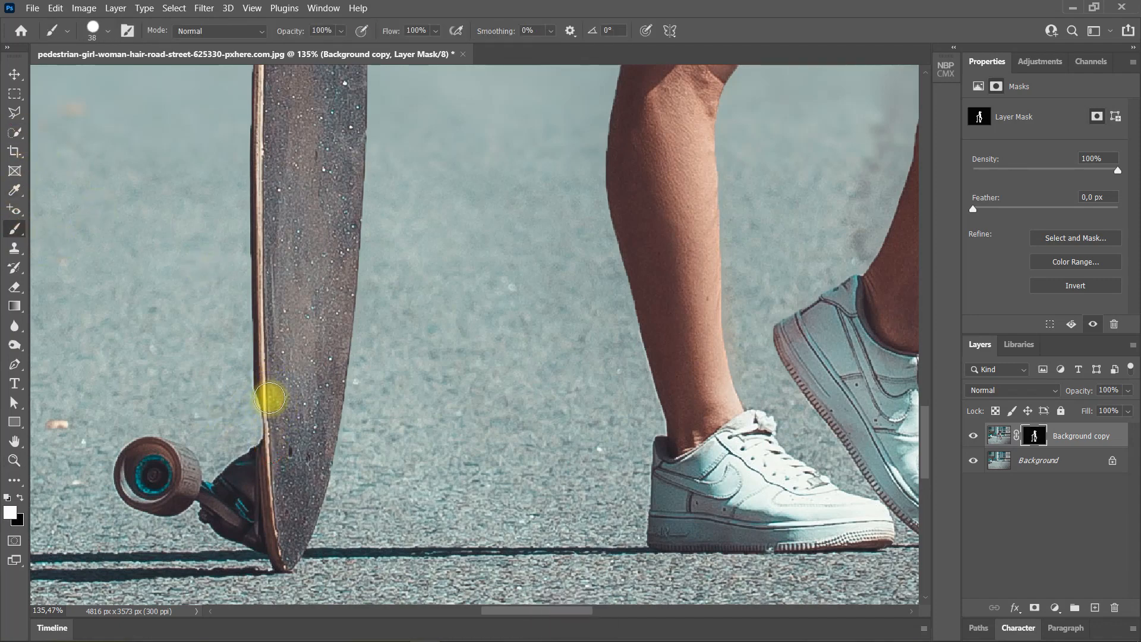
left_click_drag(243, 391, 237, 366)
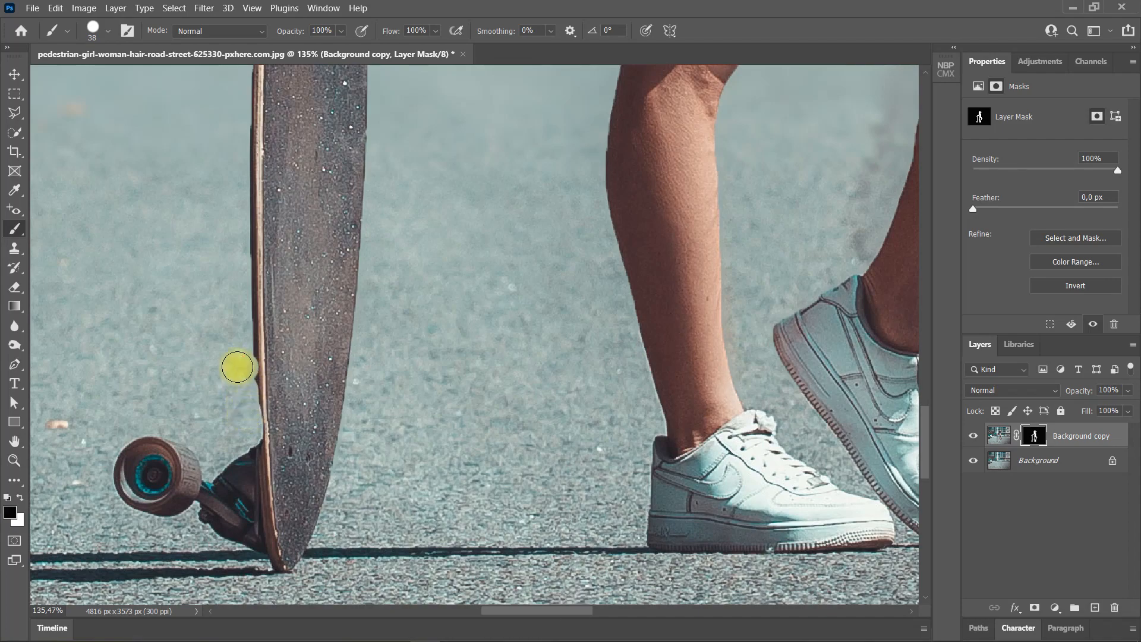
key("ctrl+z")
scroll(209, 394, "up", 5)
mouse_move(263, 248)
left_mouse_down()
mouse_move(276, 271)
mouse_move(282, 368)
mouse_move(302, 348)
mouse_move(283, 372)
mouse_move(286, 420)
mouse_move(286, 341)
mouse_move(290, 420)
left_mouse_up()
- Make the Background copy layer's image active, fit the photo in view and add a Color Balance adjustment layer
scroll(309, 374, "down", 11)
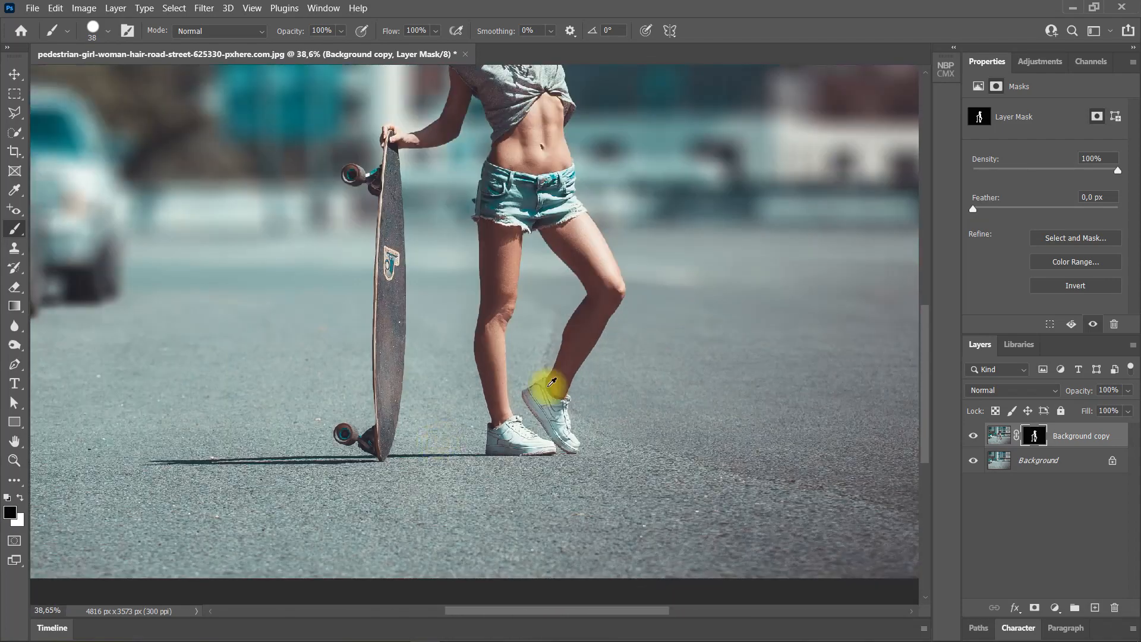
left_click_drag(550, 384, 542, 555)
left_click(998, 437)
key("ctrl+0")
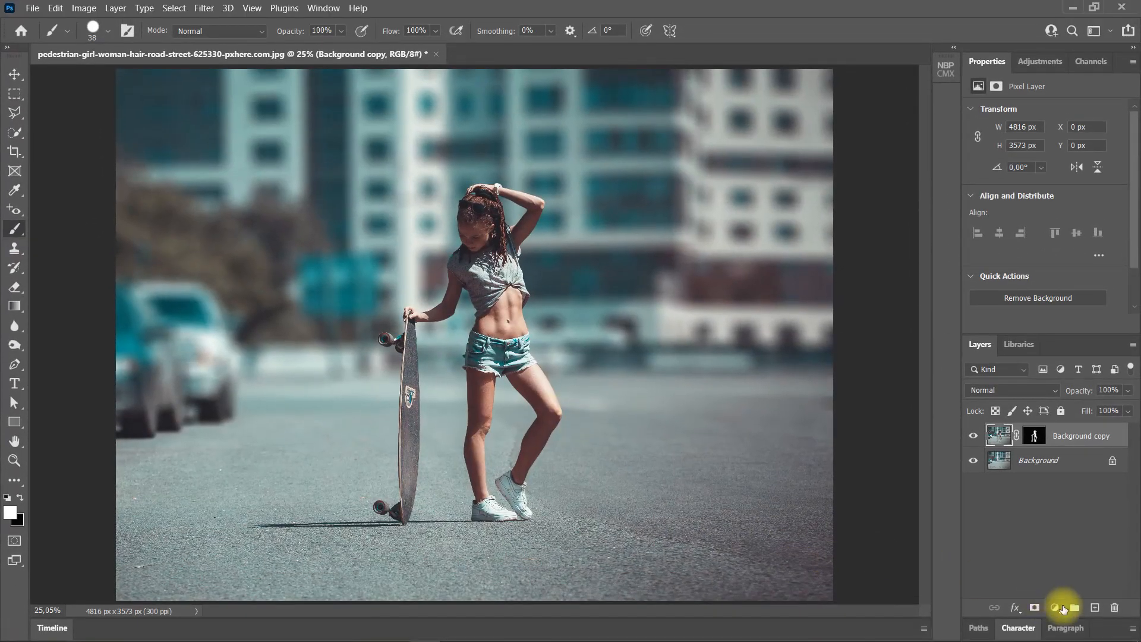
left_click(1062, 608)
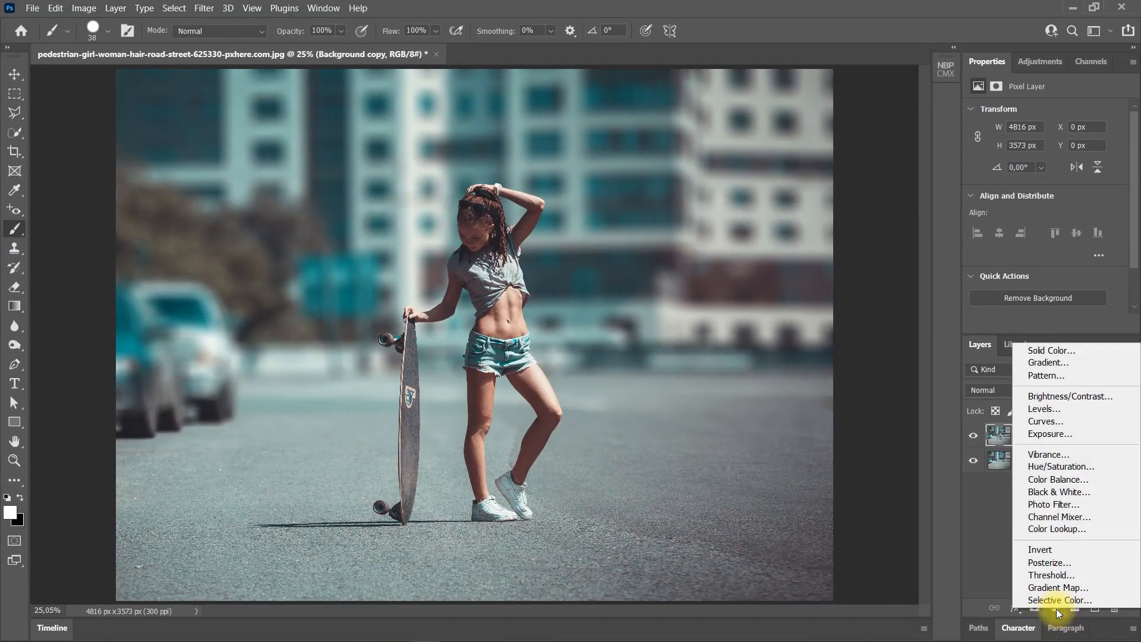
left_click(1061, 481)
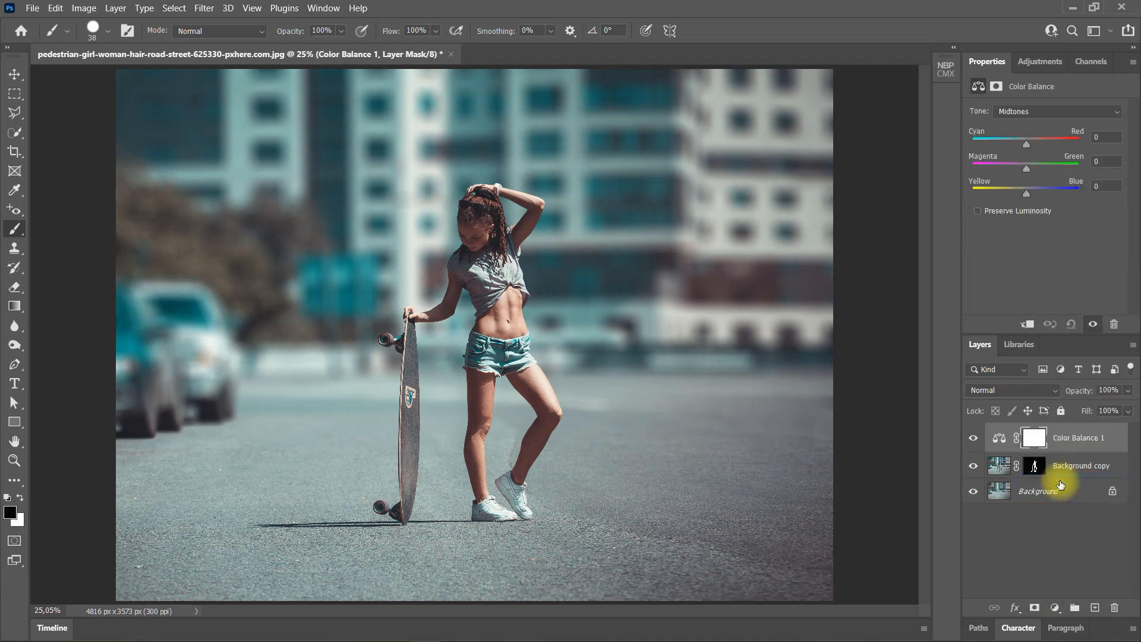
- Set the Color Balance midtones to -20 on Cyan/Red and +15 on Yellow/Blue
left_click(1028, 143)
left_click_drag(1028, 144, 1014, 151)
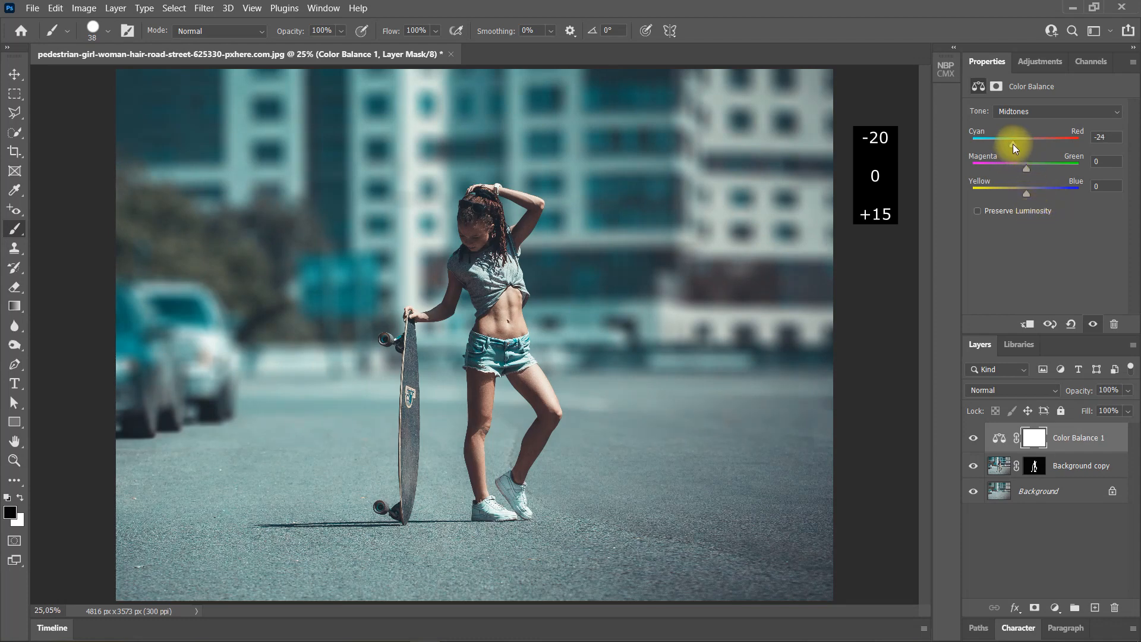
left_click_drag(1013, 143, 1016, 144)
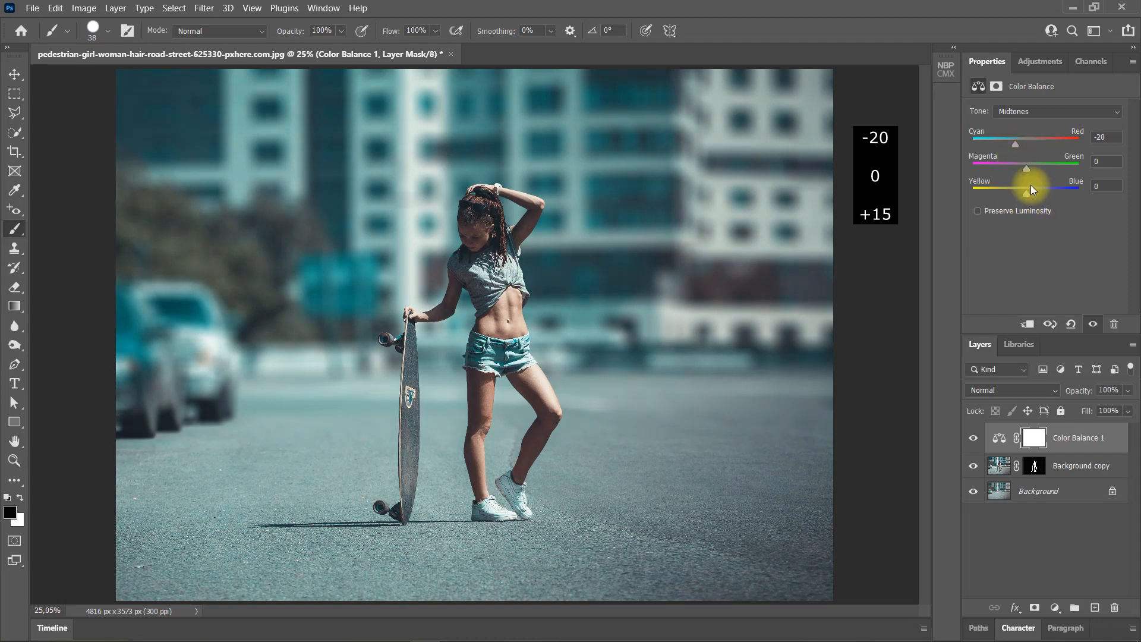
left_click_drag(1026, 194, 1033, 194)
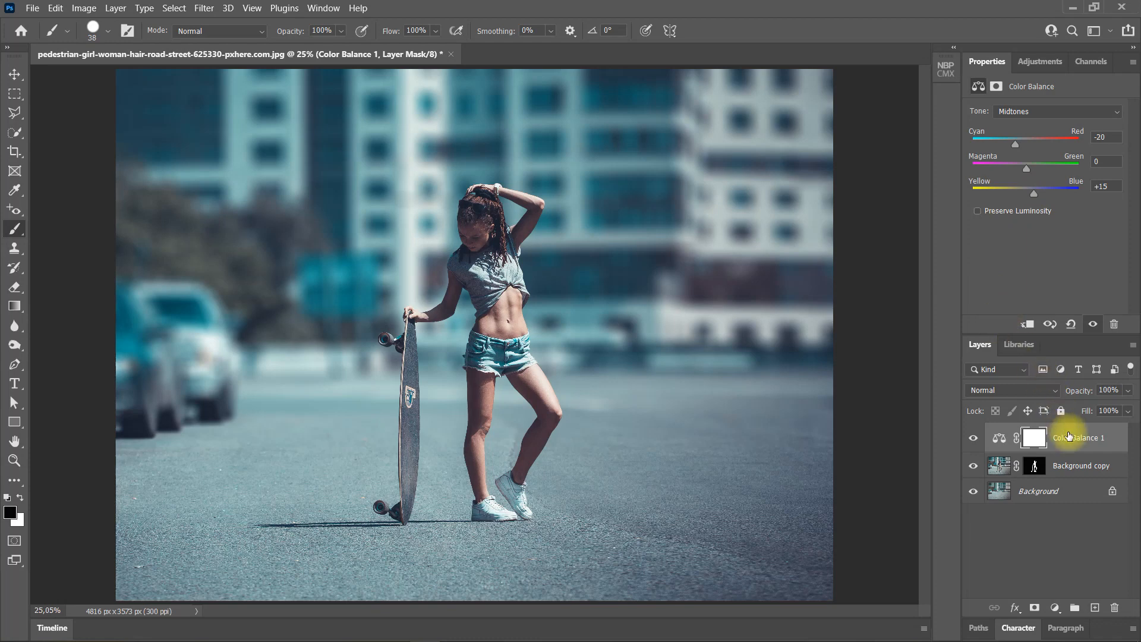
- Stamp all visible layers into a new top layer and darken its corners with a Lens Correction custom vignette amount of -40
key("ctrl+alt+shift+e")
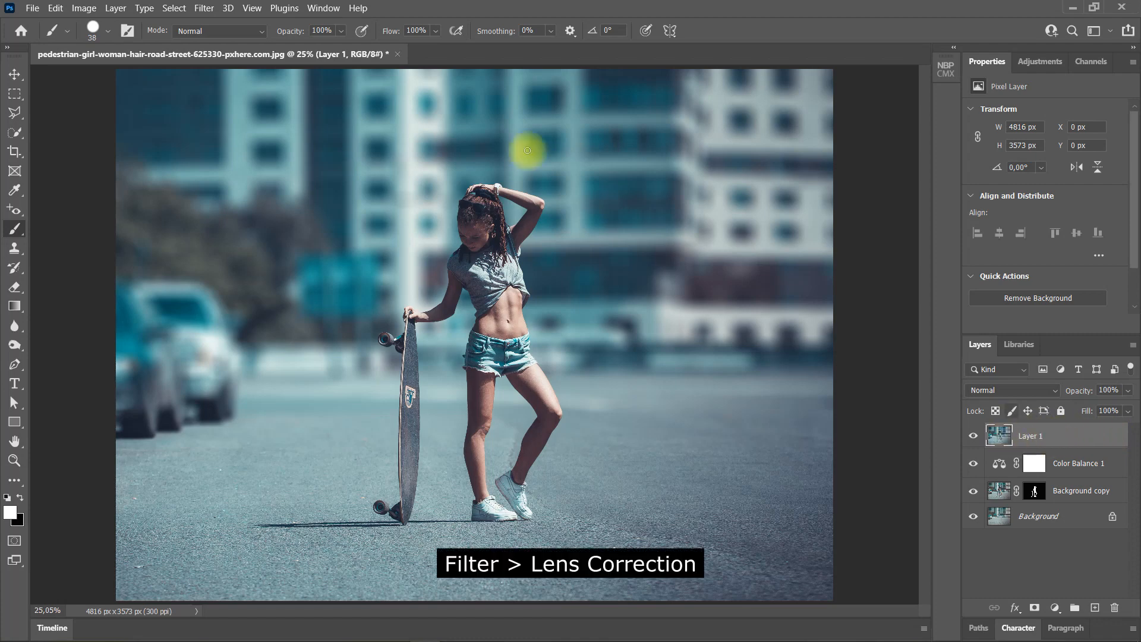
left_click(204, 8)
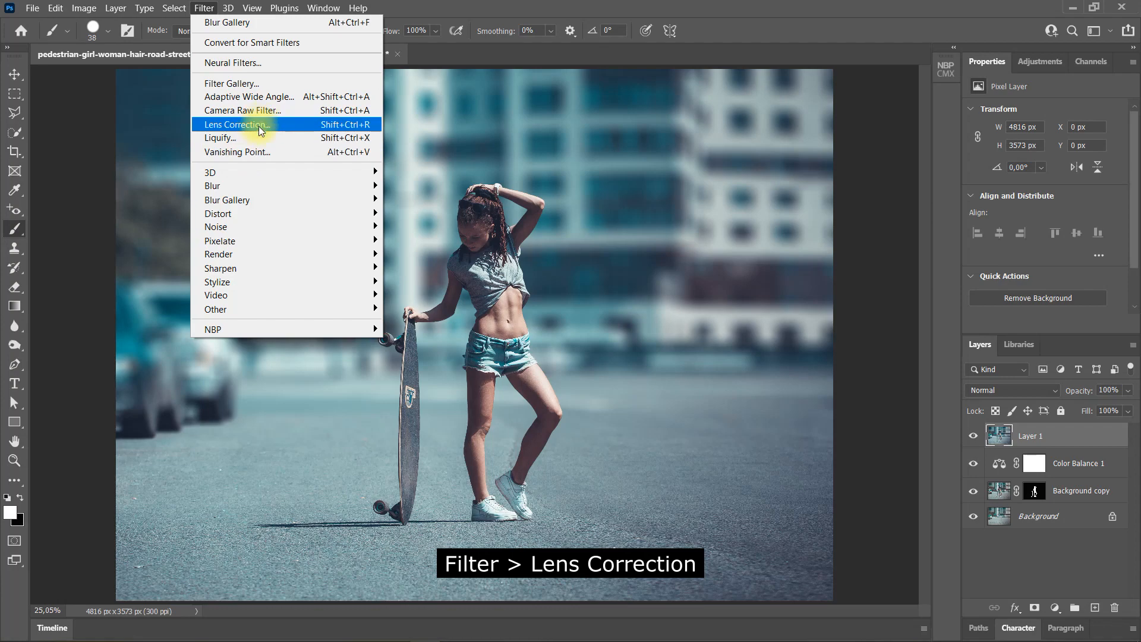
left_click(260, 130)
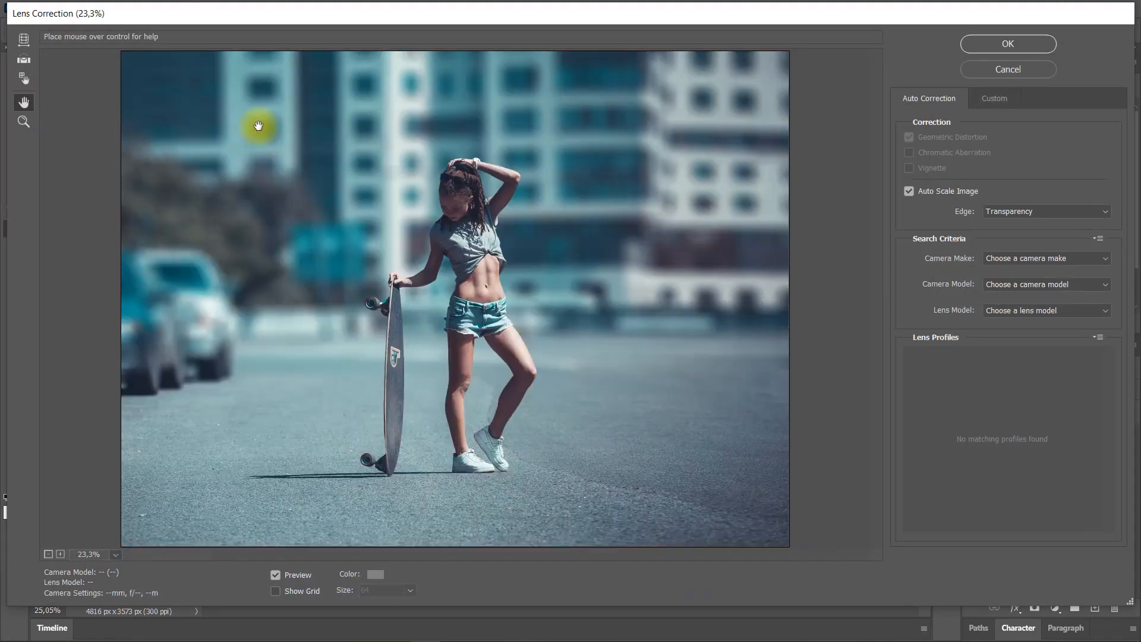
left_click(1001, 100)
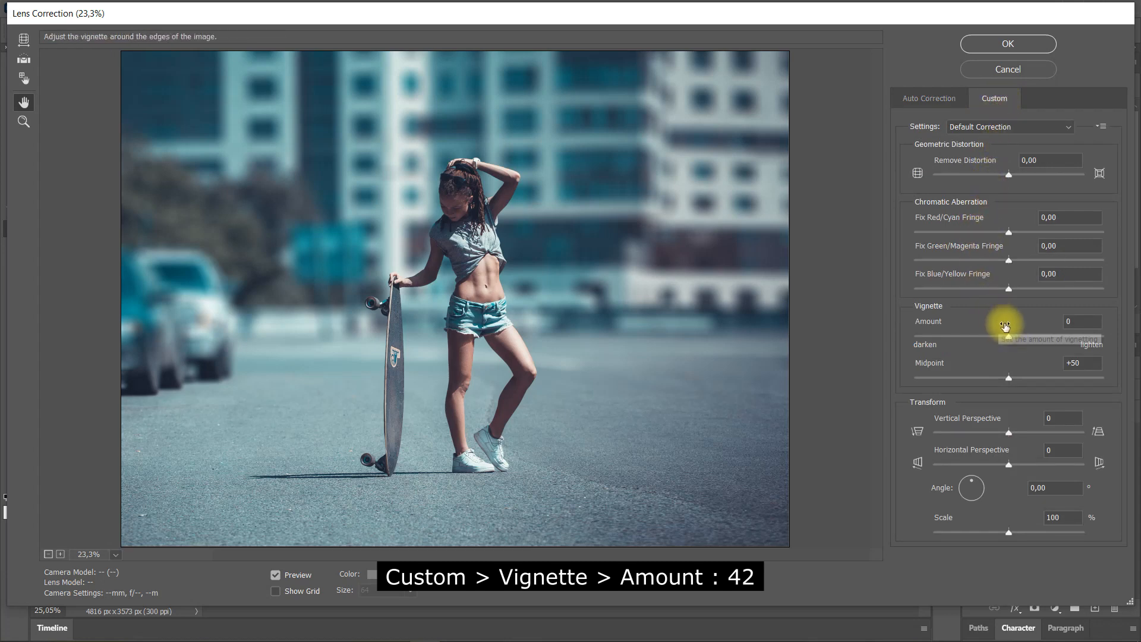
left_click_drag(1009, 336, 972, 337)
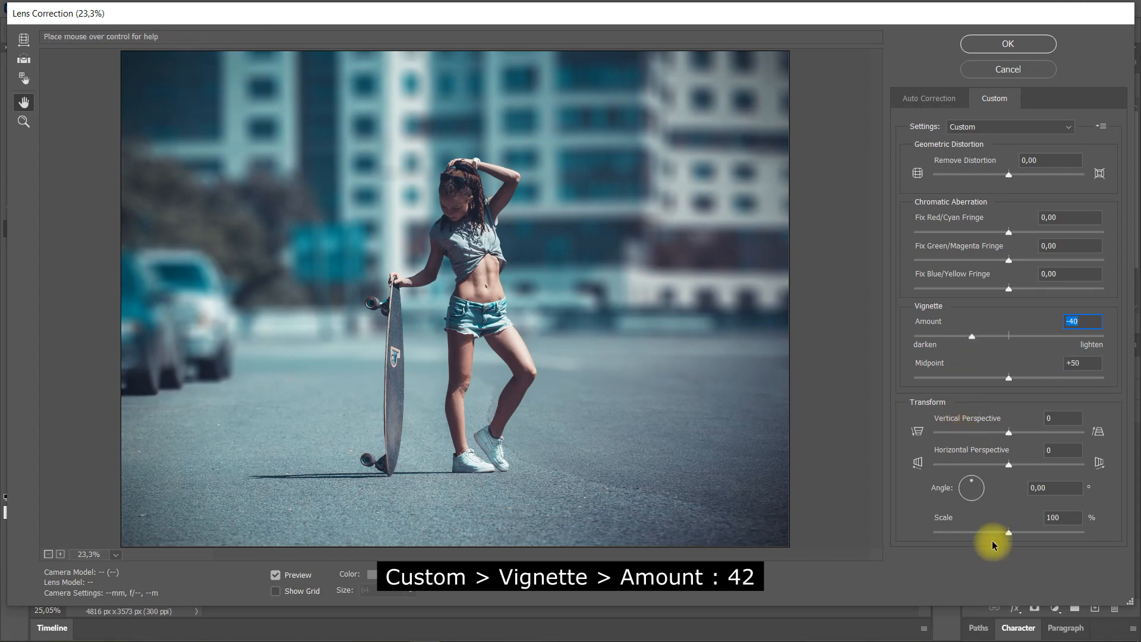
left_click(993, 44)
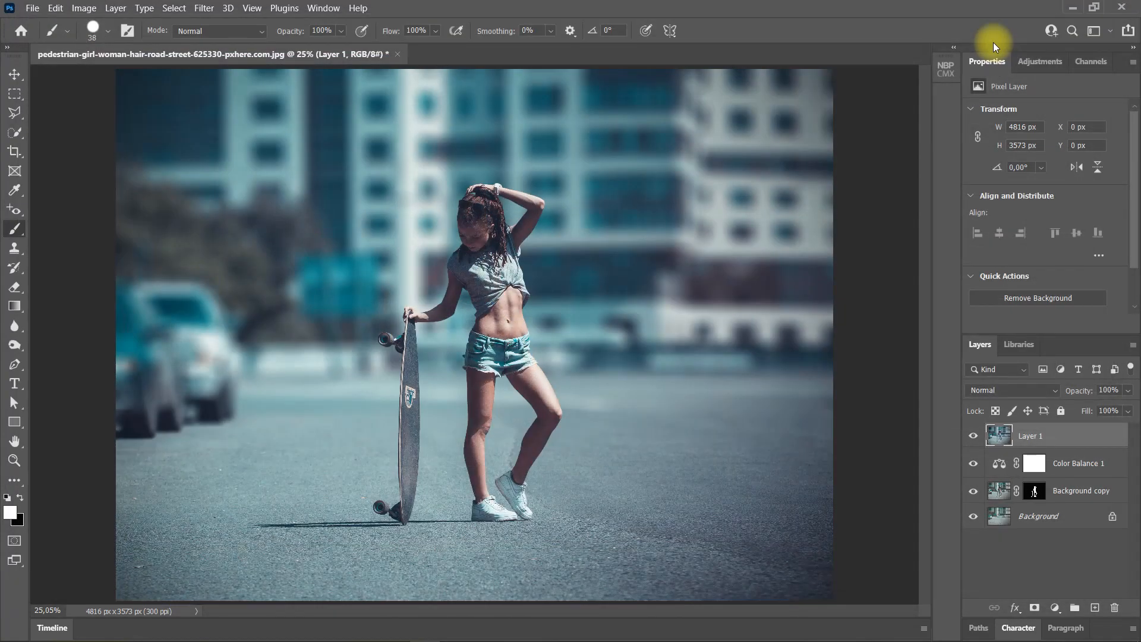
- Create a new top layer in Soft Light mode filled with the neutral colour (50% gray)
left_click(1095, 608, "alt")
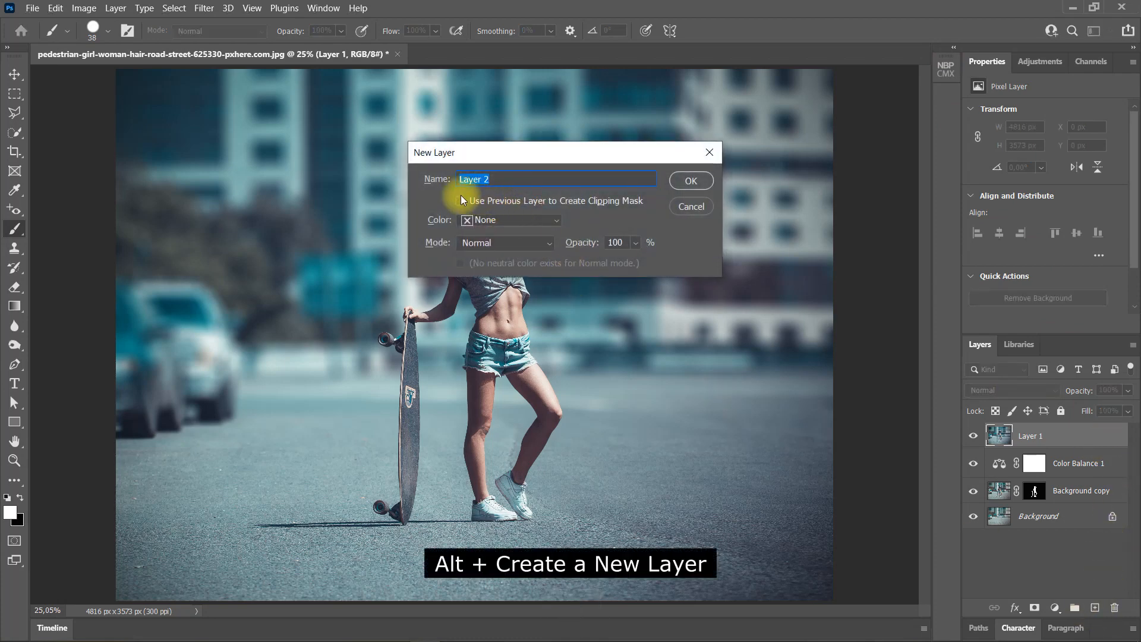
left_click(512, 245)
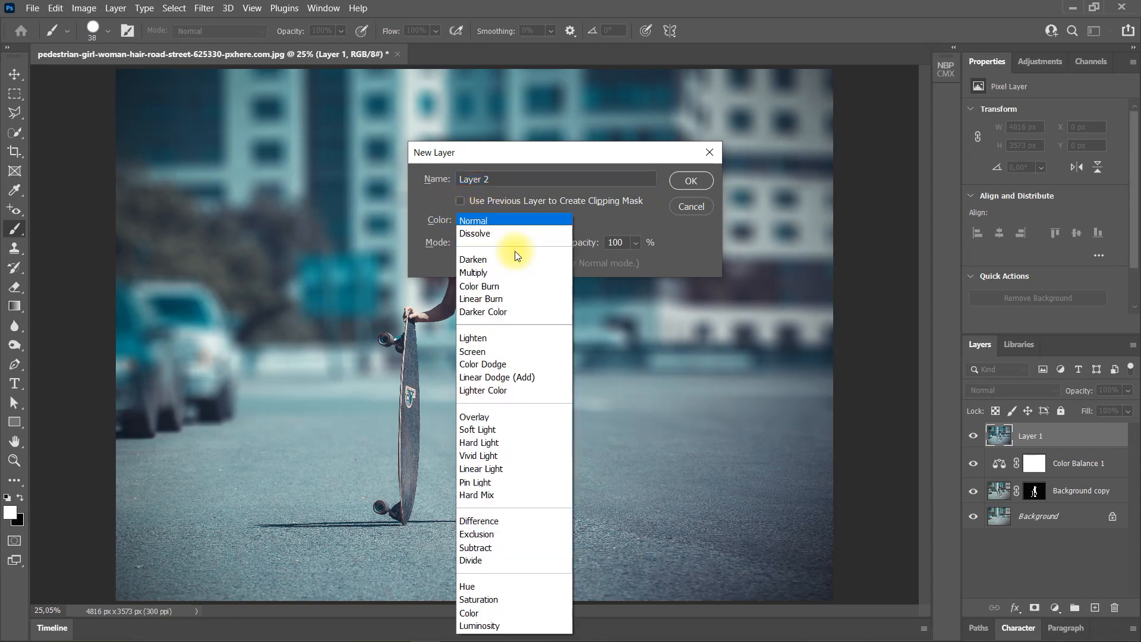
left_click(527, 431)
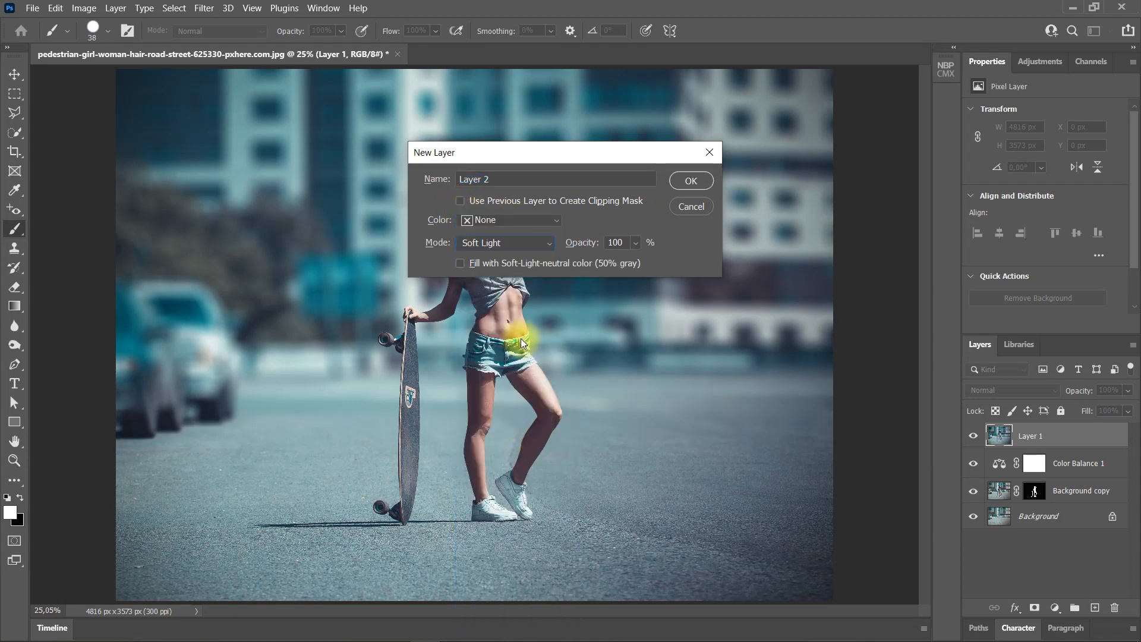
left_click(462, 266)
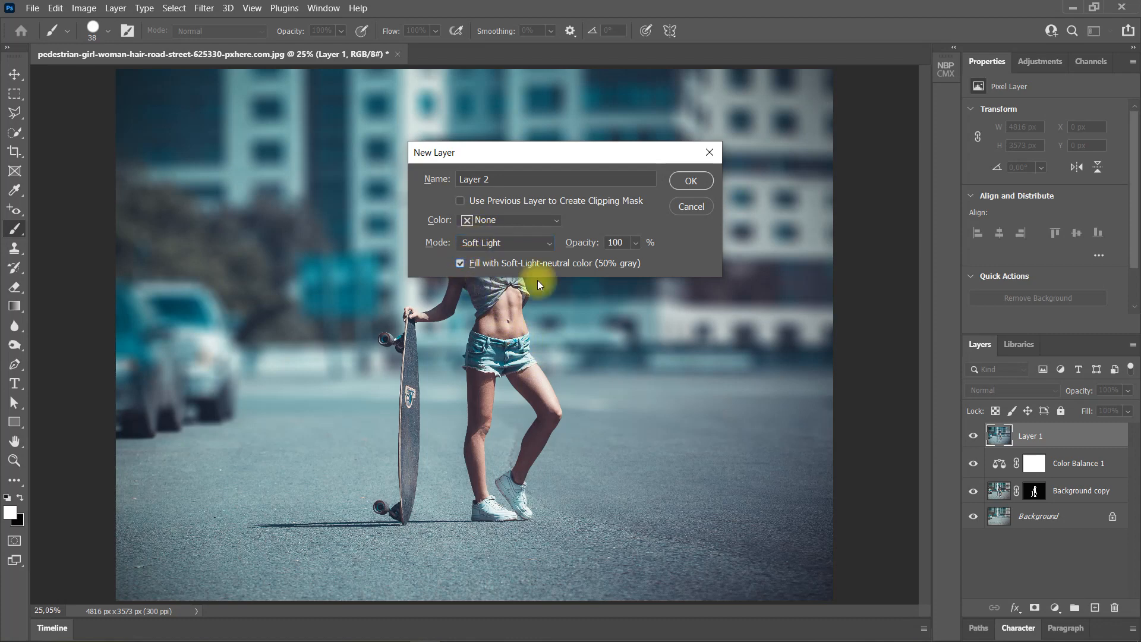
left_click(697, 189)
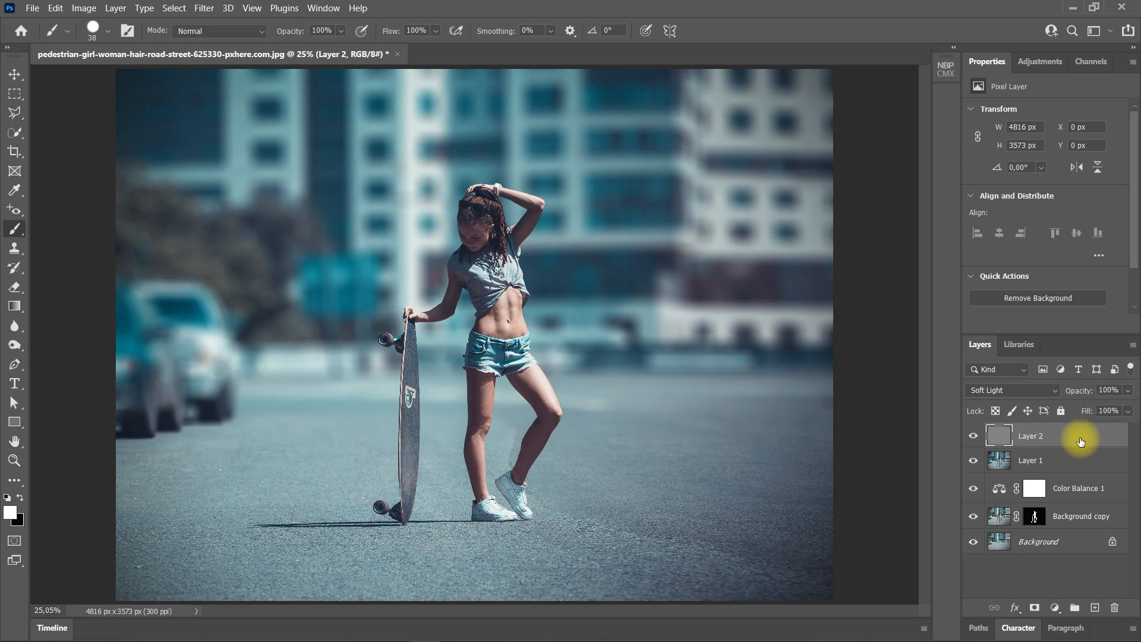
- Apply Add Noise to the gray layer with amount 5,35%, Gaussian distribution and Monochromatic enabled
left_click(202, 8)
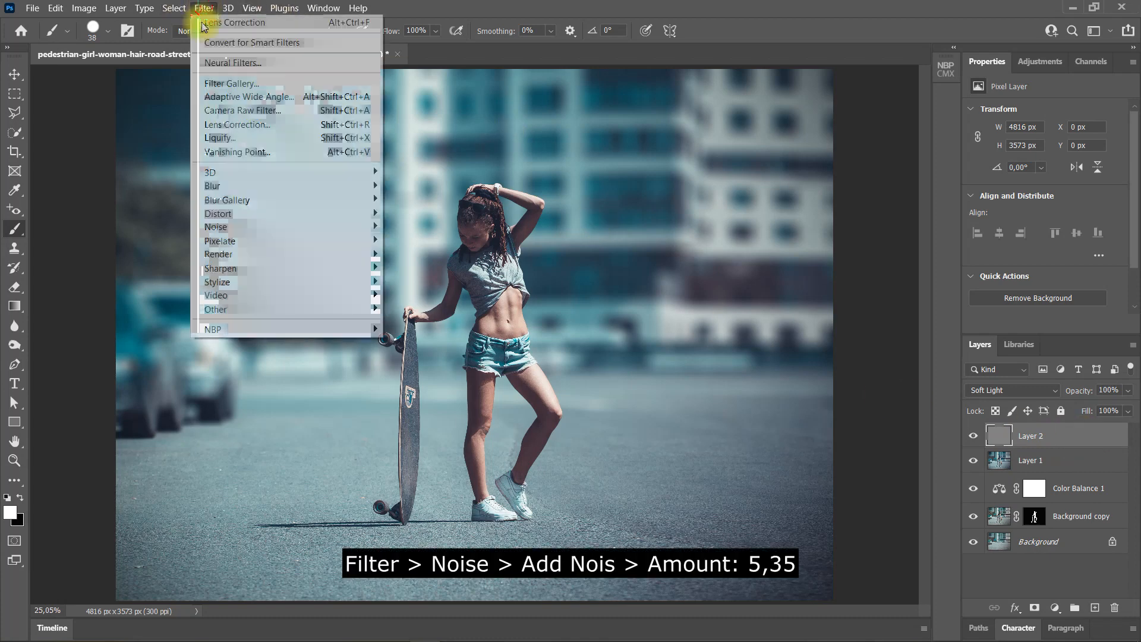
left_click(256, 231)
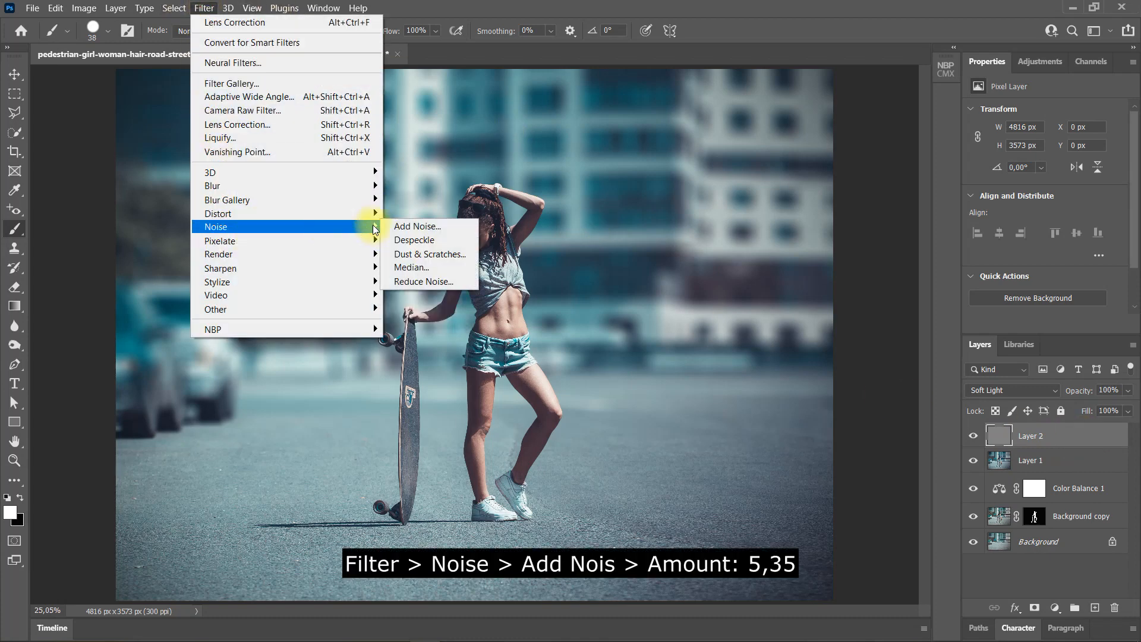
left_click(459, 229)
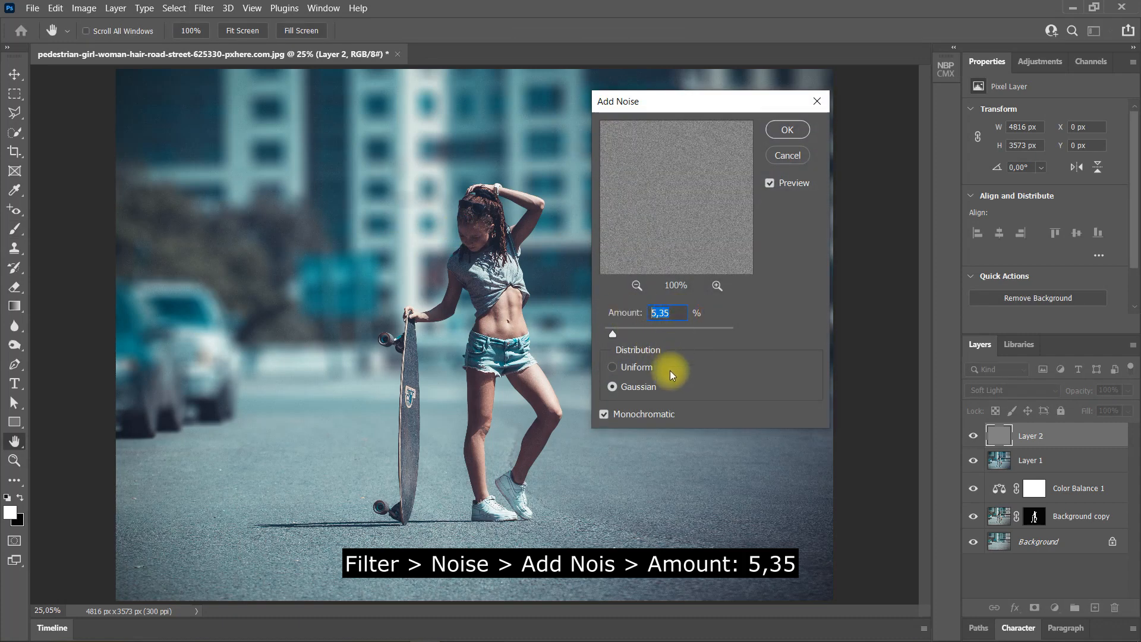
left_click(658, 386)
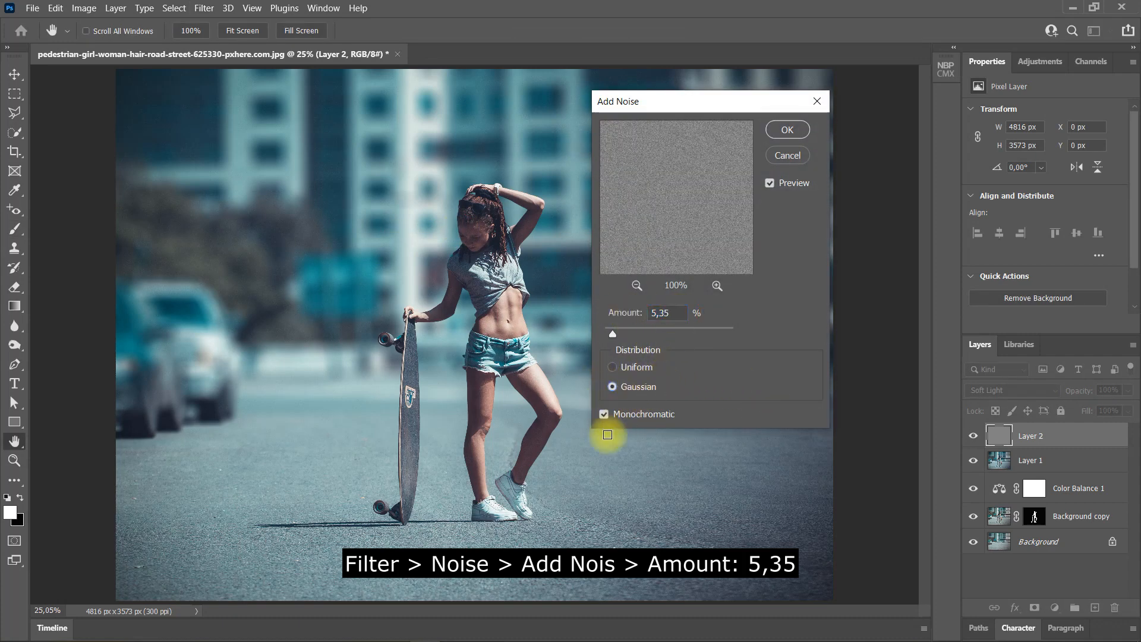
left_click(783, 129)
key("b")
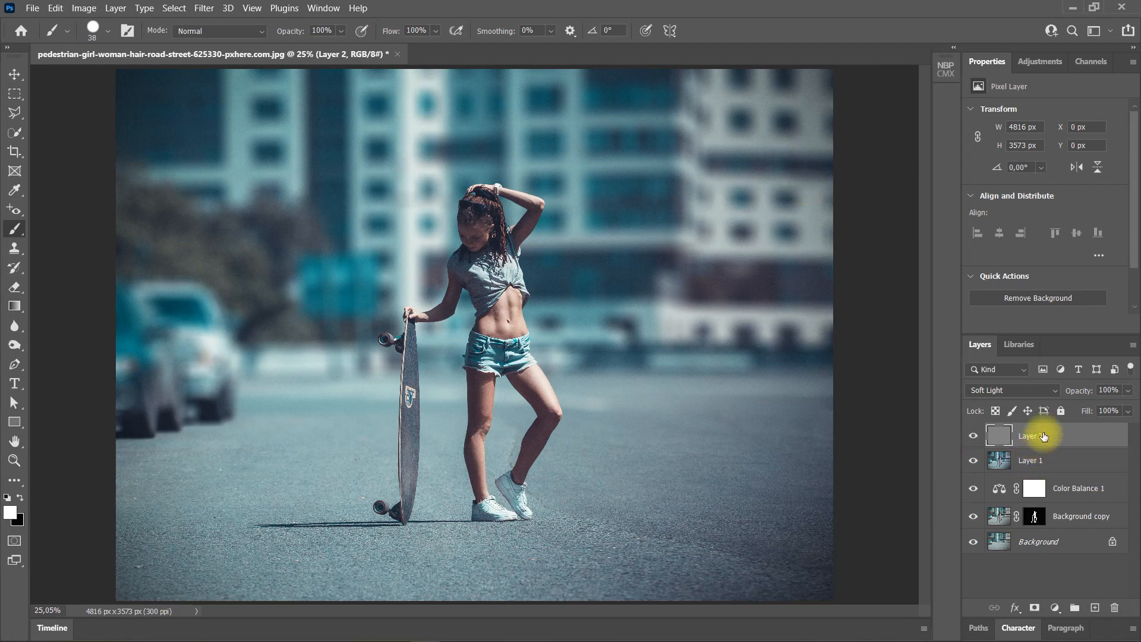
- Convert the noise layer to a smart object and apply a Gaussian Blur with a 1,5-pixel radius
right_click(1077, 438)
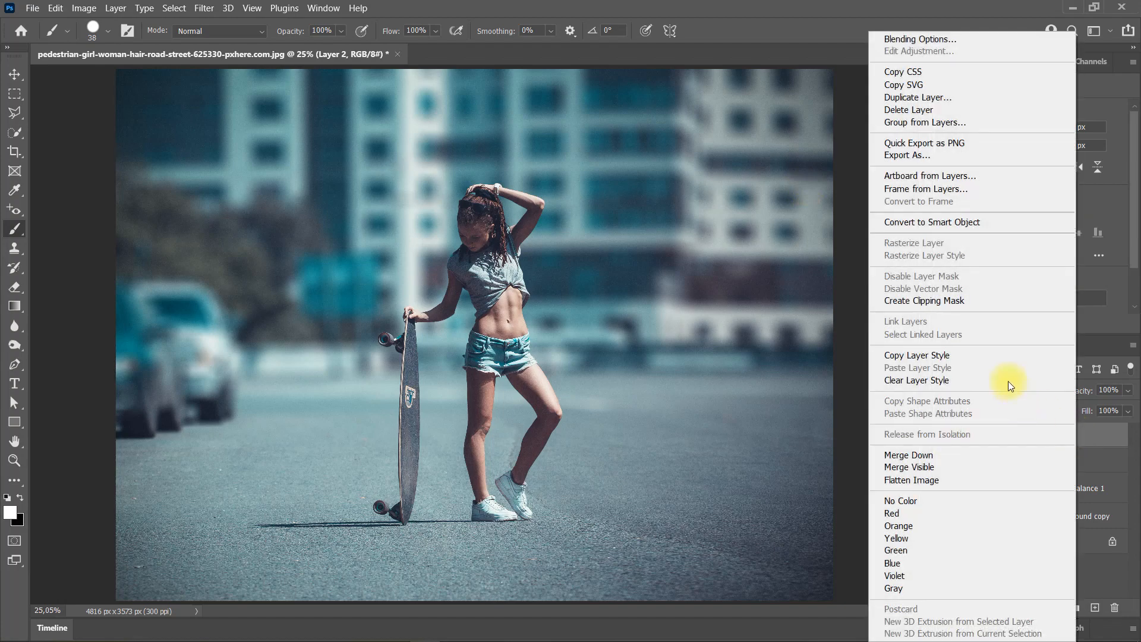
left_click(955, 221)
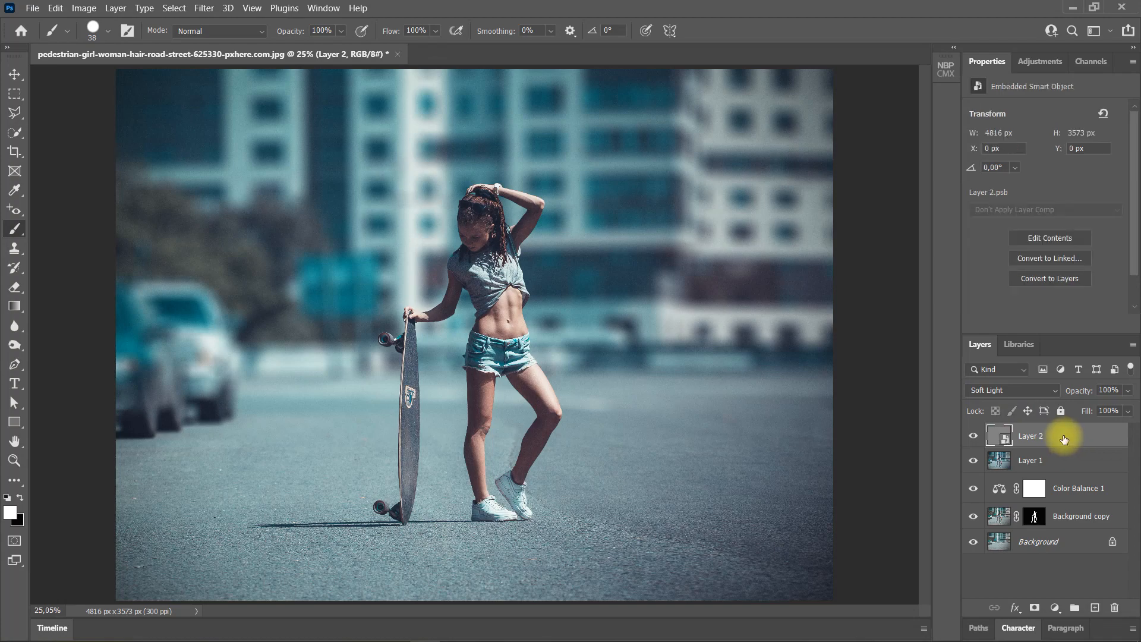
left_click(205, 8)
mouse_move(298, 196)
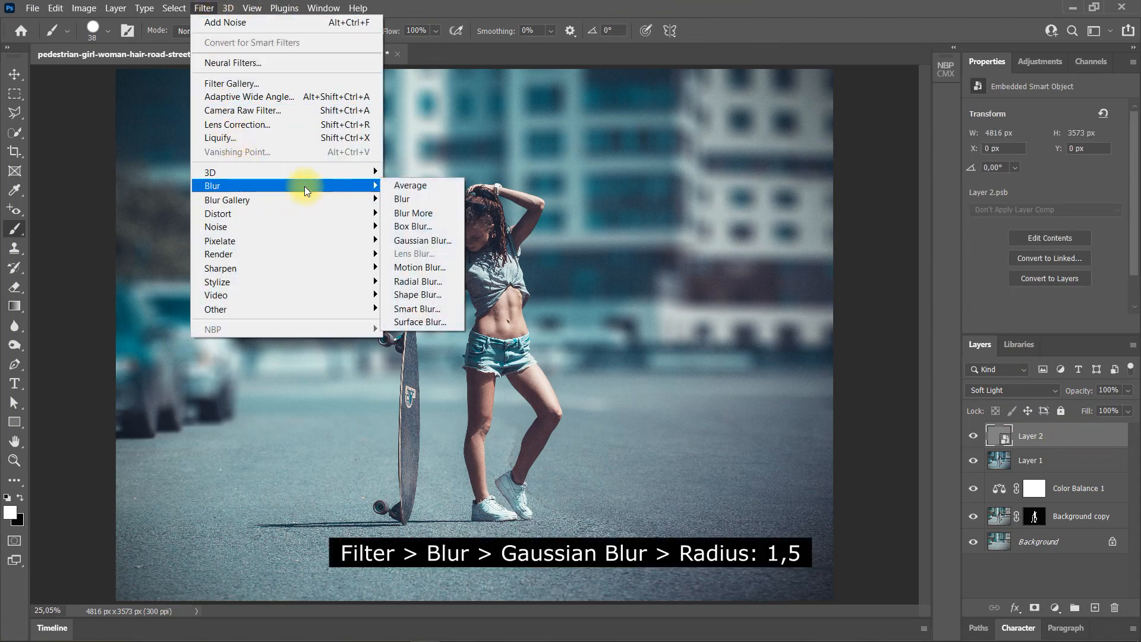
left_click(442, 241)
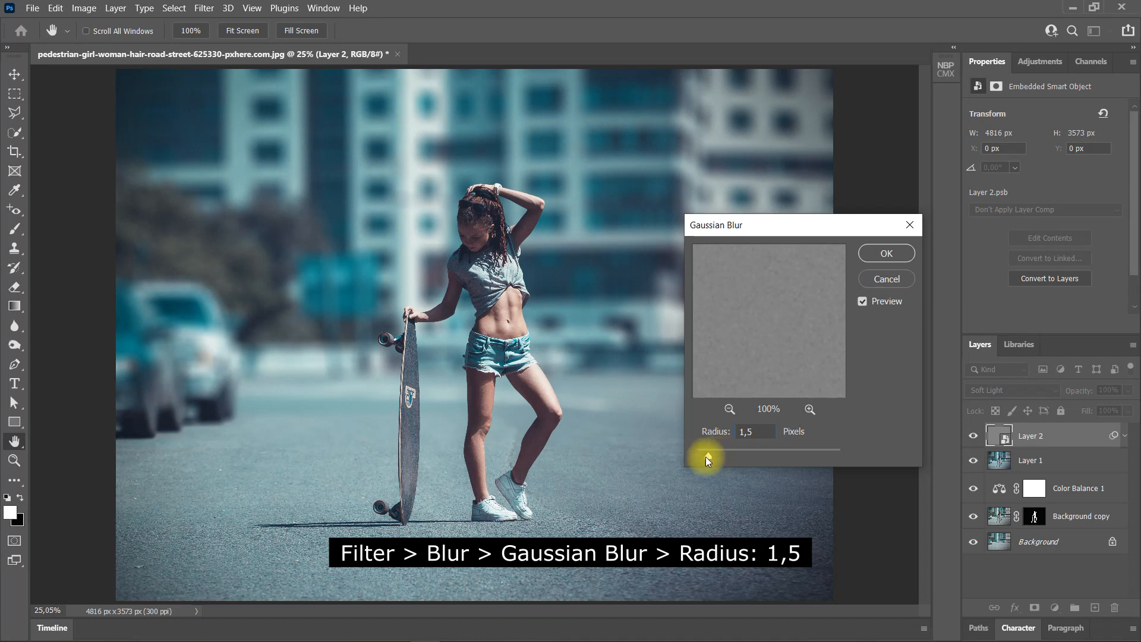
left_click(887, 254)
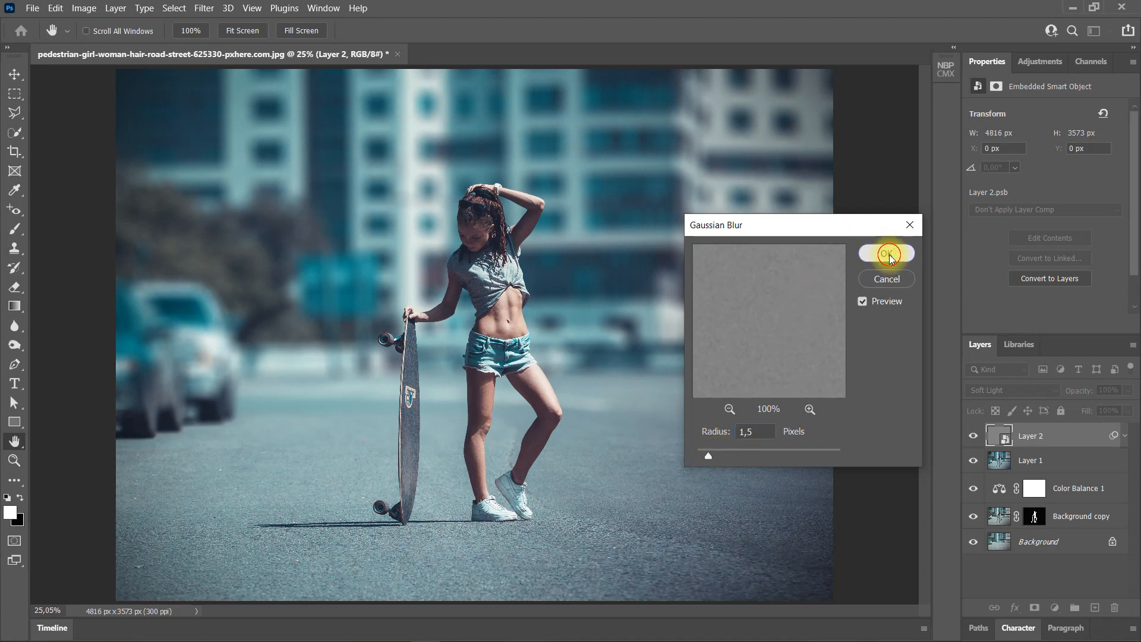
key("b")
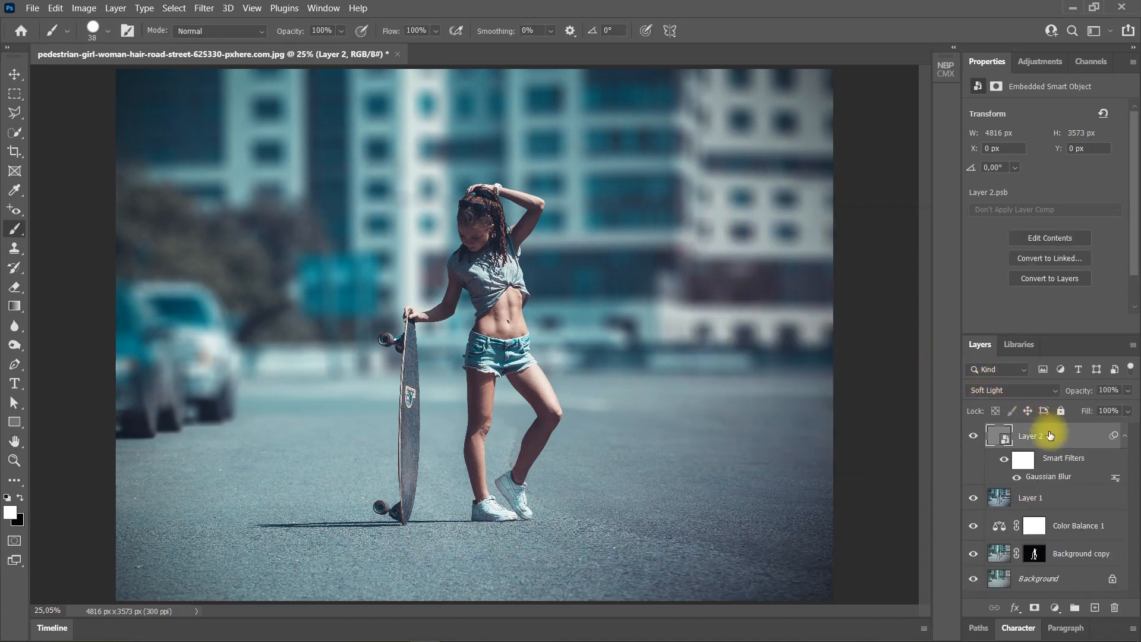